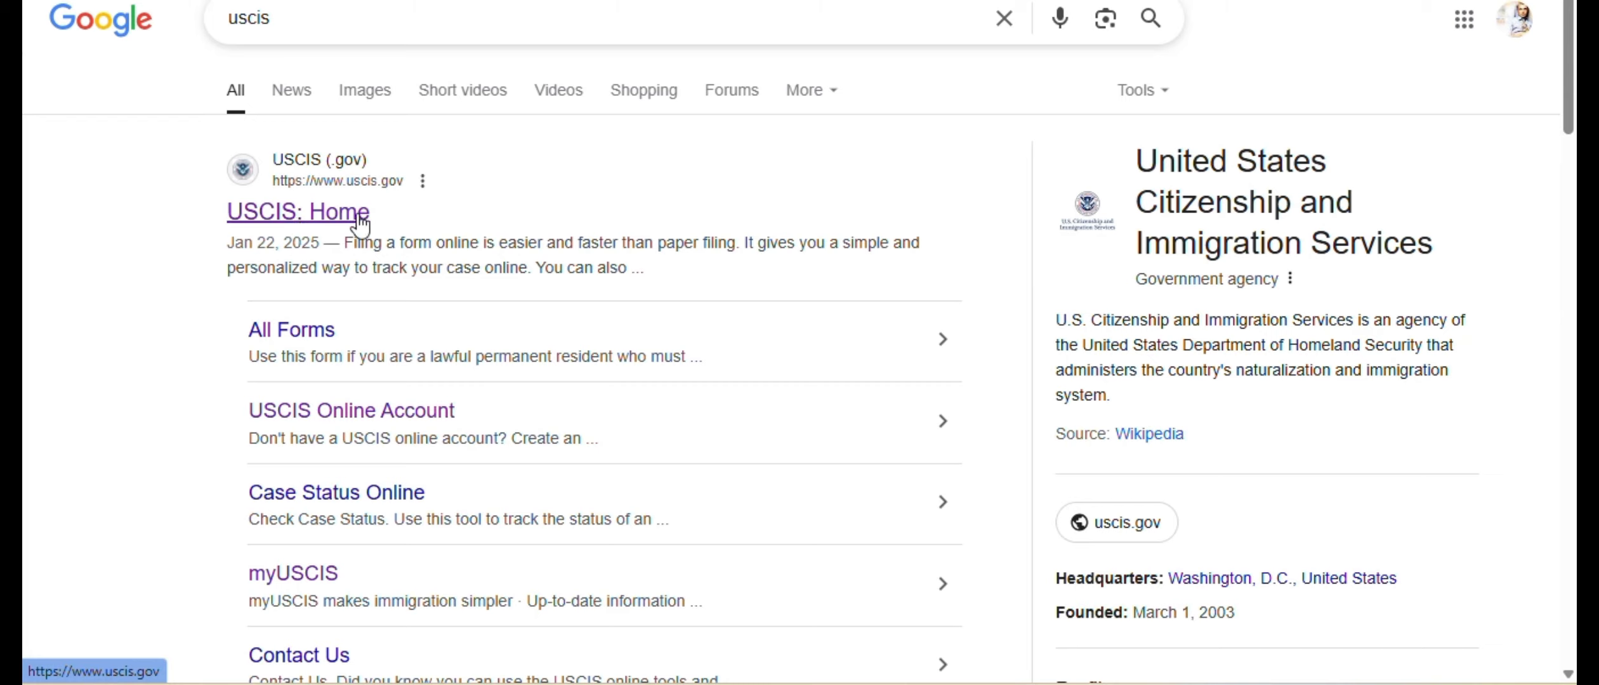
- Open the USCIS Online Account page from Google results and start creating a new account
left_click(349, 420)
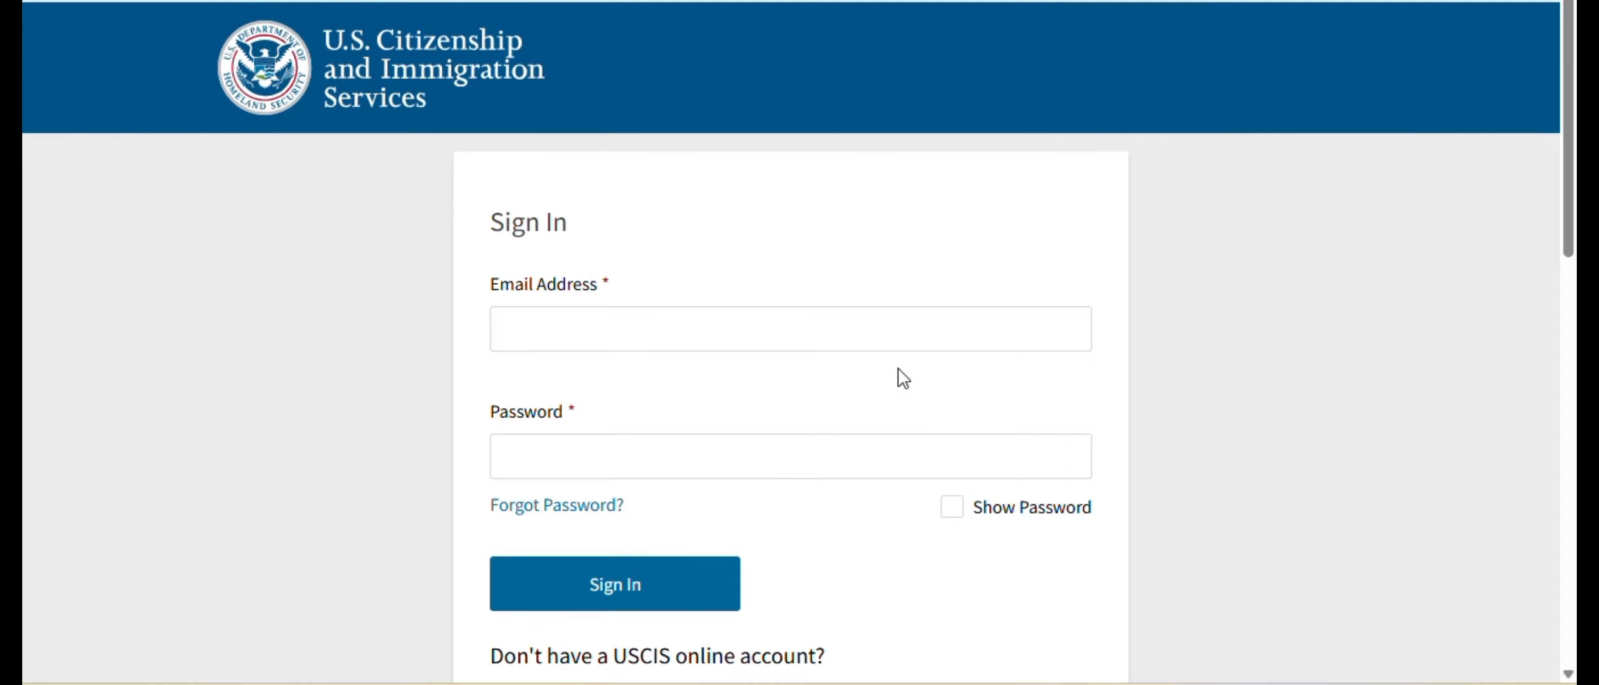
scroll(886, 412, "down", 3)
left_click(559, 466)
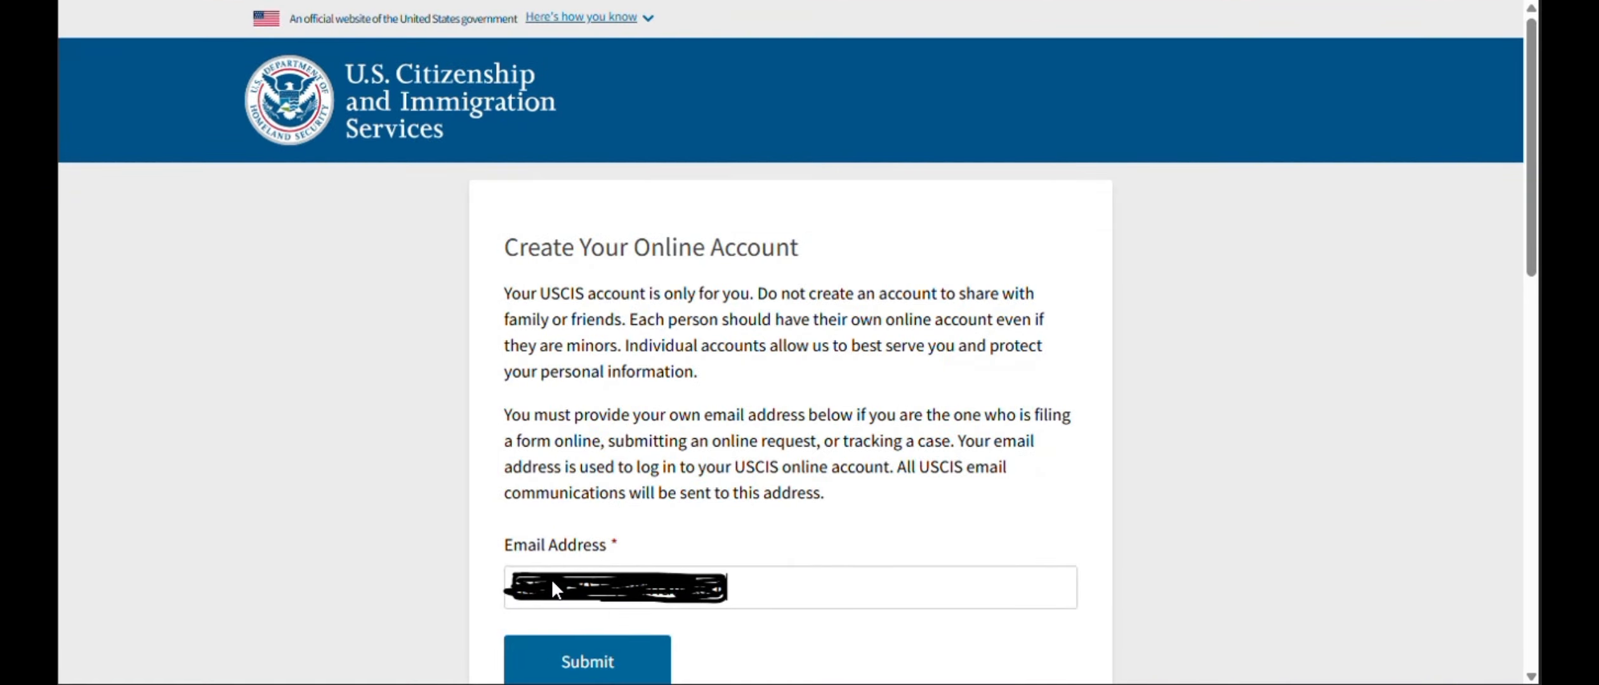
- Submit the applicant's email for the new account and follow the emailed confirmation link
left_click(606, 657)
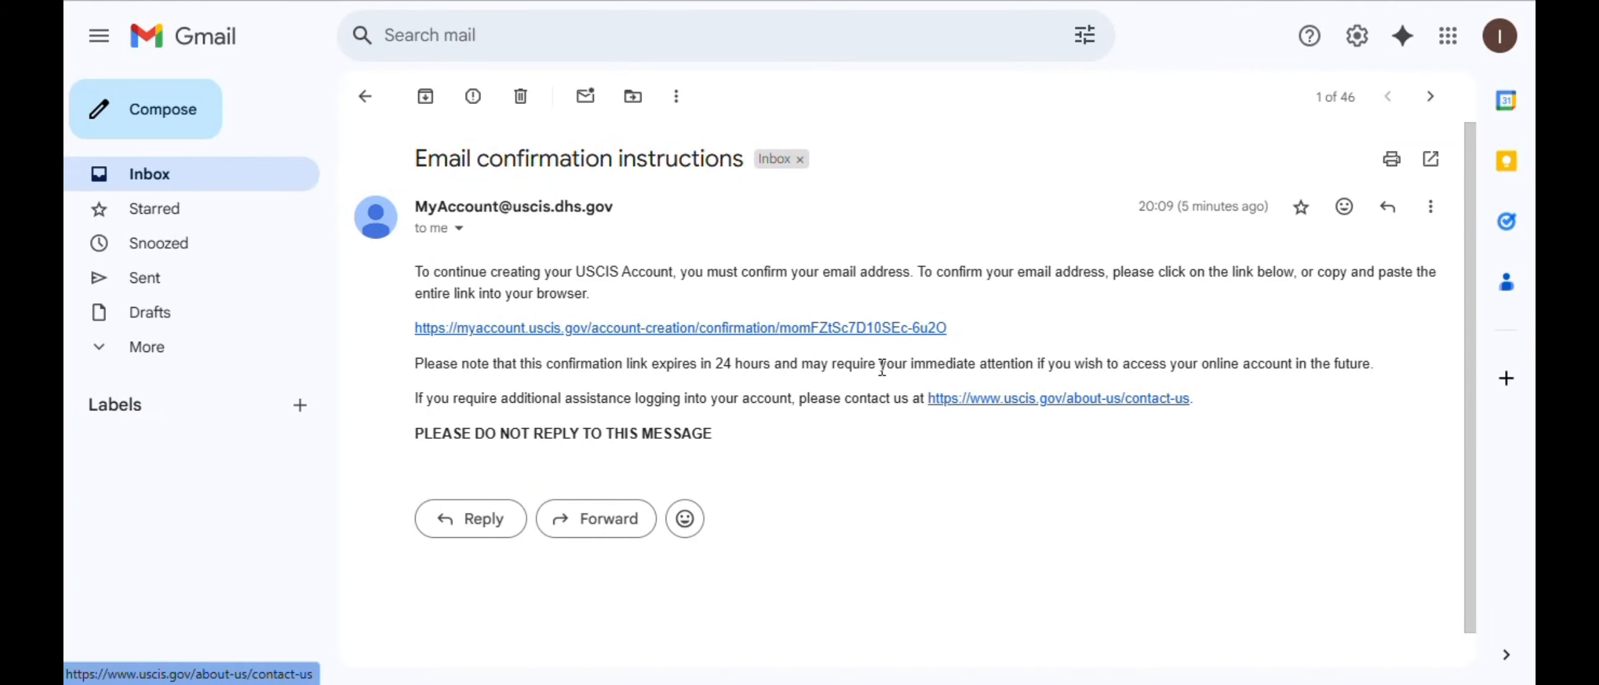
left_click(575, 330)
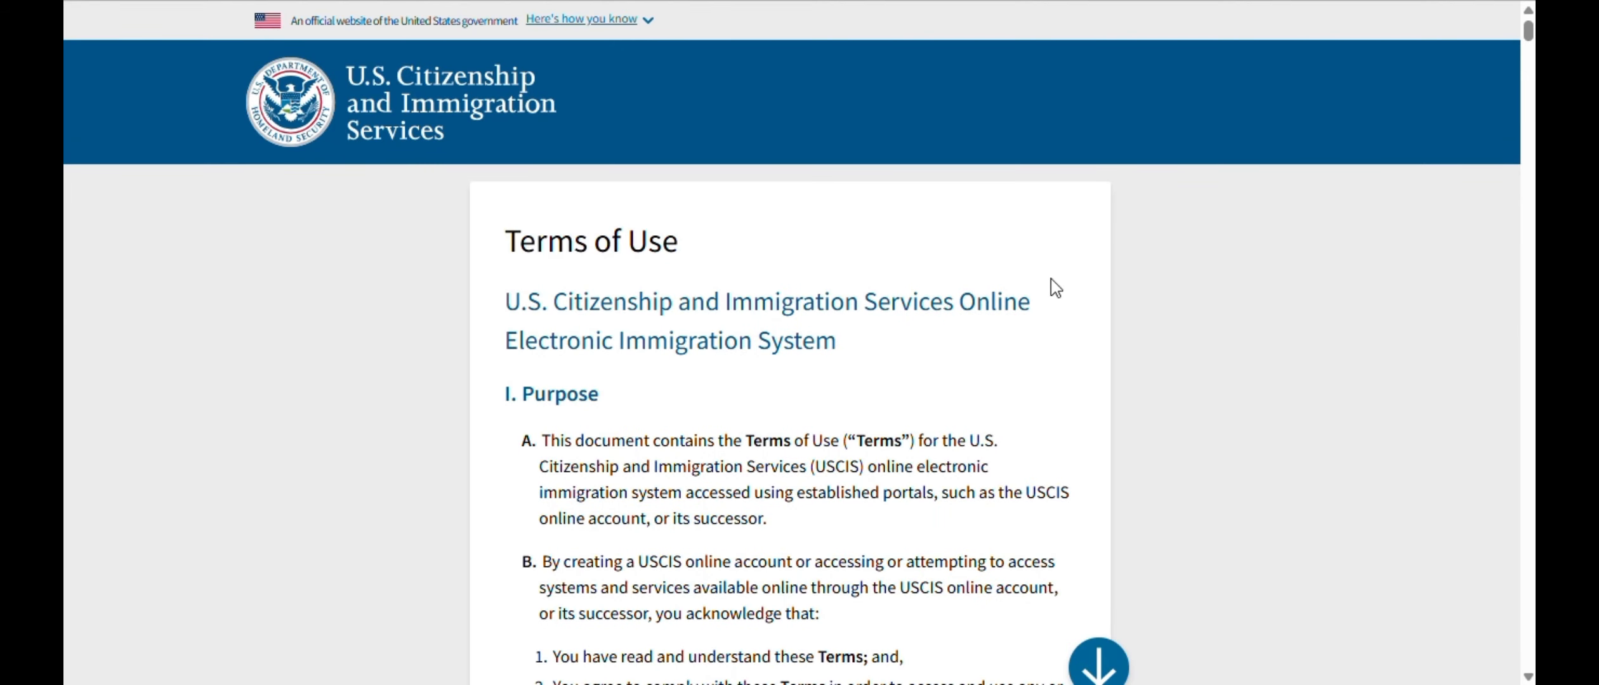
- Agree to the Terms of Use and set the account password, entering it twice
left_click_drag(1528, 32, 1534, 648)
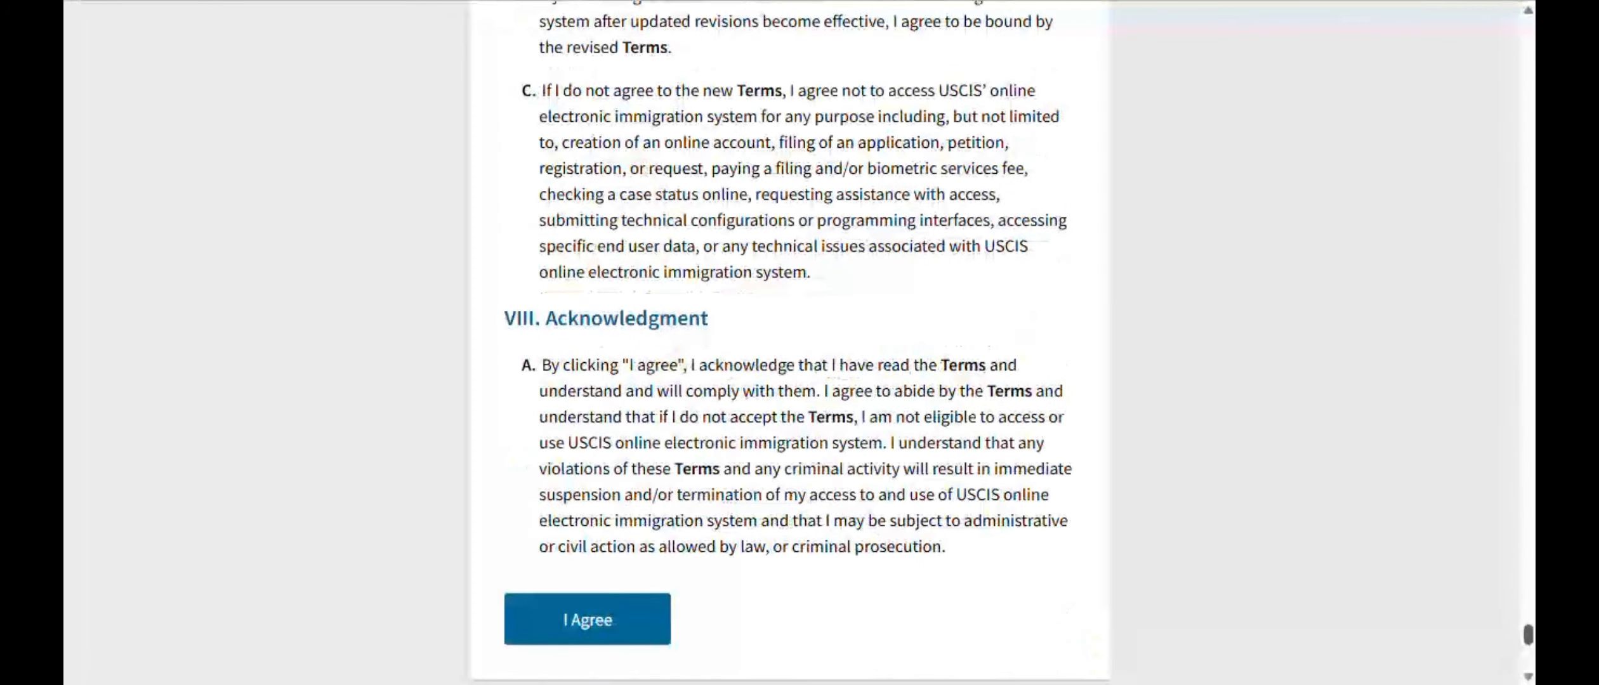
left_click(613, 622)
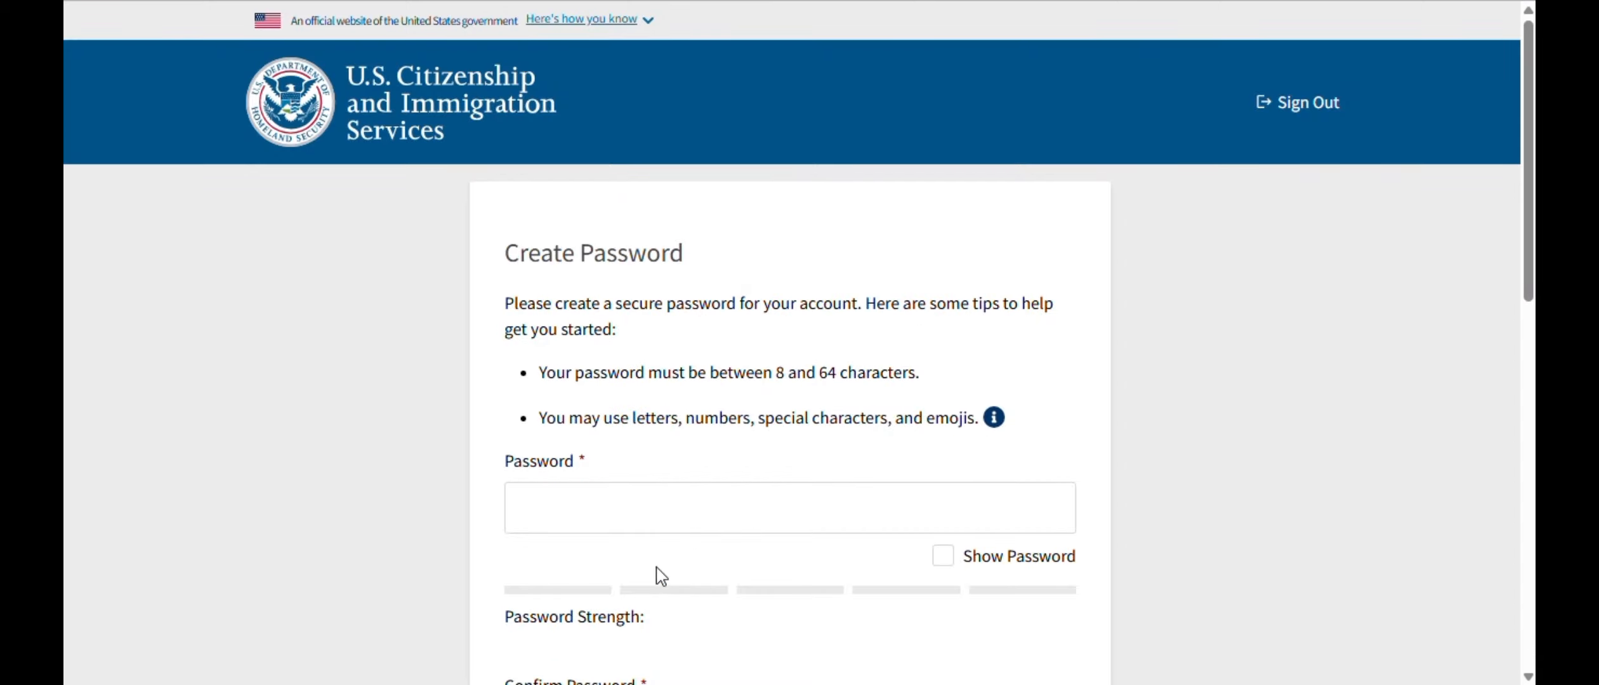
scroll(589, 446, "down", 2)
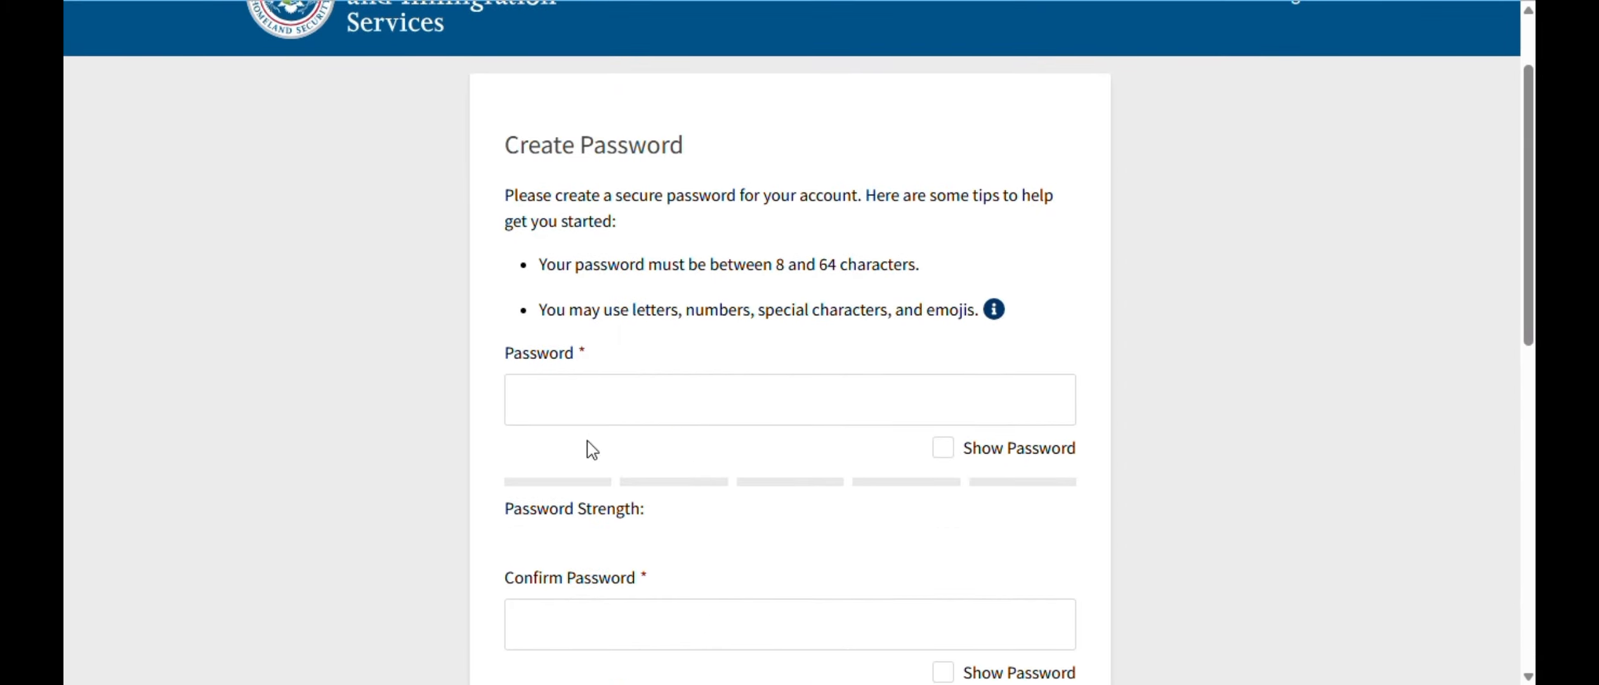
scroll(912, 360, "down", 2)
left_click(711, 304)
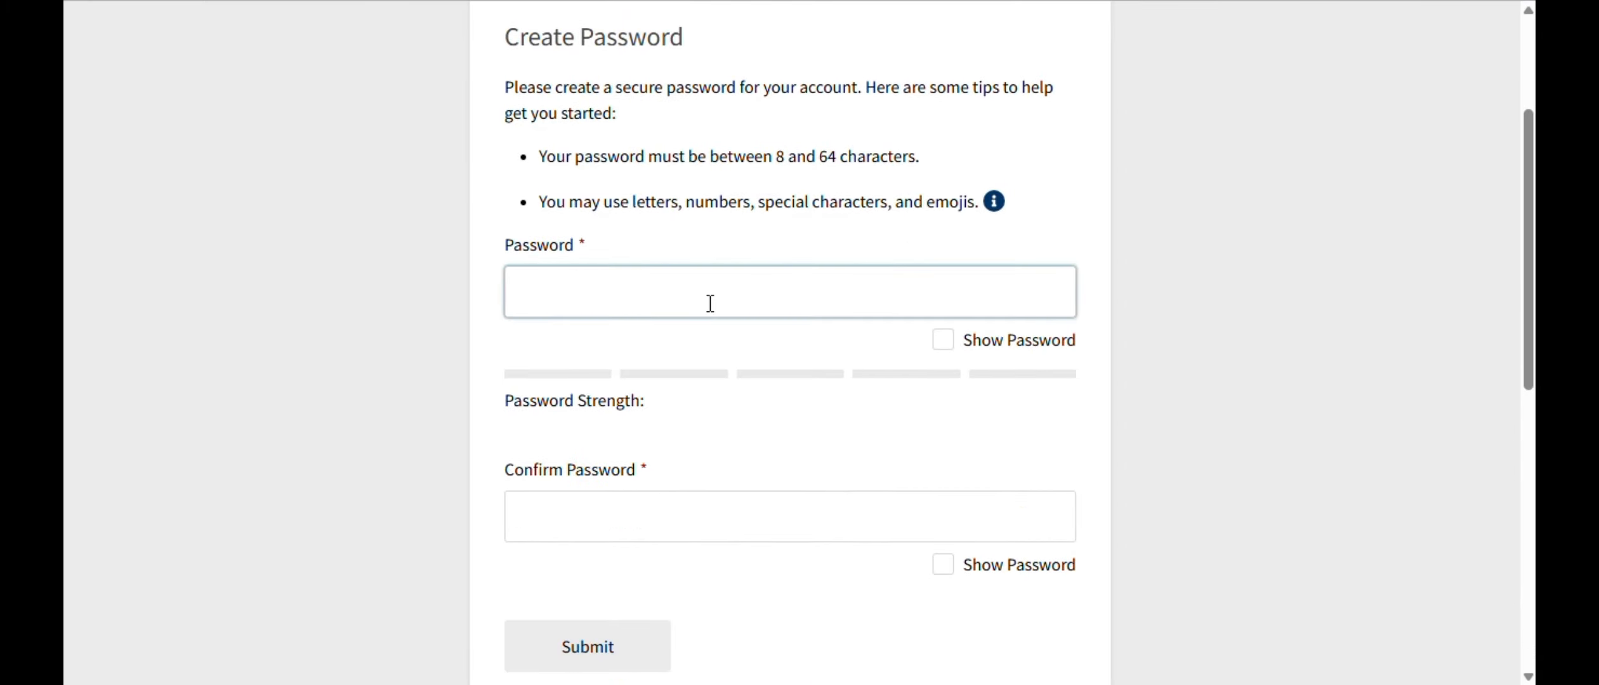
type("•••••••••••")
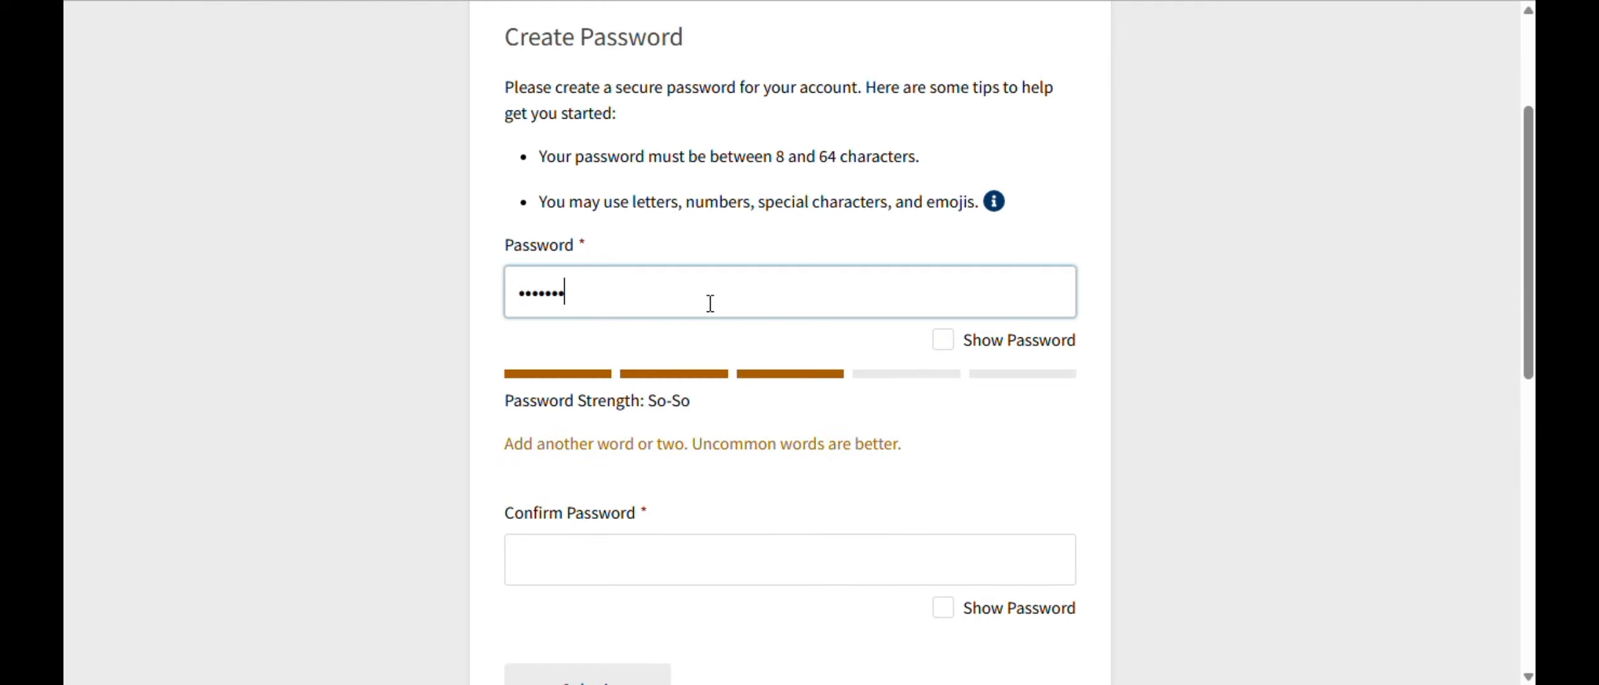
type("••")
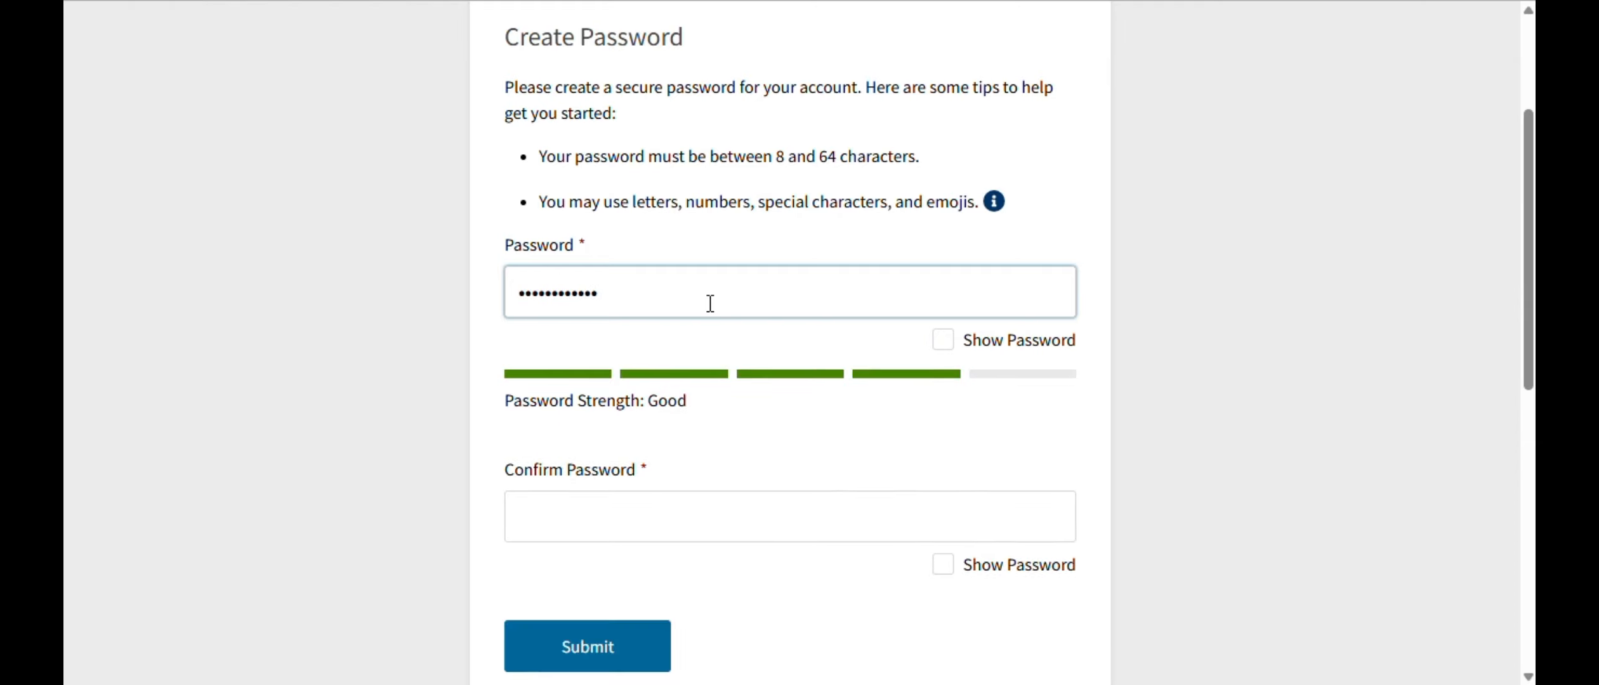
left_click(615, 513)
type("••••••••••••")
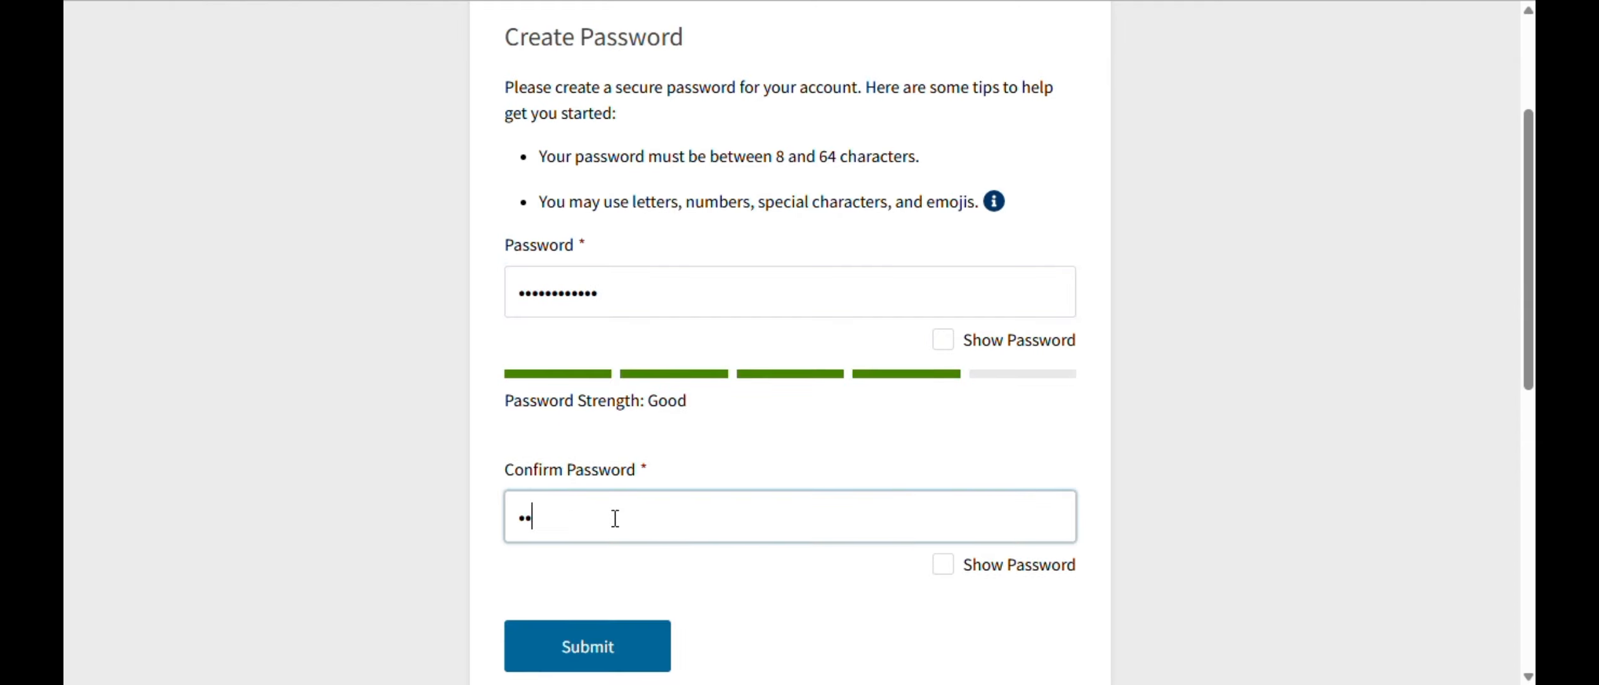
type("•")
left_click(578, 649)
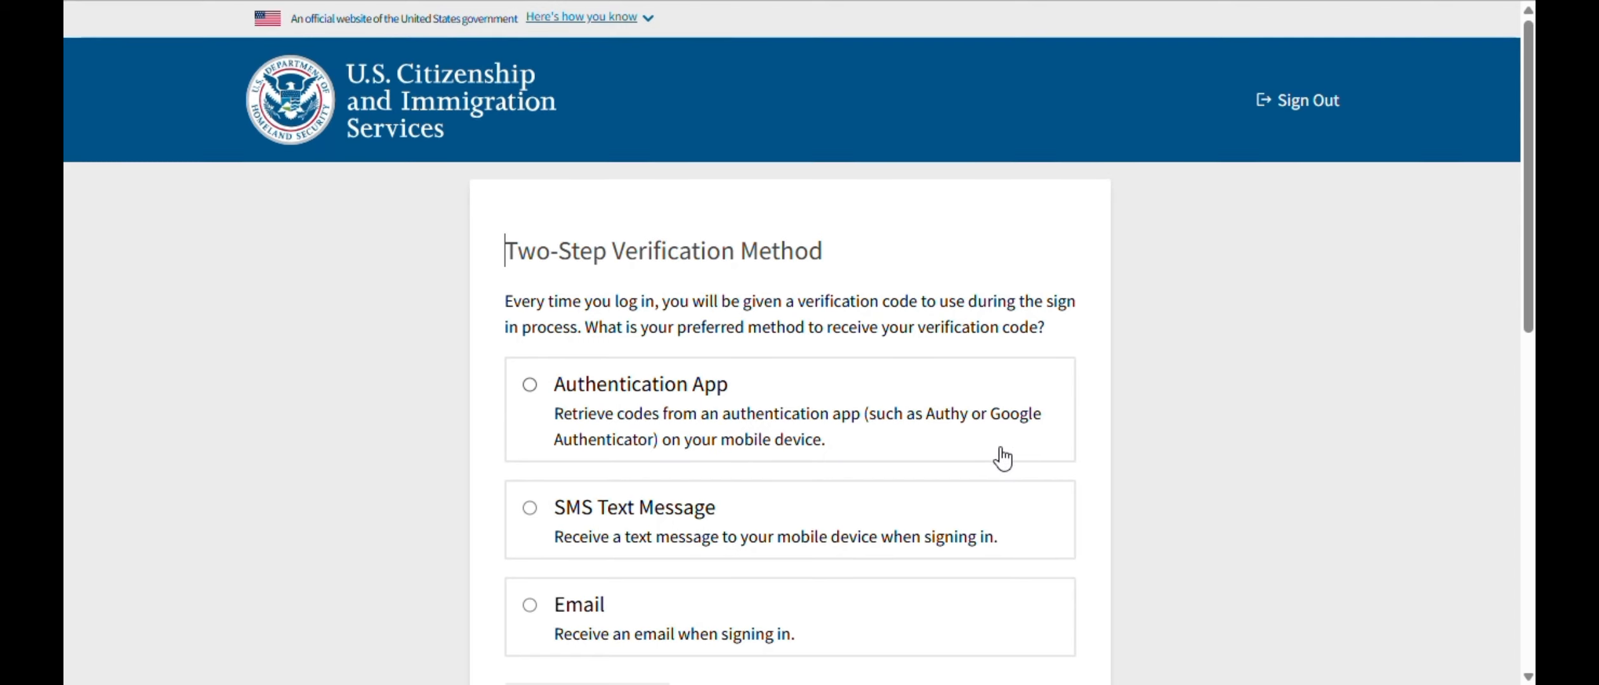
- Choose Email for two-step verification, submit the emailed code, and continue past the backup code
scroll(698, 495, "down", 2)
left_click(531, 499)
left_click(567, 614)
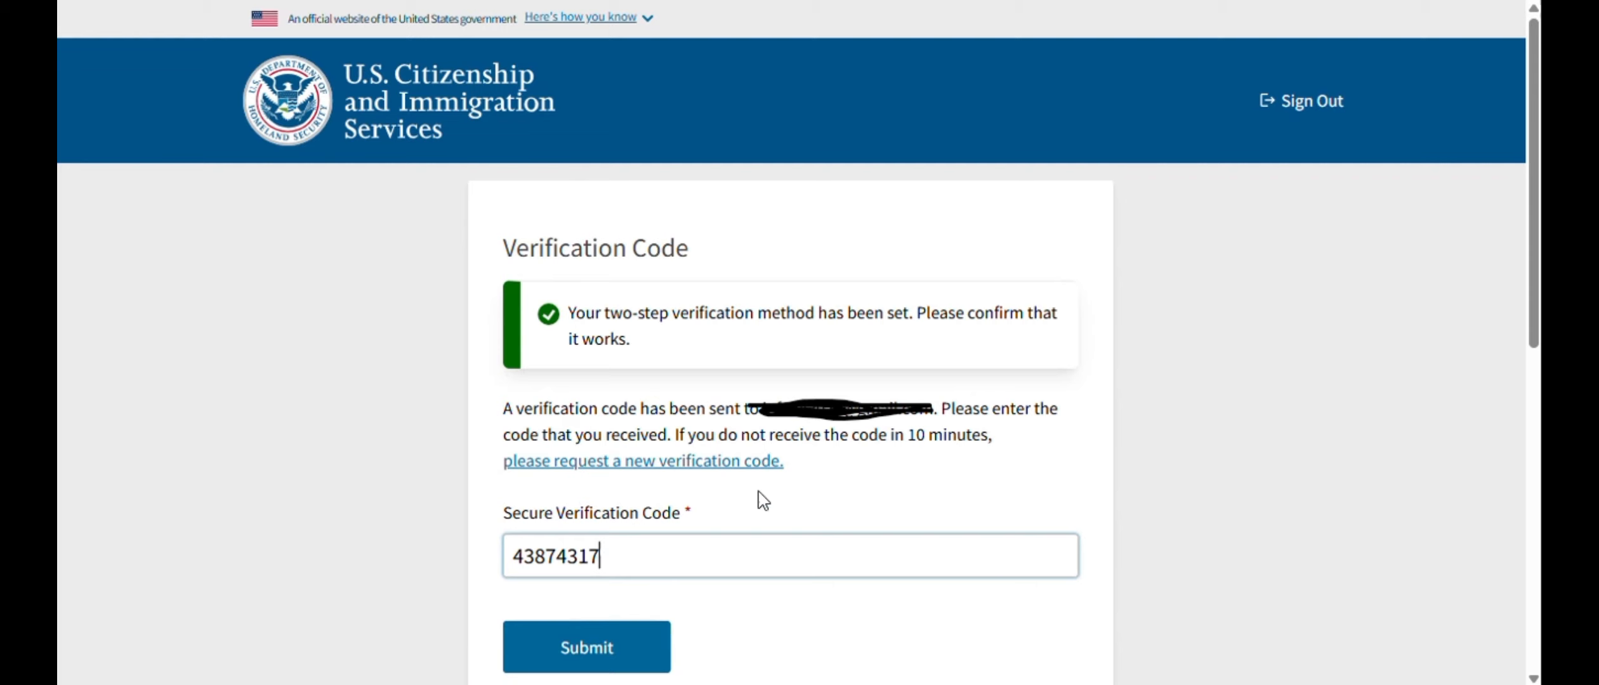
left_click(540, 651)
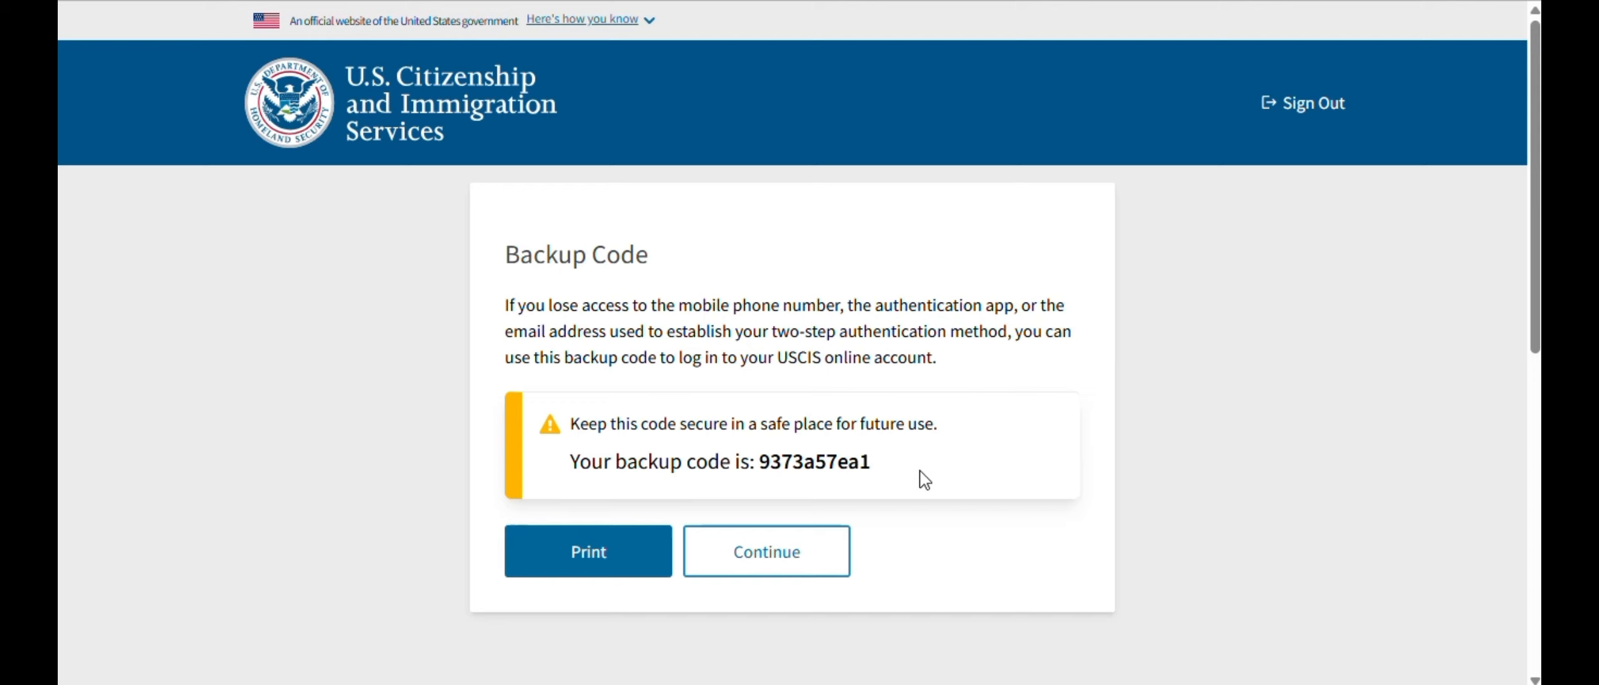
left_click(794, 565)
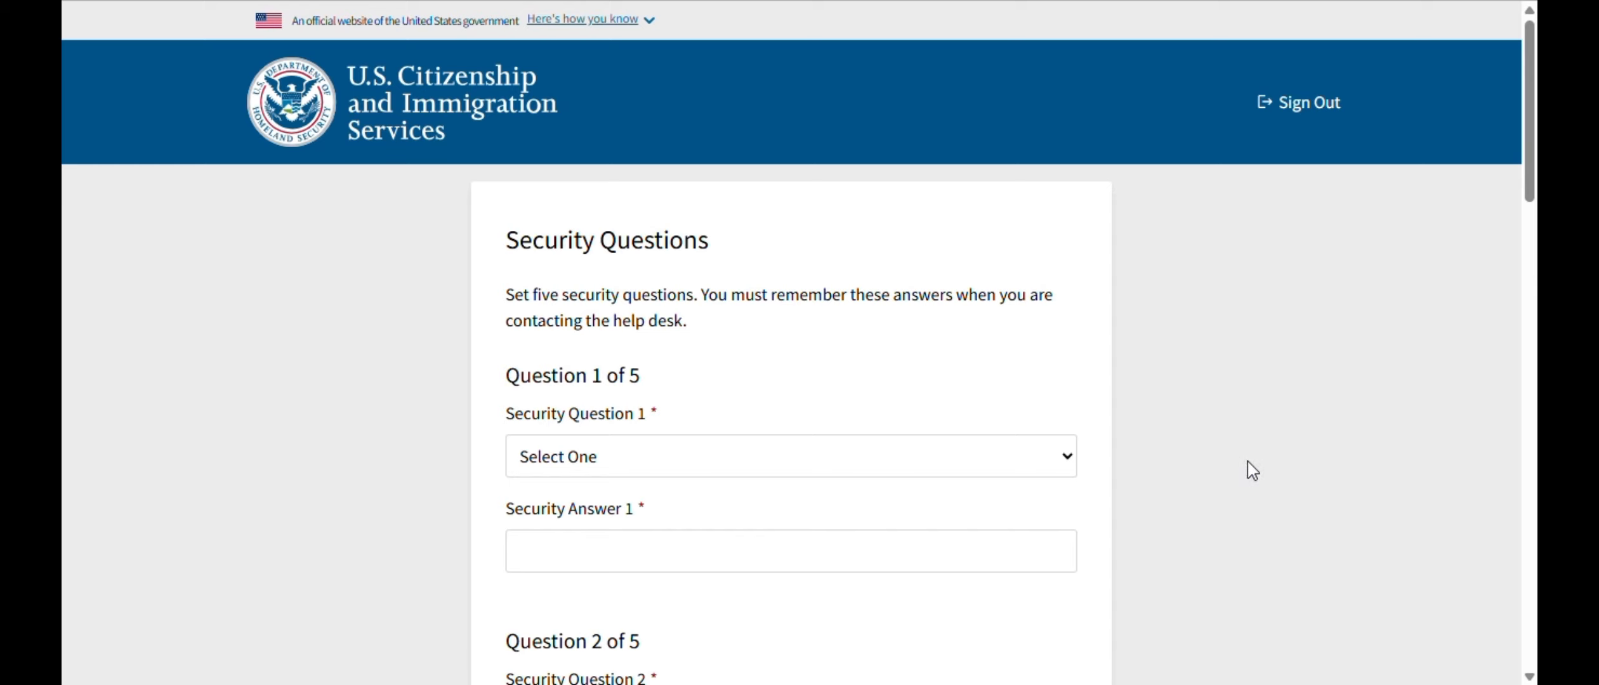
- Finish the security questions, go to myUSCIS, and register as an individual applicant
scroll(1265, 449, "down", 18)
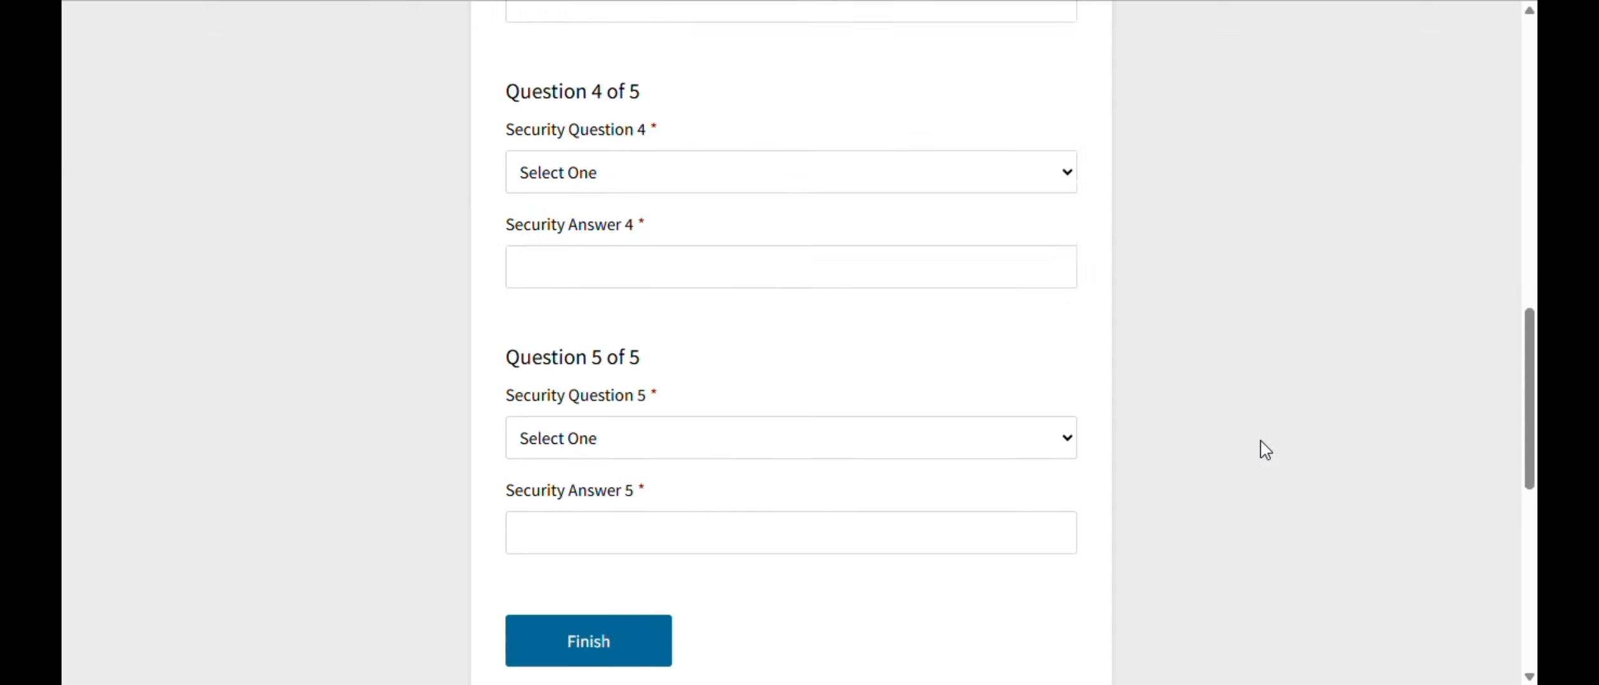
scroll(1263, 448, "up", 13)
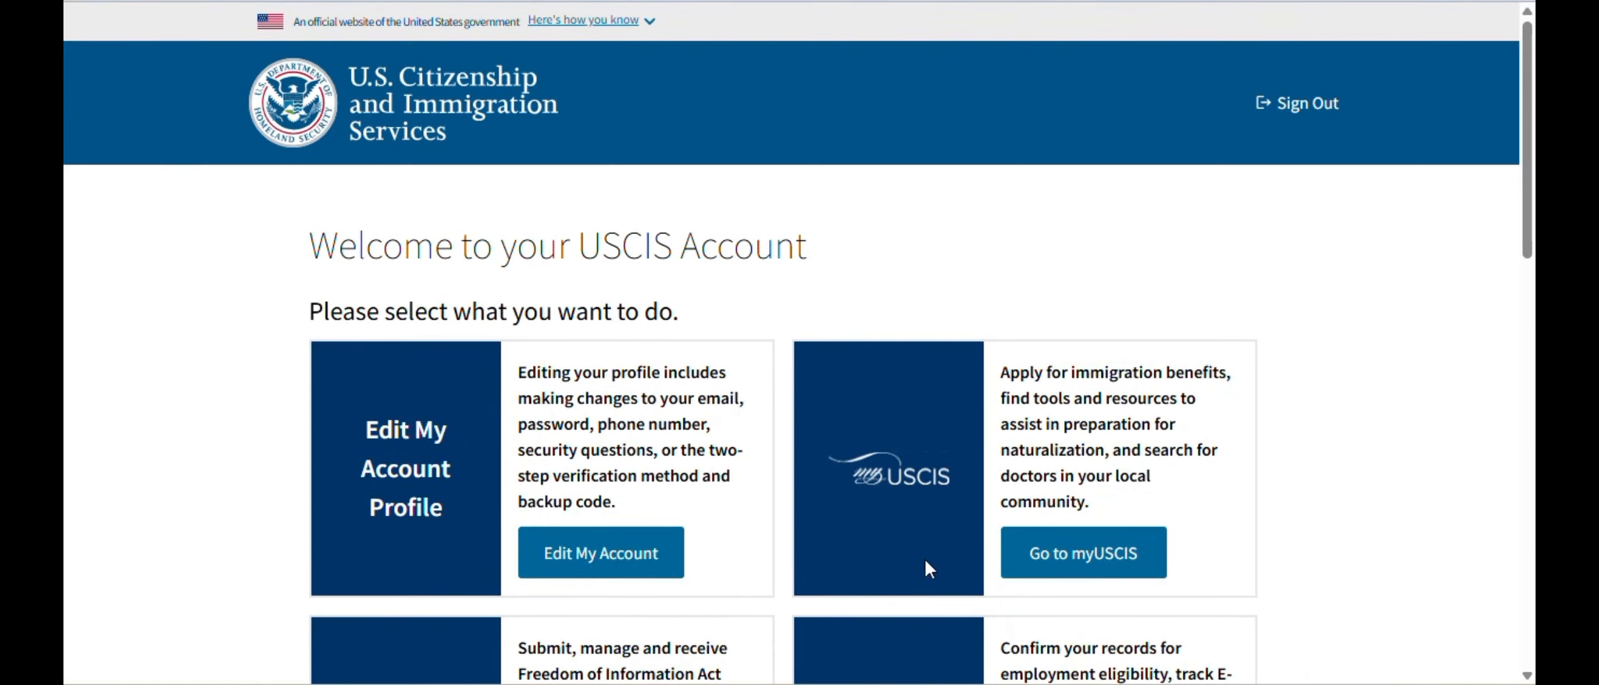
left_click(1091, 565)
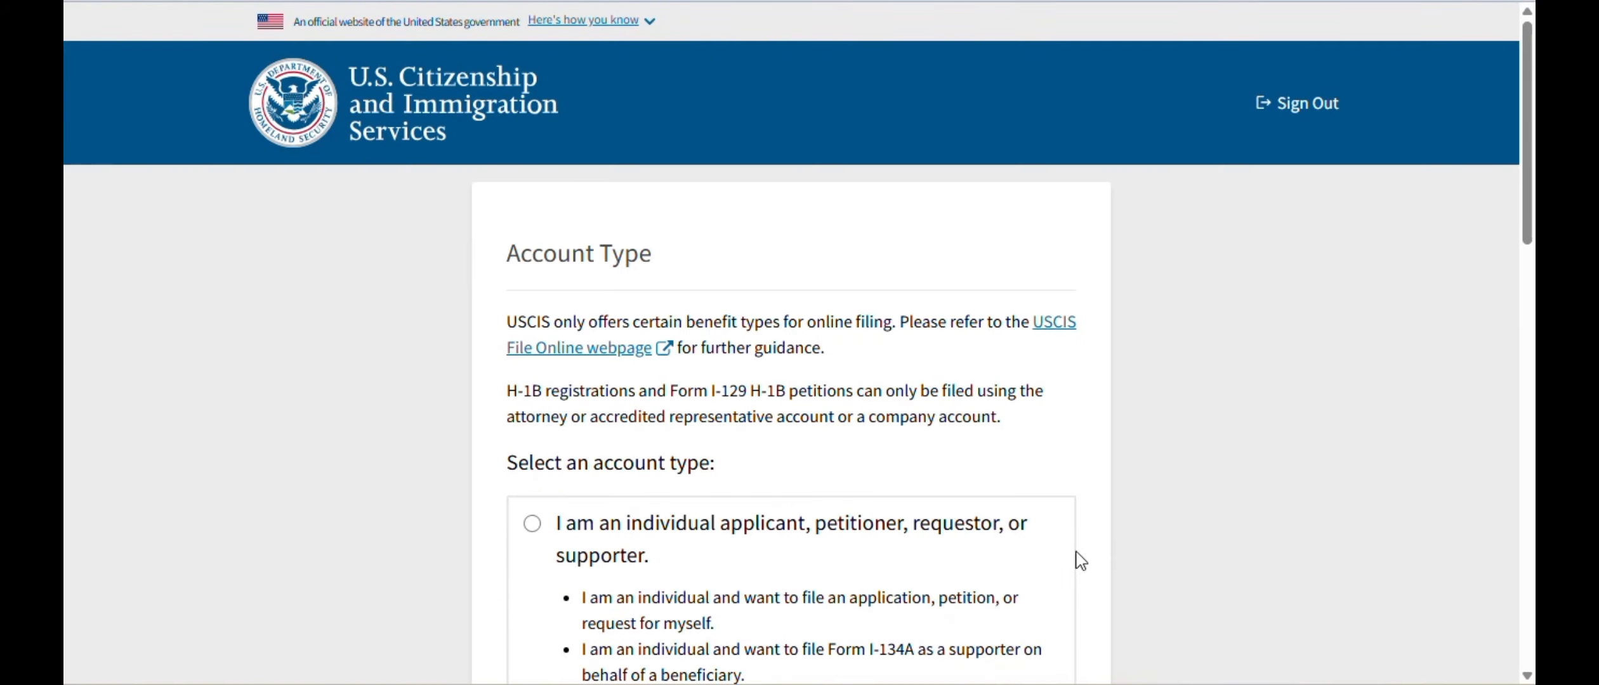
scroll(958, 254, "down", 5)
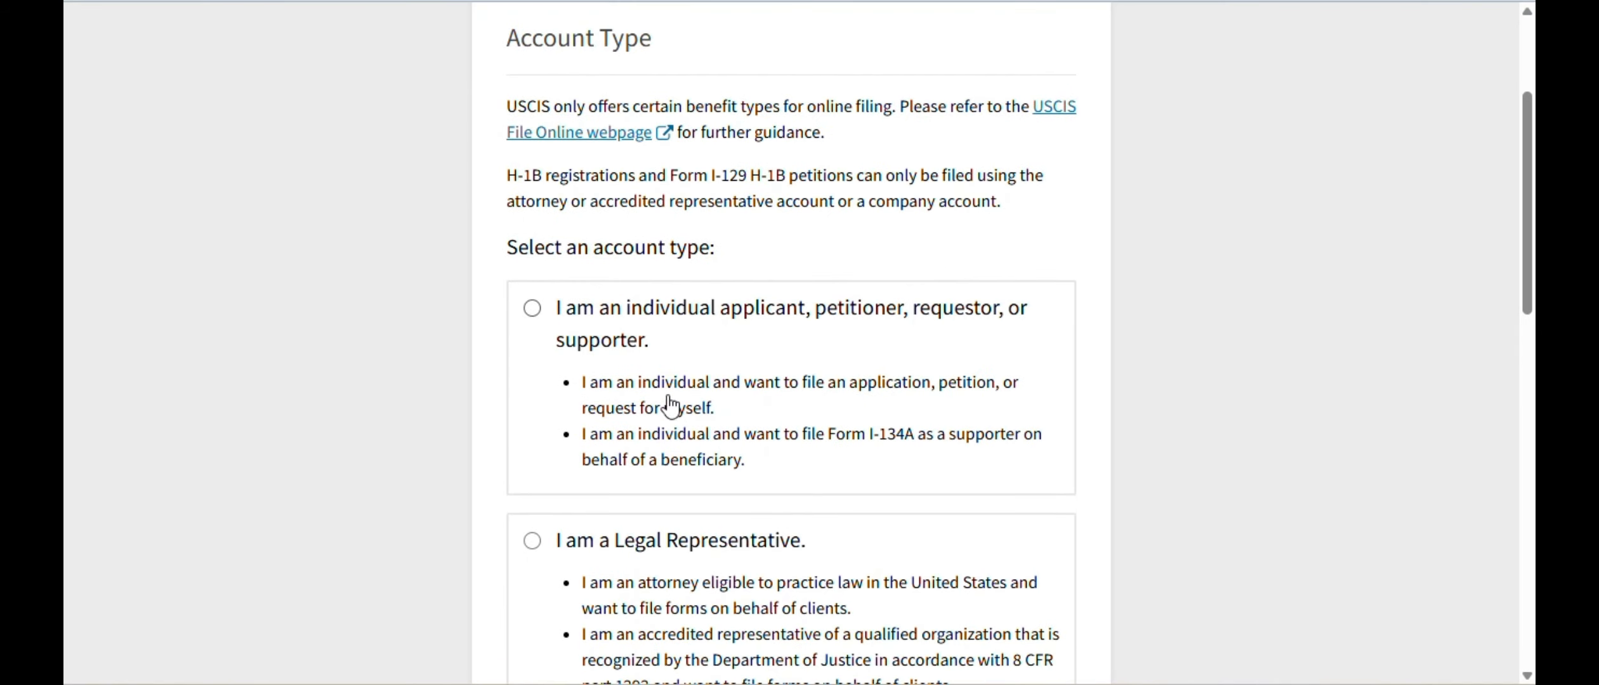
scroll(1084, 342, "down", 2)
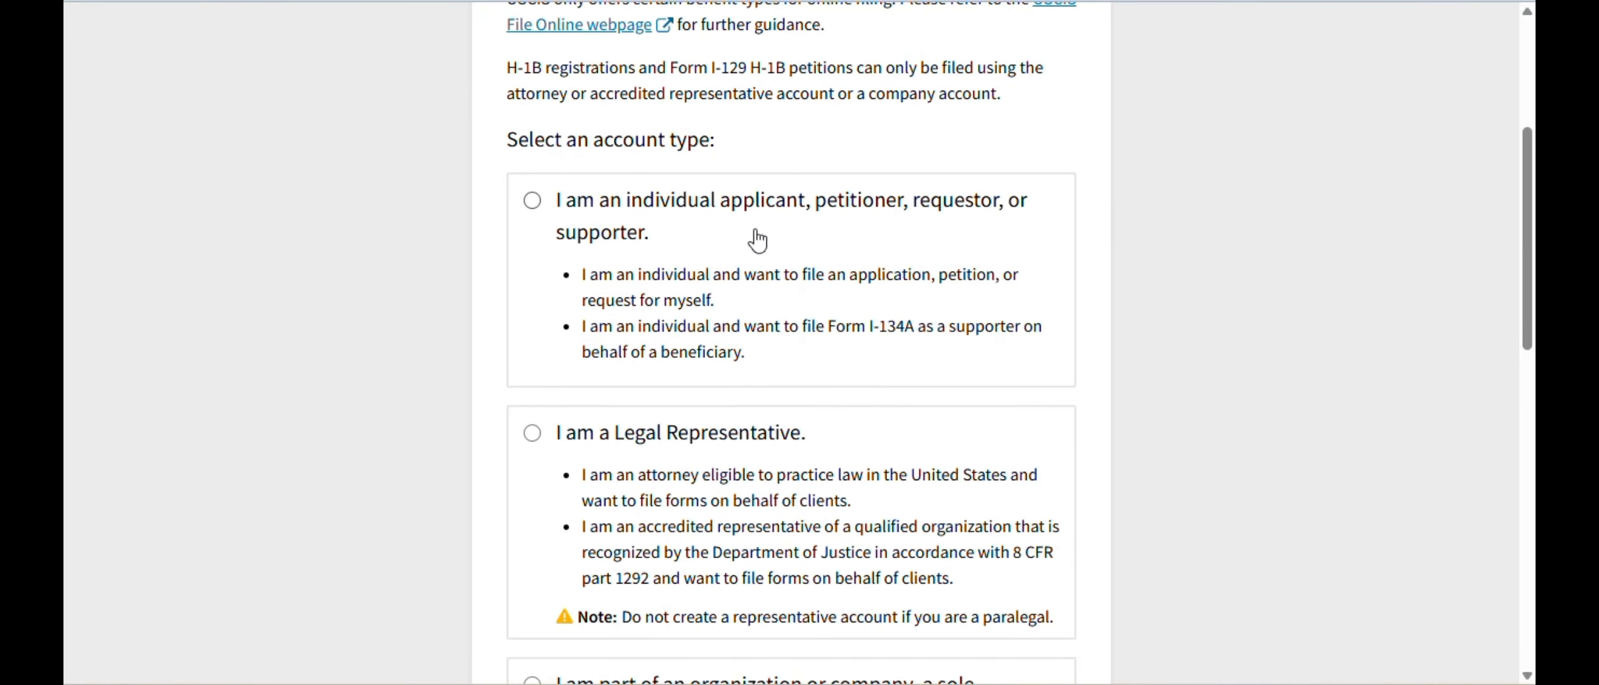
left_click(533, 202)
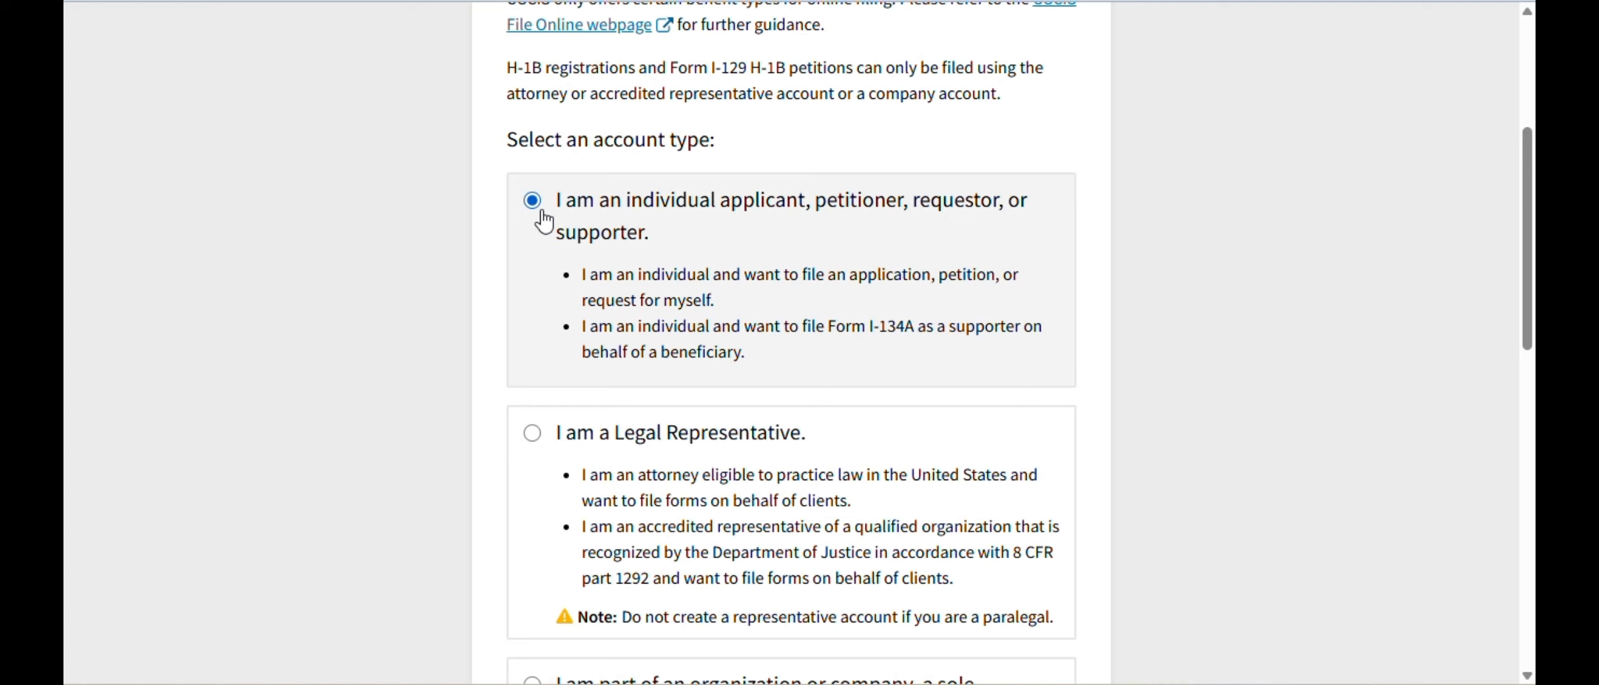
scroll(1297, 329, "down", 5)
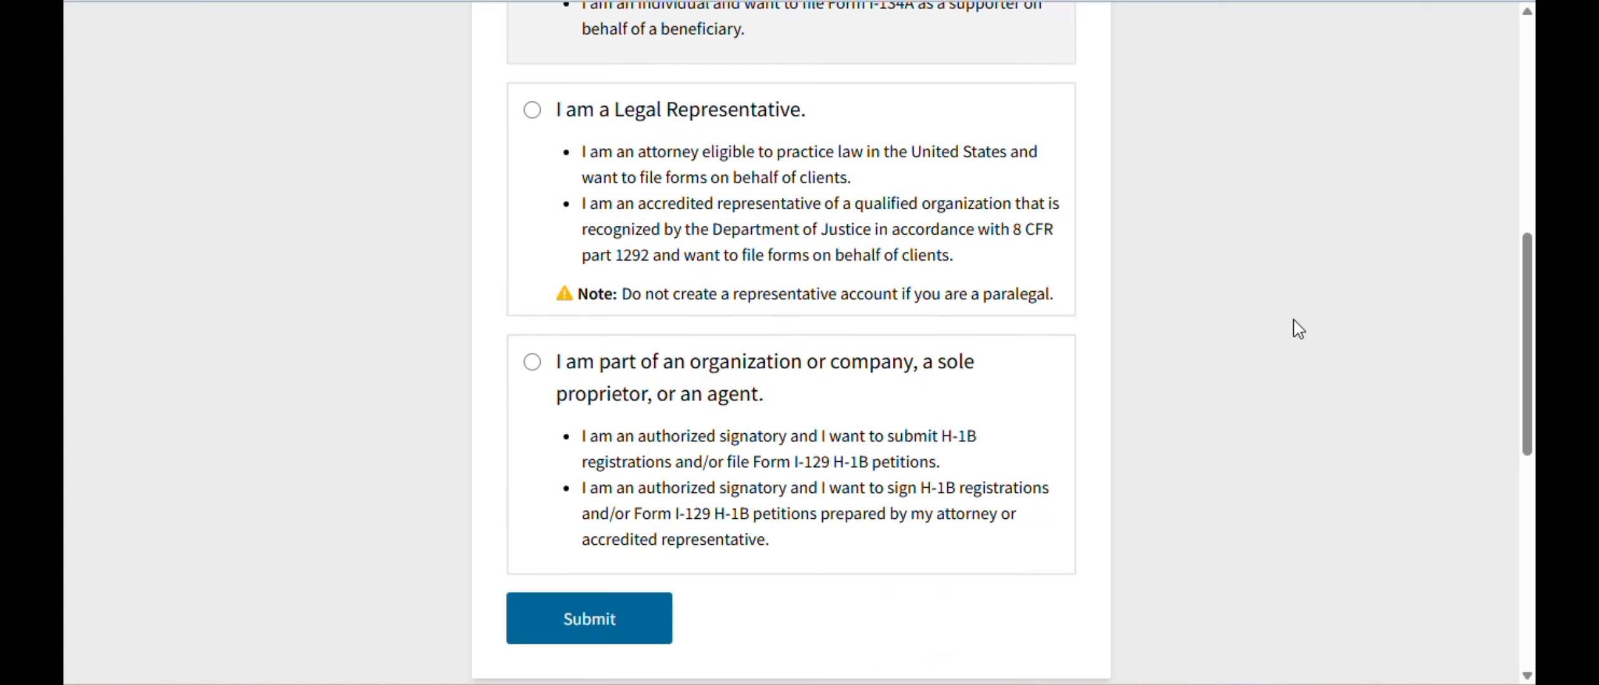
left_click(618, 624)
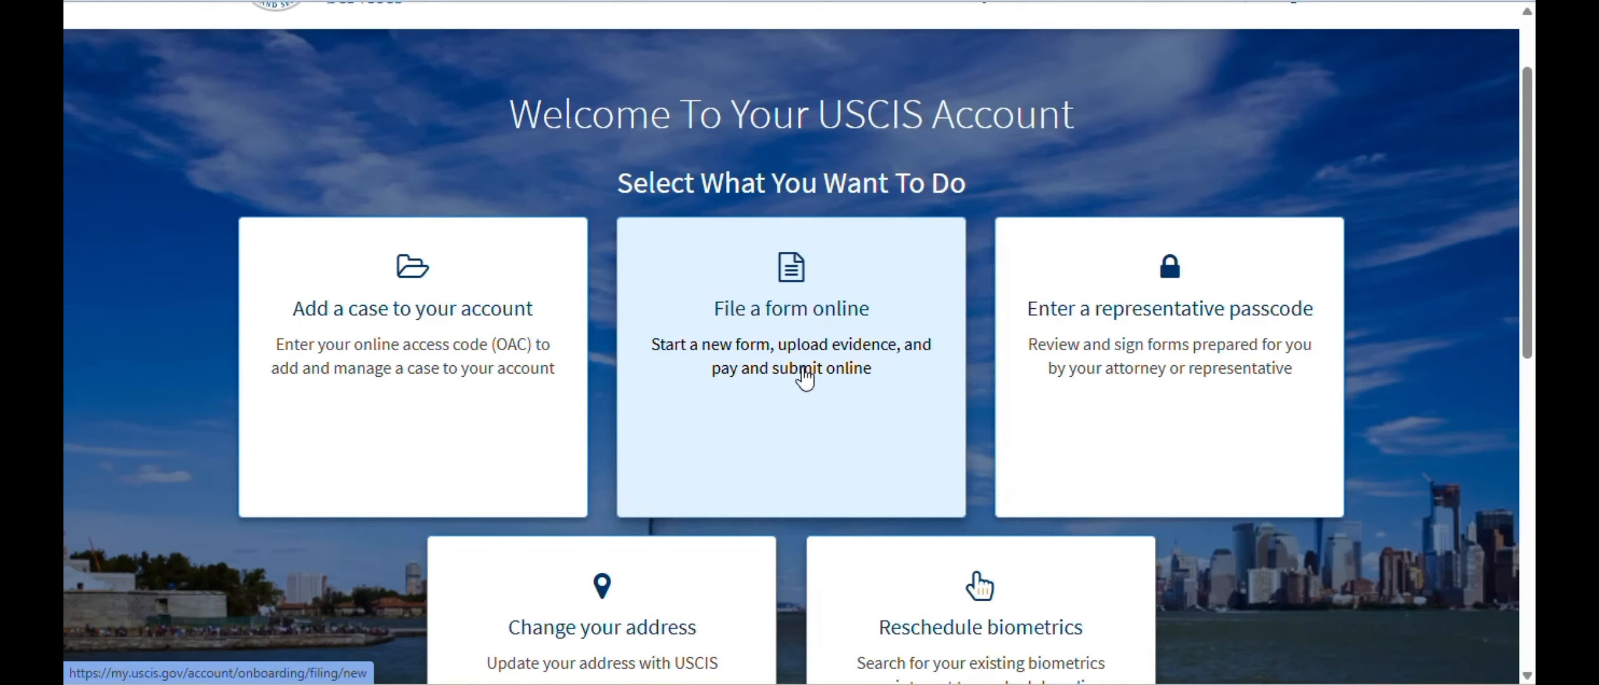
- Choose Form G-325R, Biographic Information (Registration), from the online forms list and begin it
left_click(804, 369)
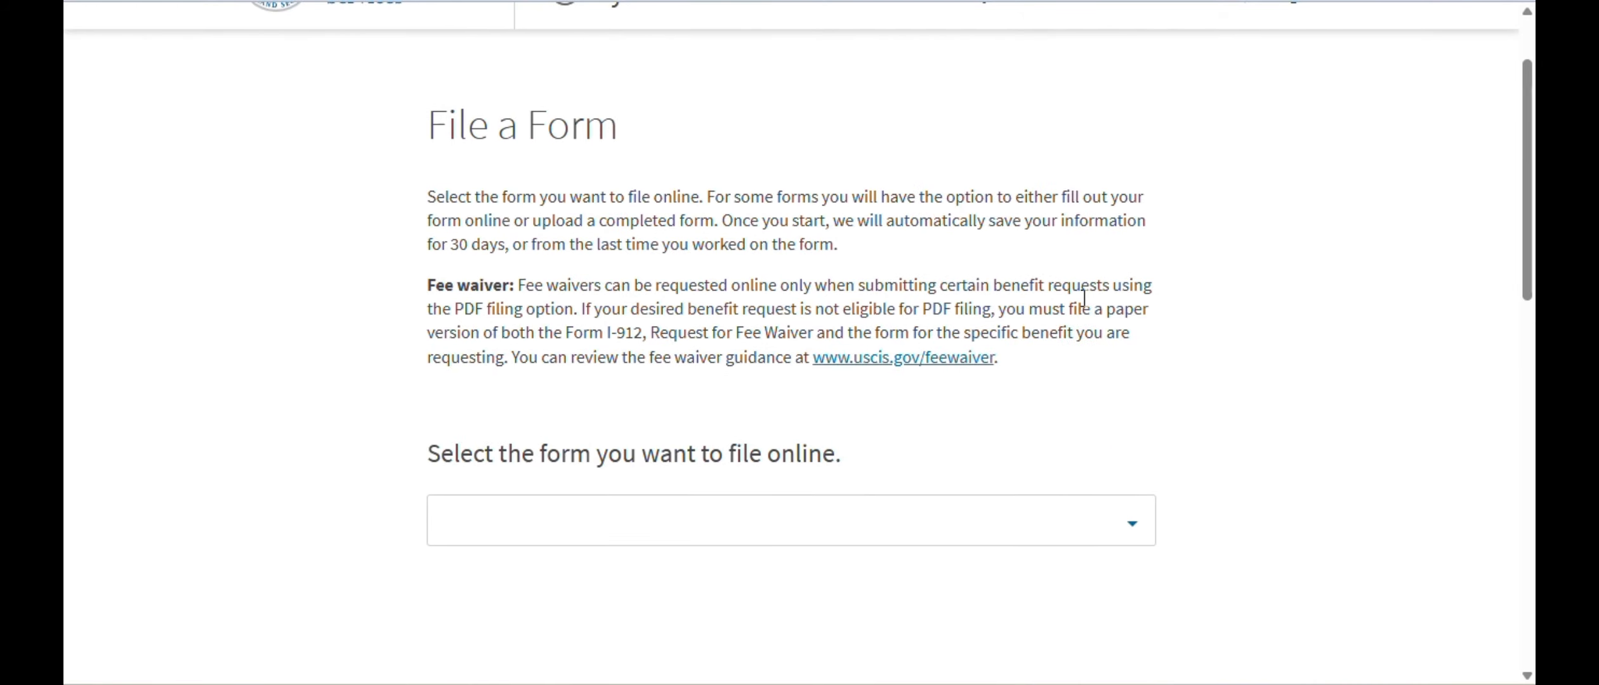
scroll(1083, 298, "down", 2)
left_click(1133, 415)
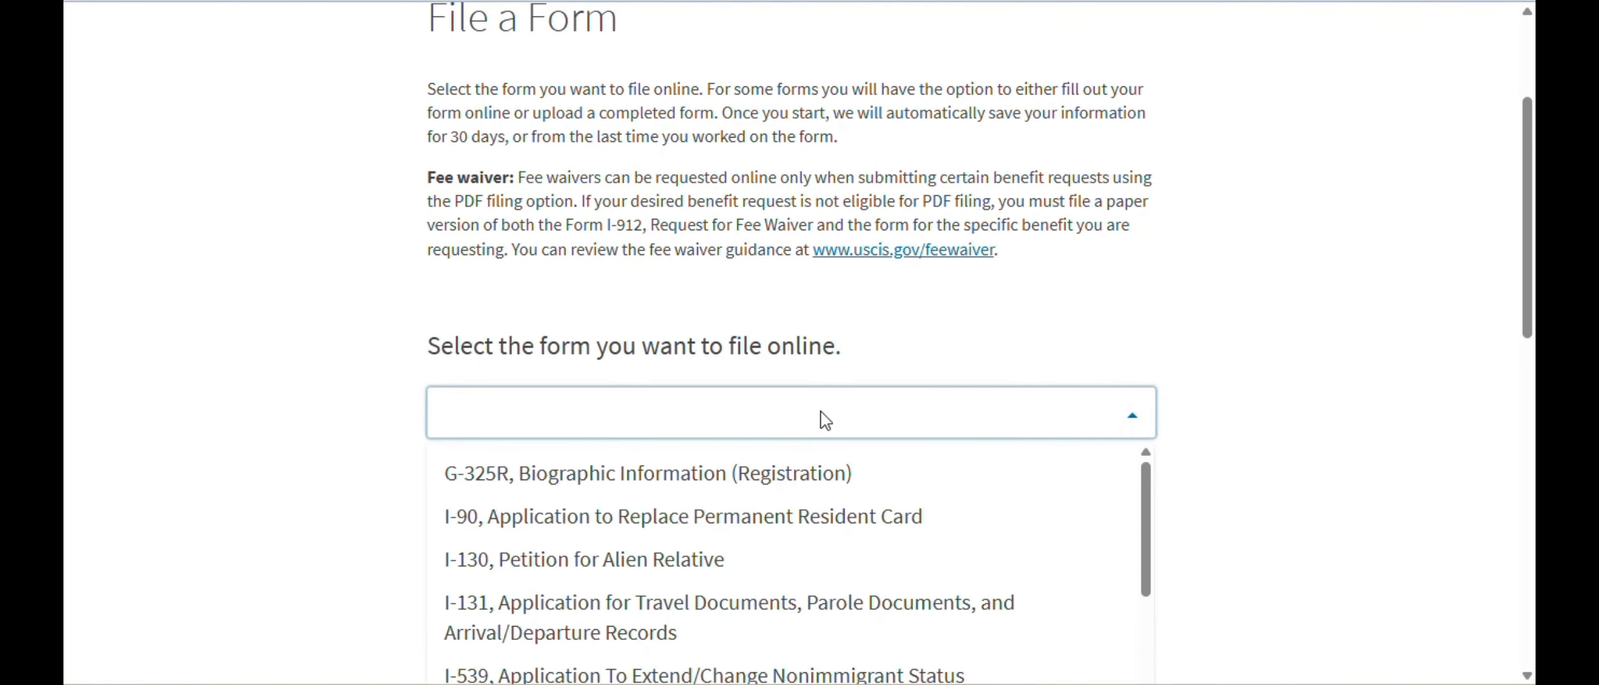
left_click(480, 482)
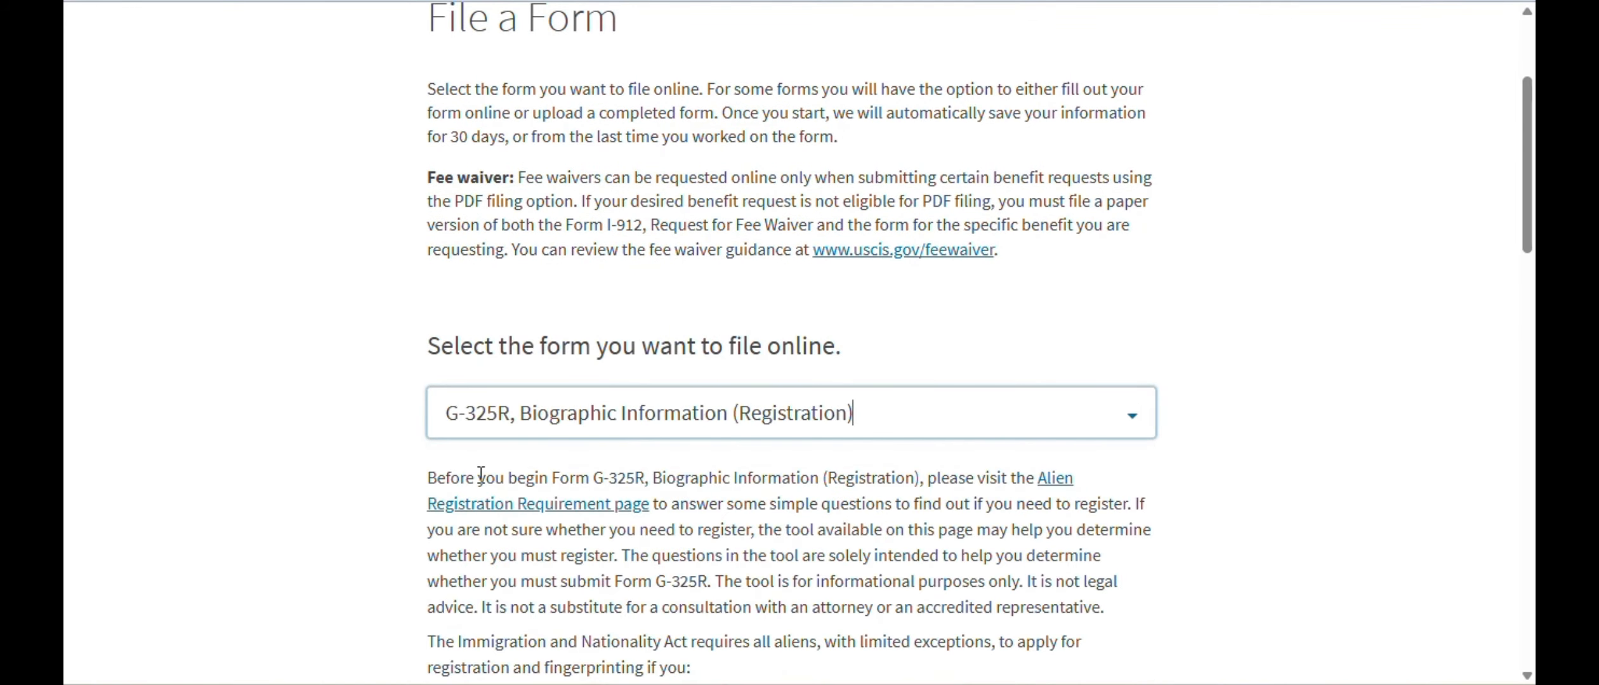
scroll(1236, 433, "down", 6)
scroll(1238, 434, "down", 4)
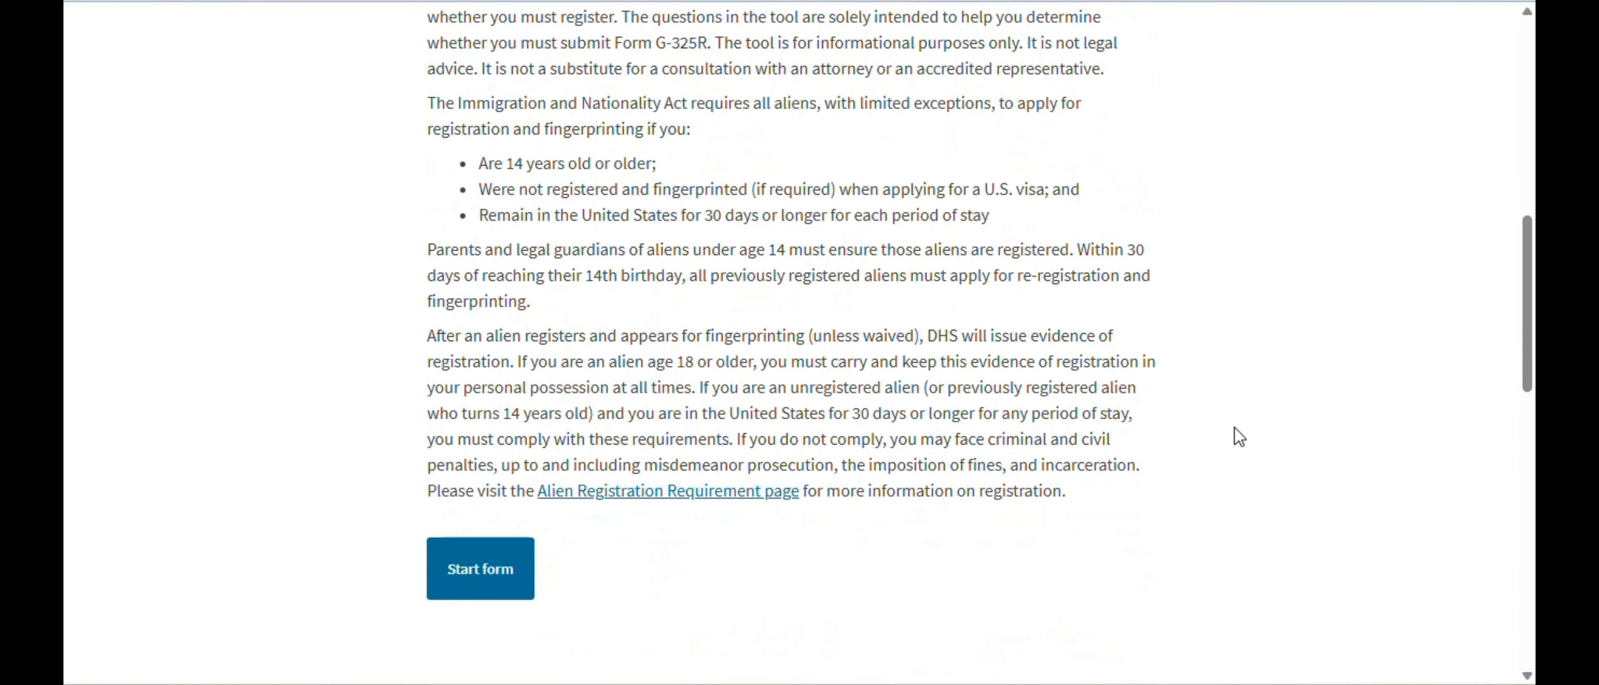
left_click(480, 594)
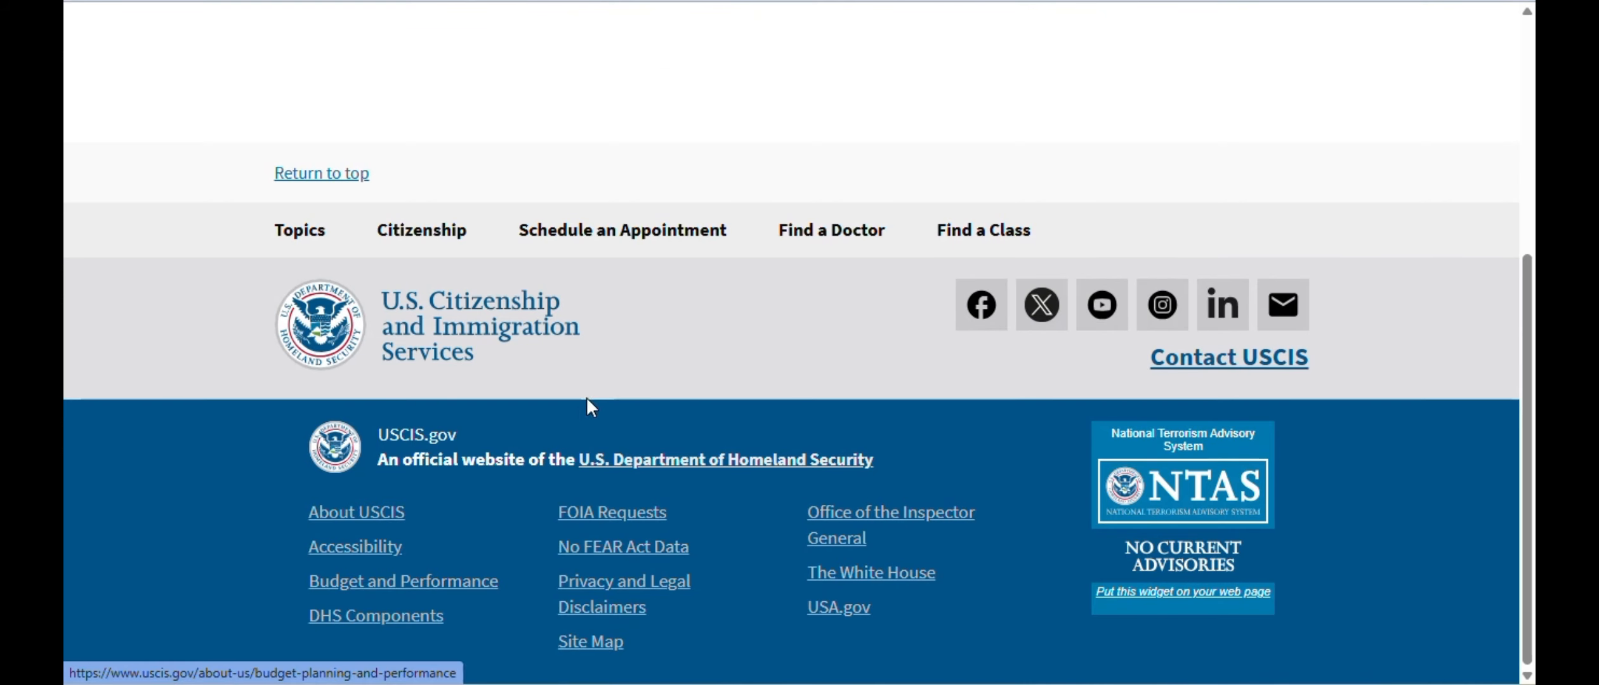
- Continue through the G-325R introduction pages to the first form question
scroll(1024, 578, "down", 15)
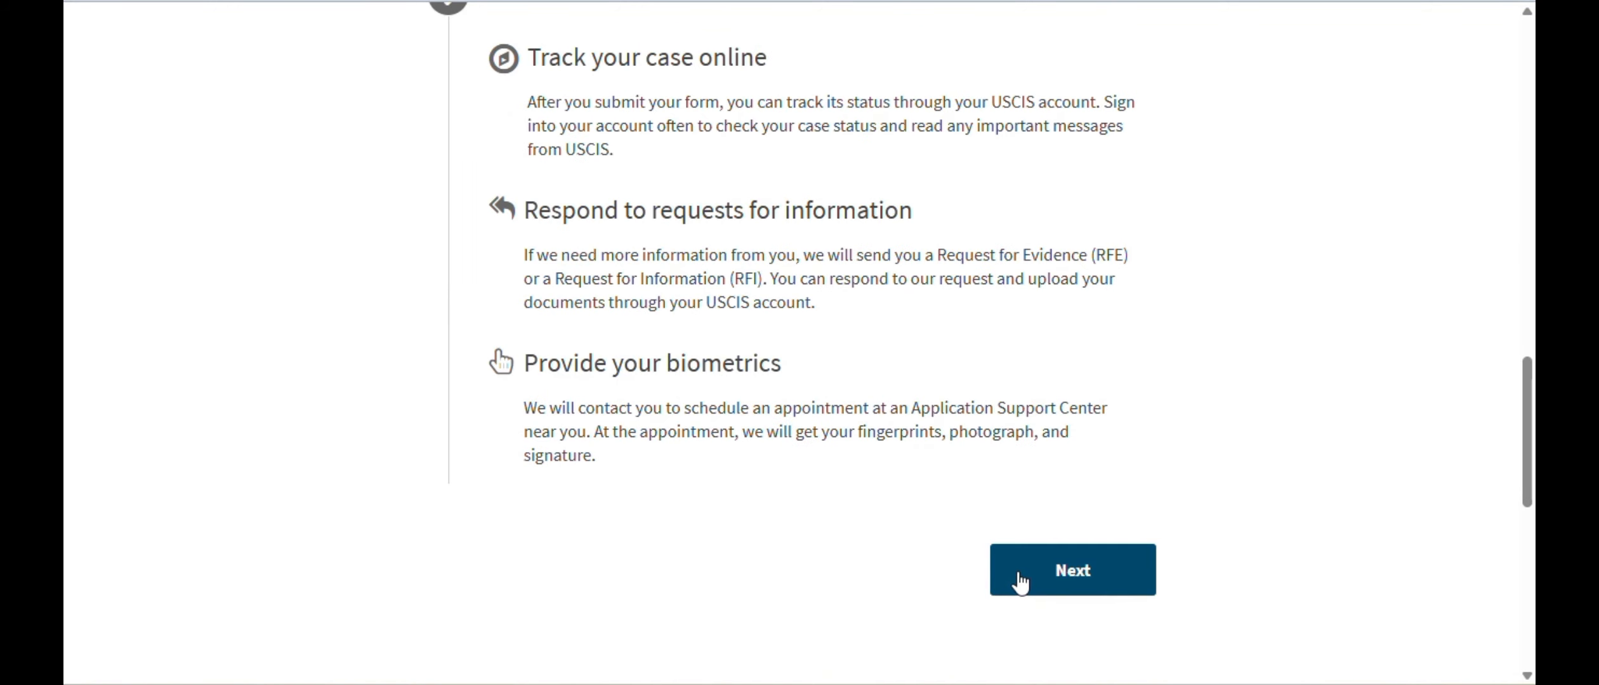
left_click(1024, 578)
scroll(933, 431, "down", 3)
scroll(937, 436, "down", 20)
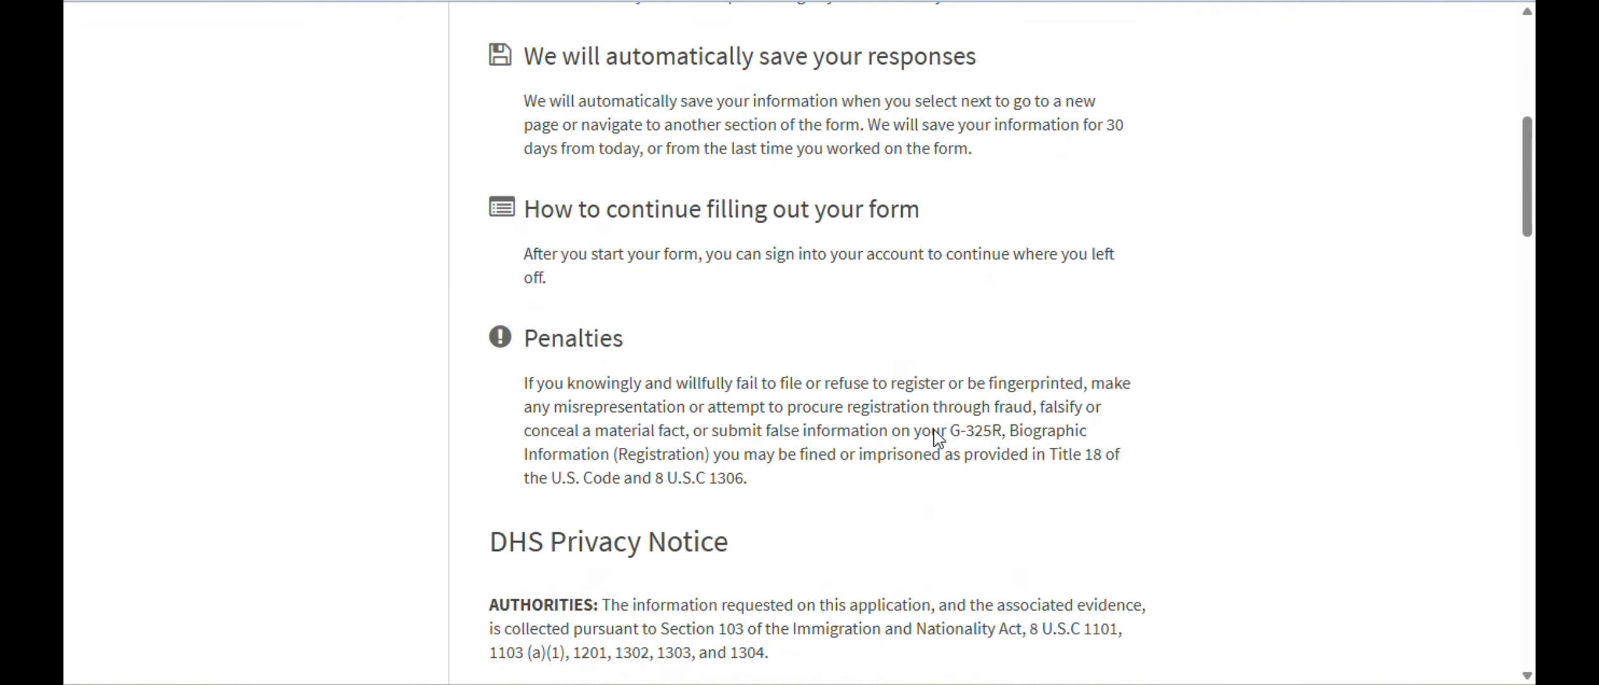
scroll(938, 436, "down", 7)
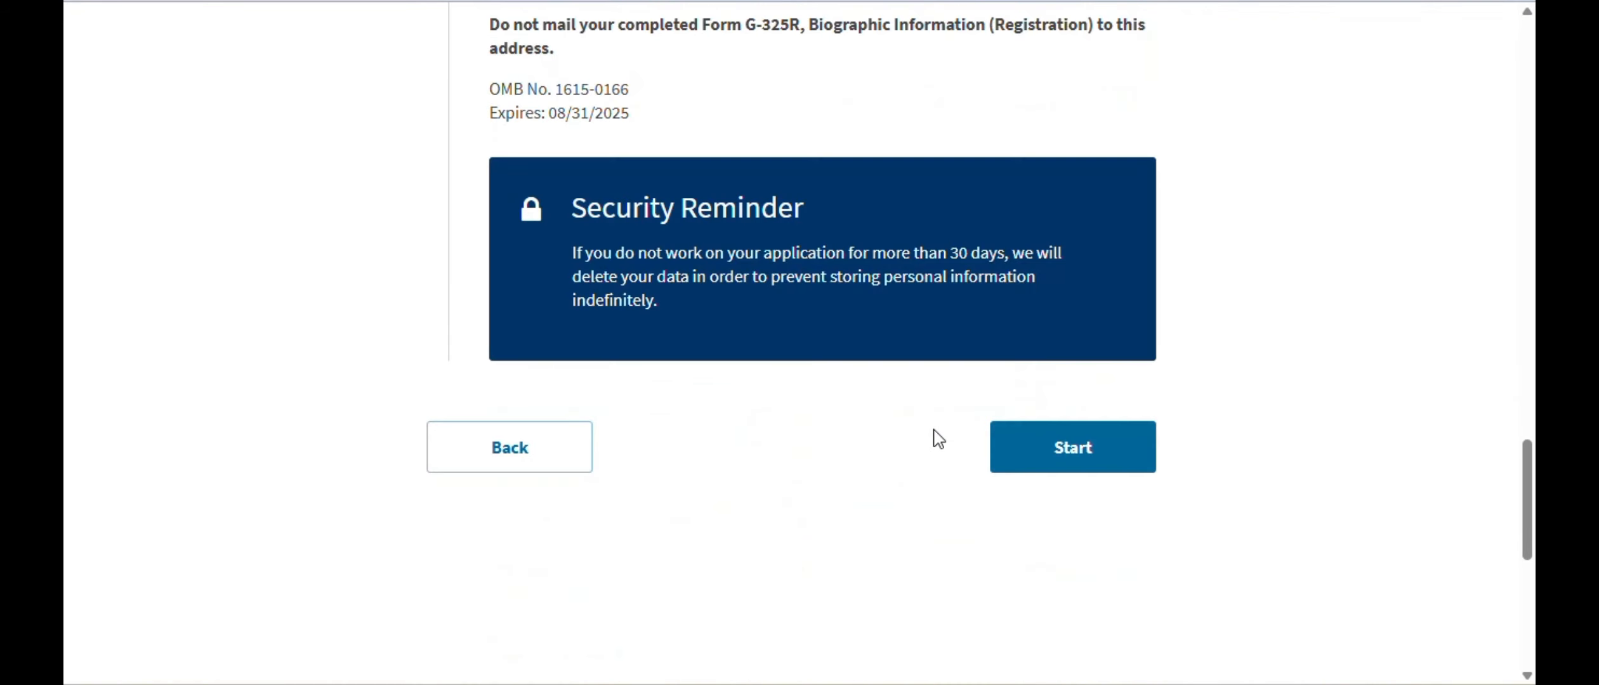
scroll(935, 435, "up", 2)
left_click(1082, 576)
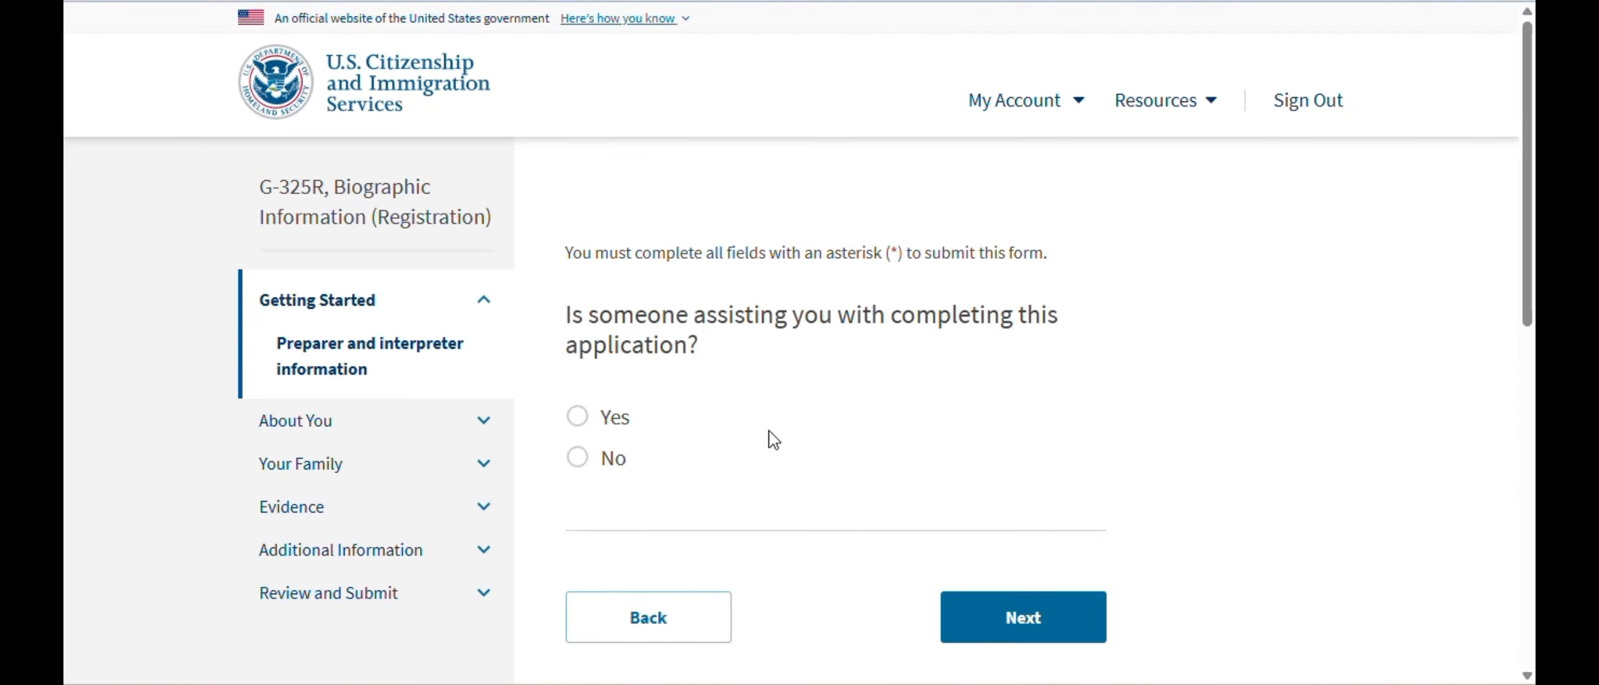
- Answer that no one is assisting, then enter the applicant's given and family name
left_click(576, 466)
left_click(1044, 635)
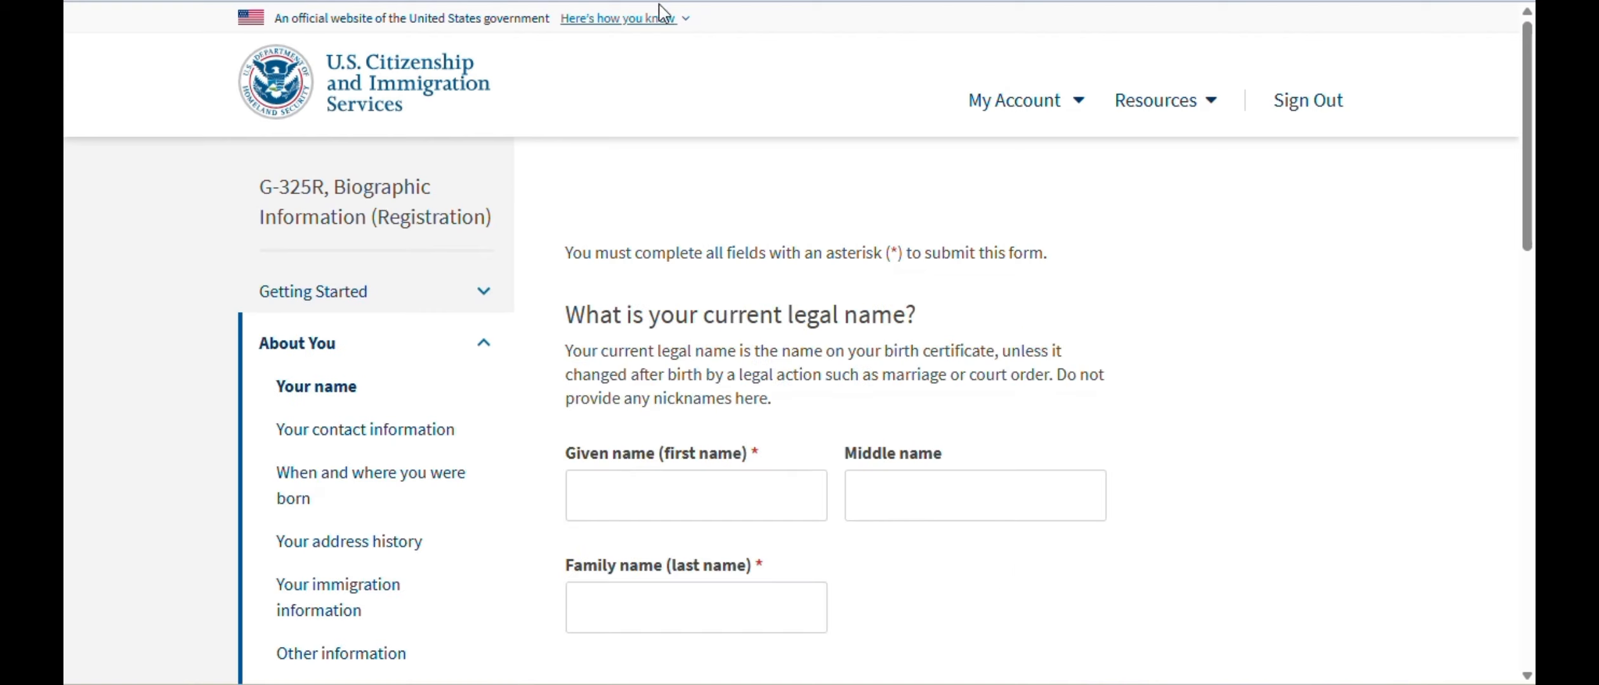
left_click(731, 493)
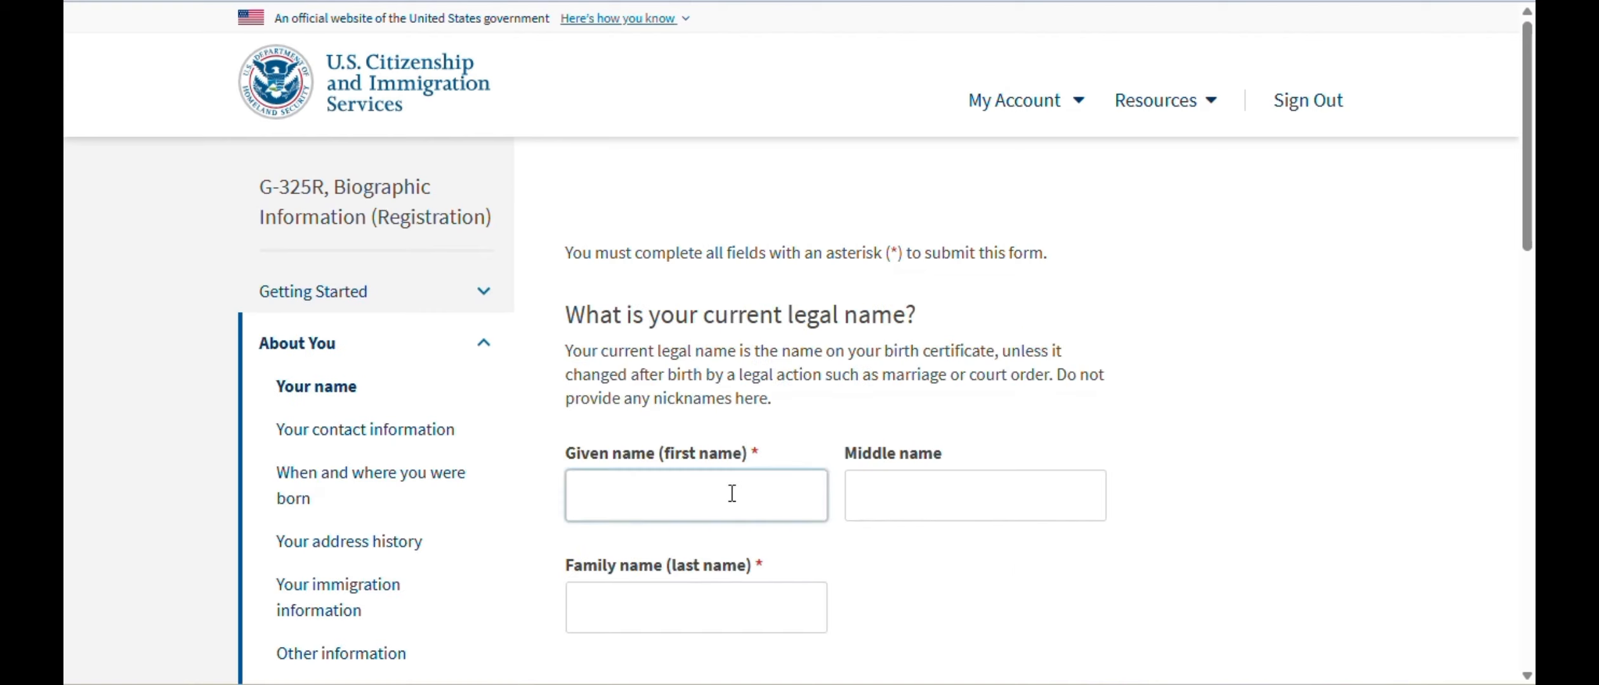
type("Scooby")
key("Tab")
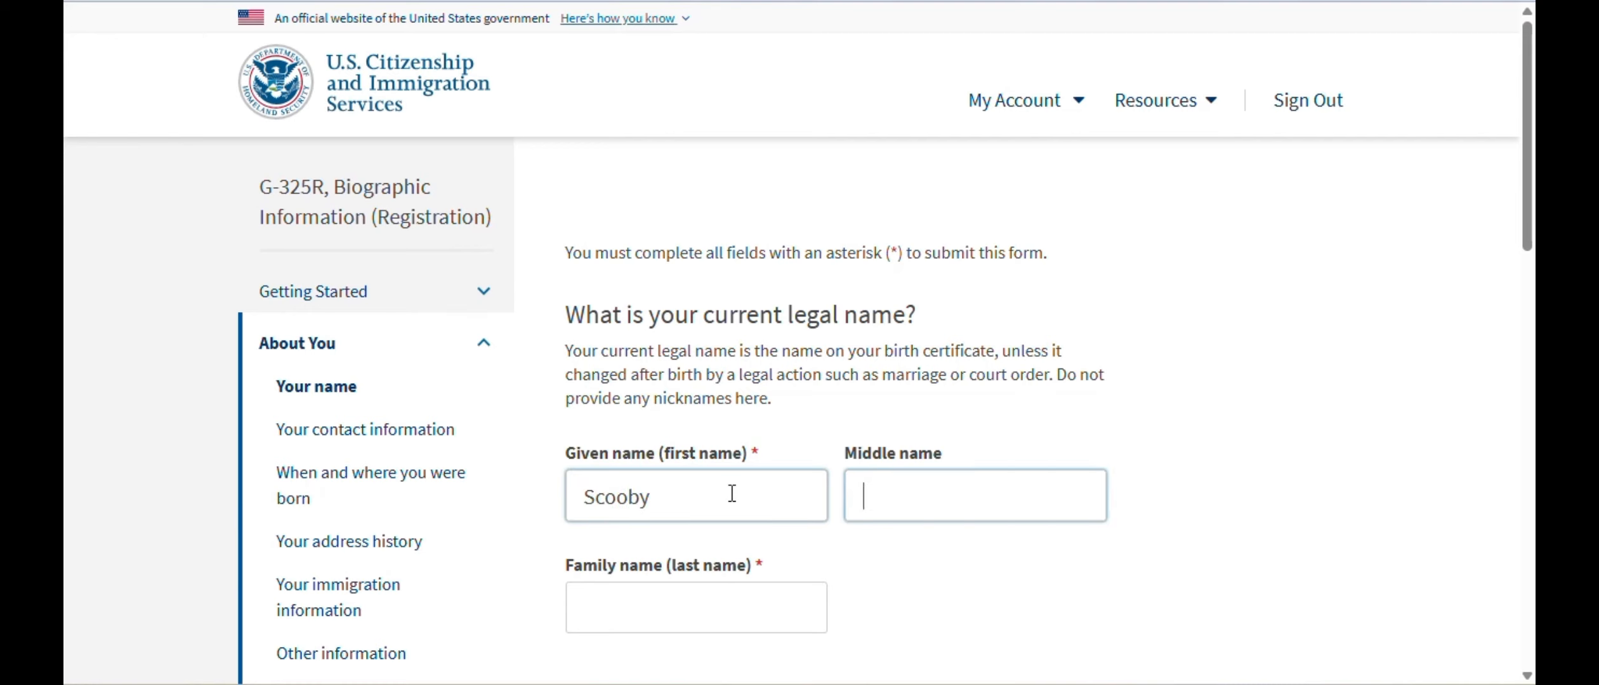
key("Tab")
type("Doo")
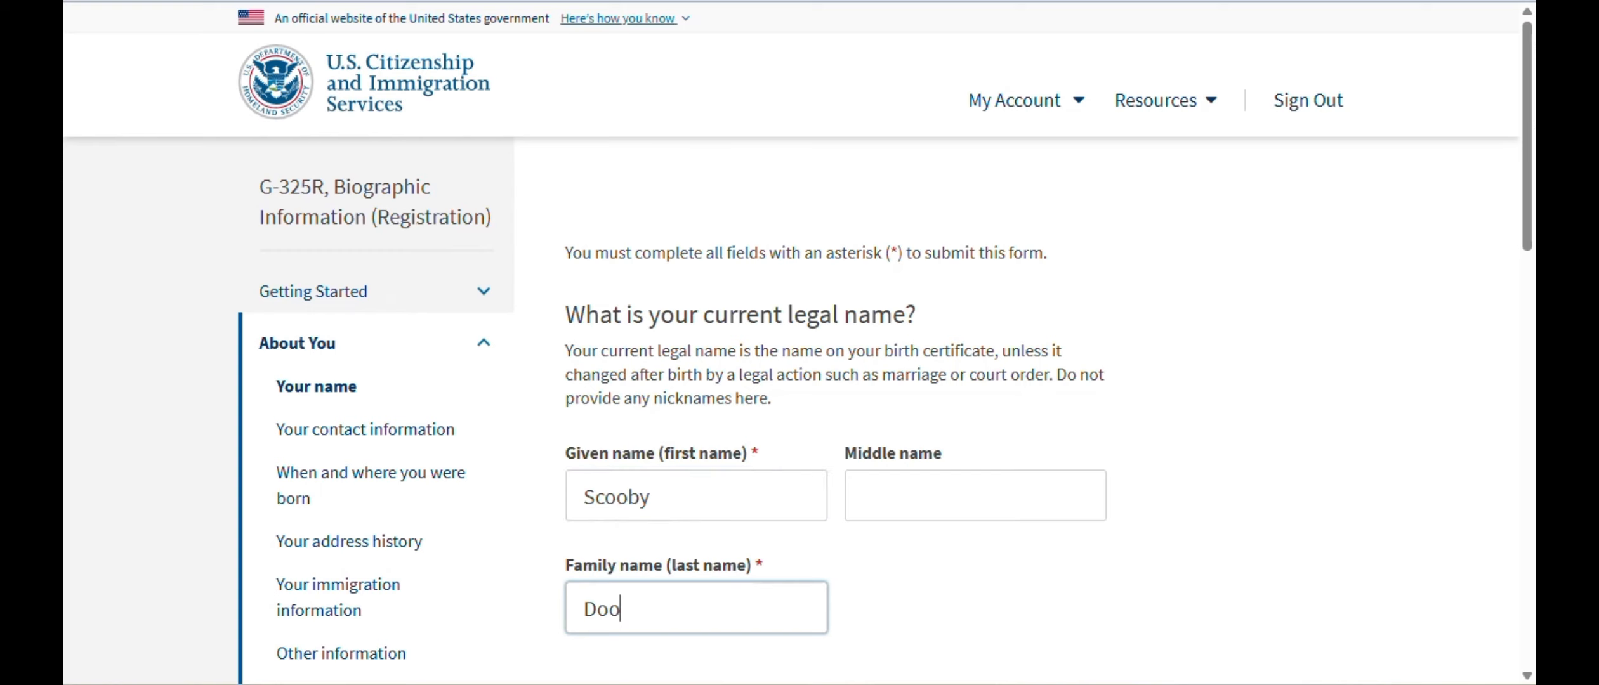
- Answer No to having used other names and continue to contact information
scroll(832, 382, "down", 5)
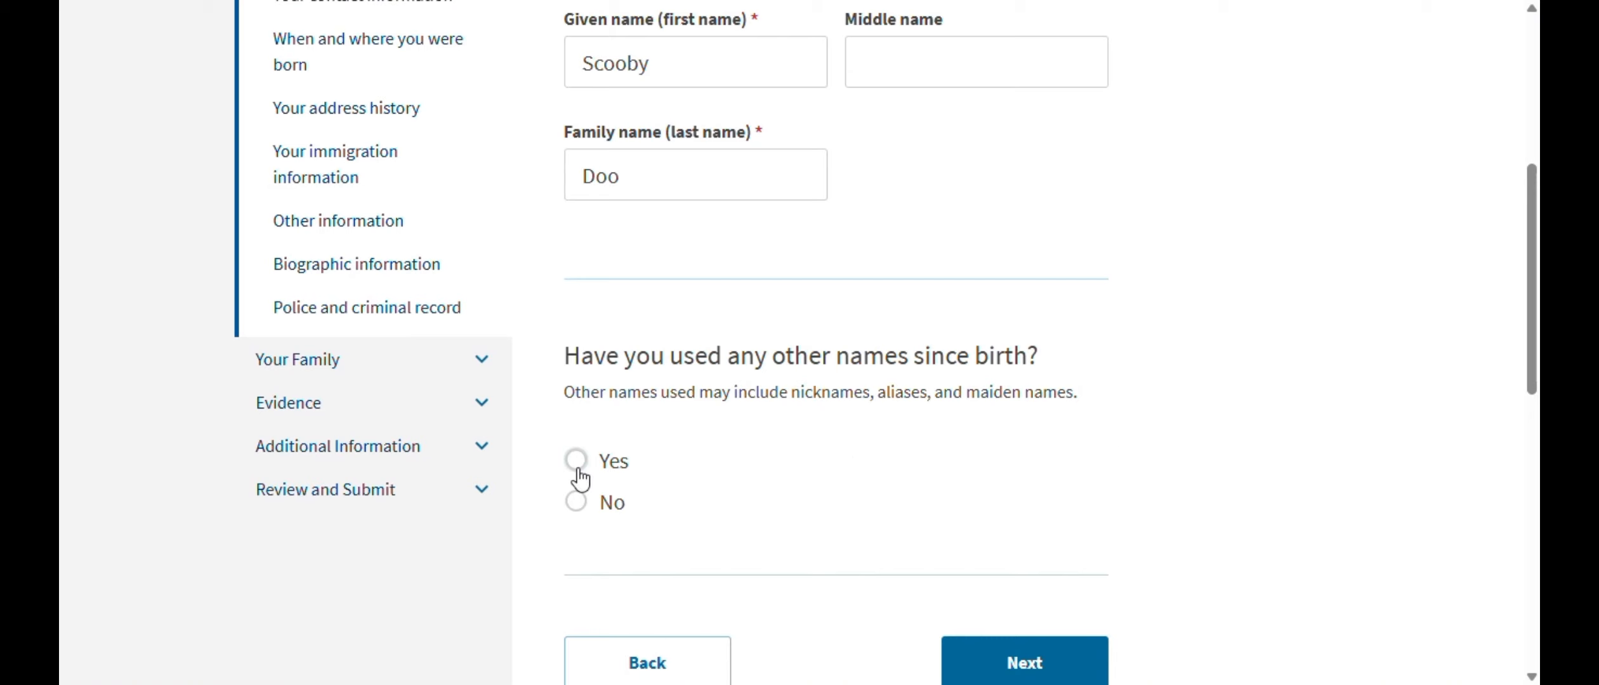
left_click(576, 502)
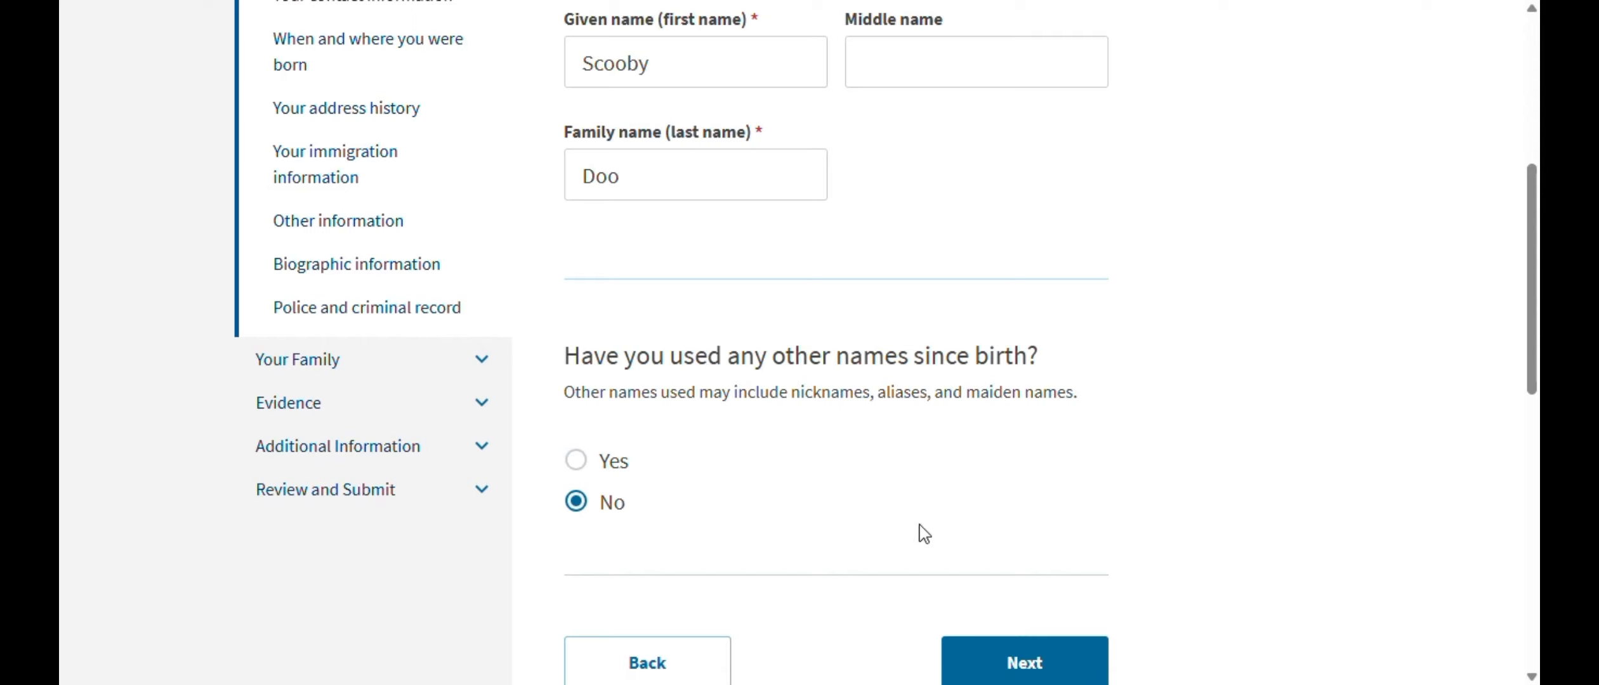
left_click(1027, 661)
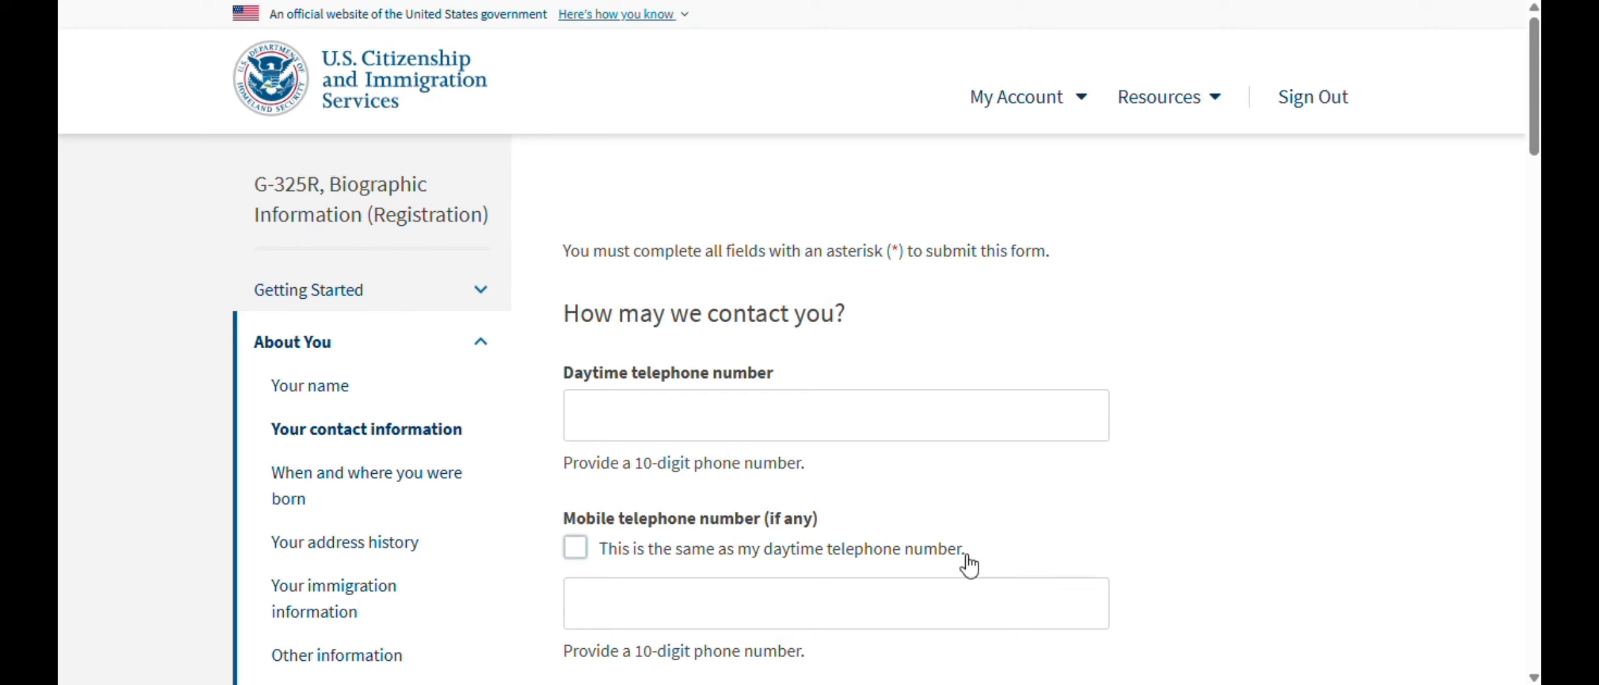
- Enter the applicant's mobile phone number, street address and city
left_click(700, 613)
type("(888) 555-1212")
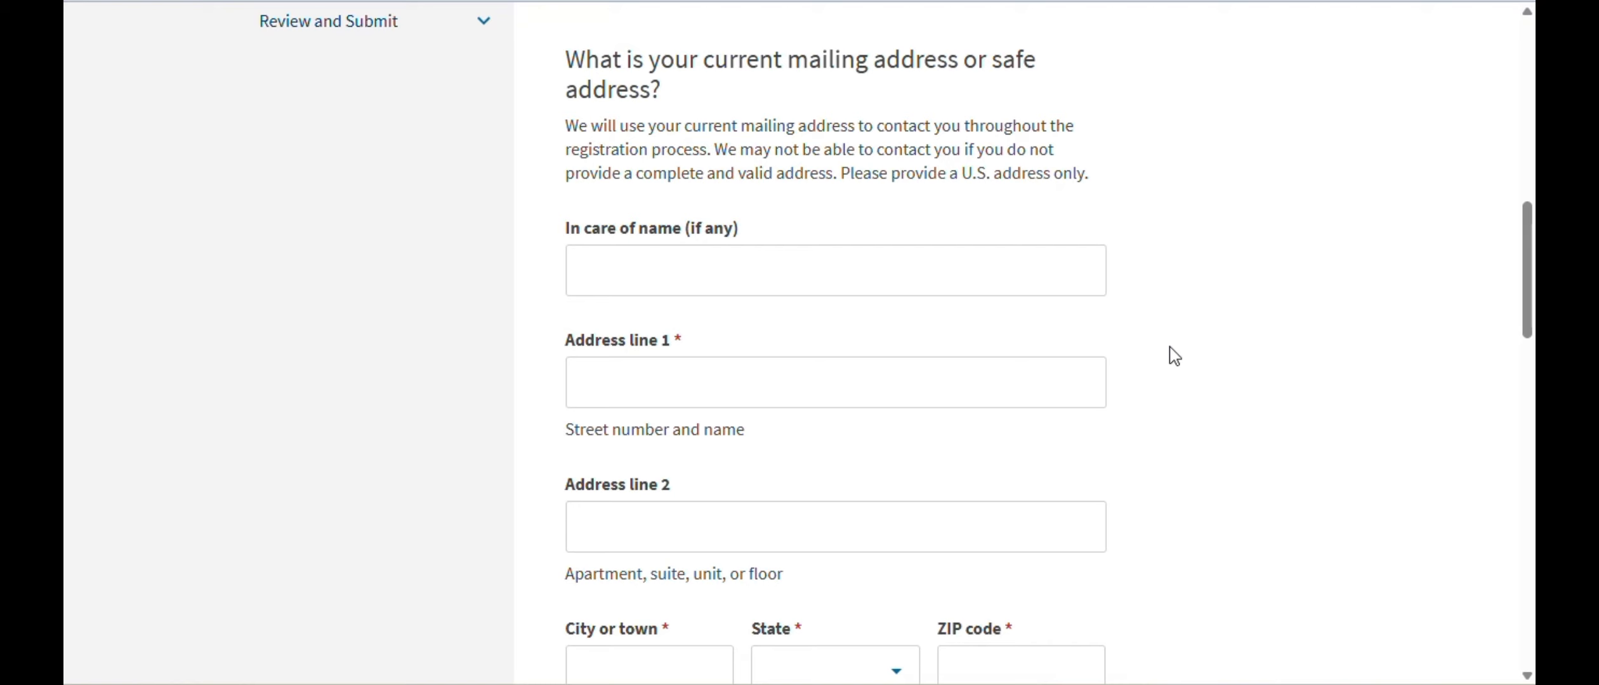
left_click(856, 663)
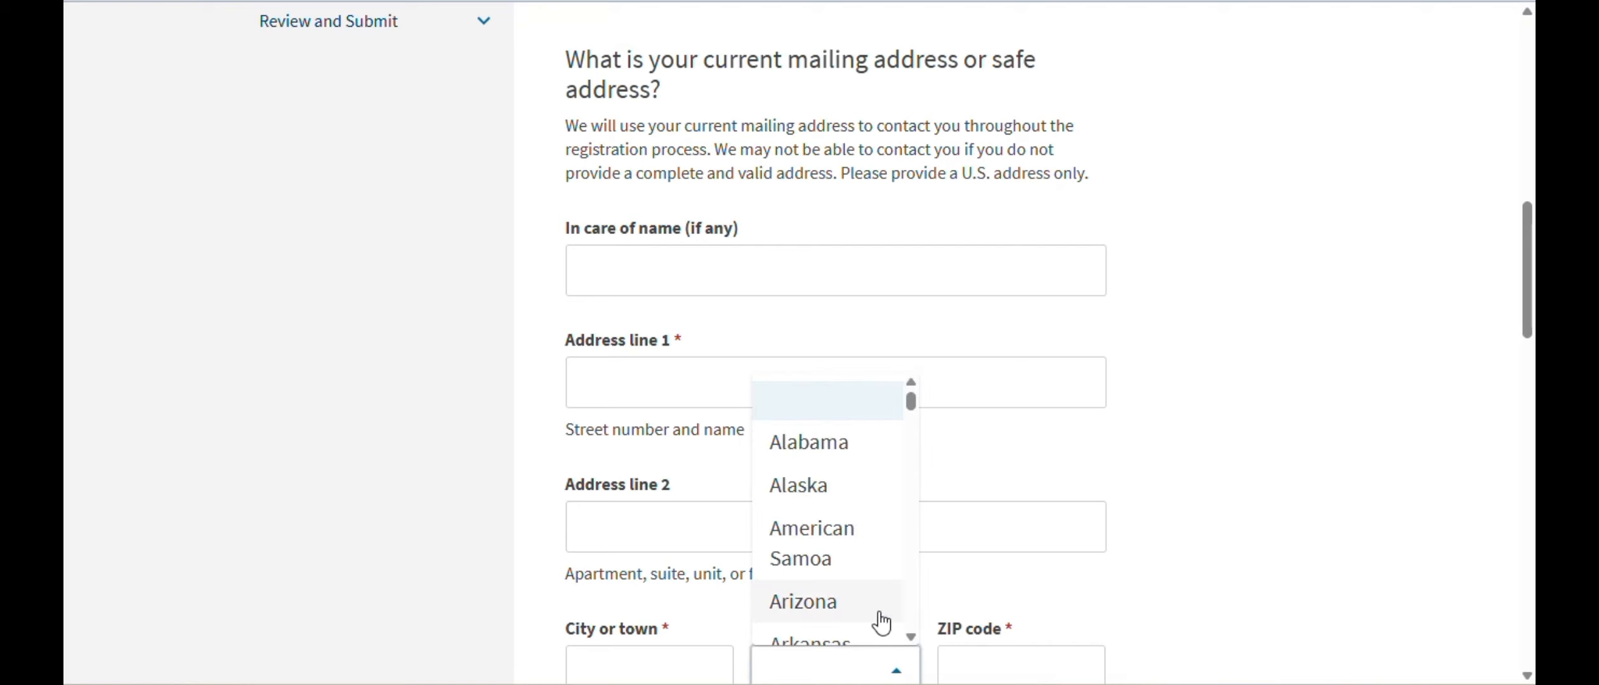
left_click(600, 380)
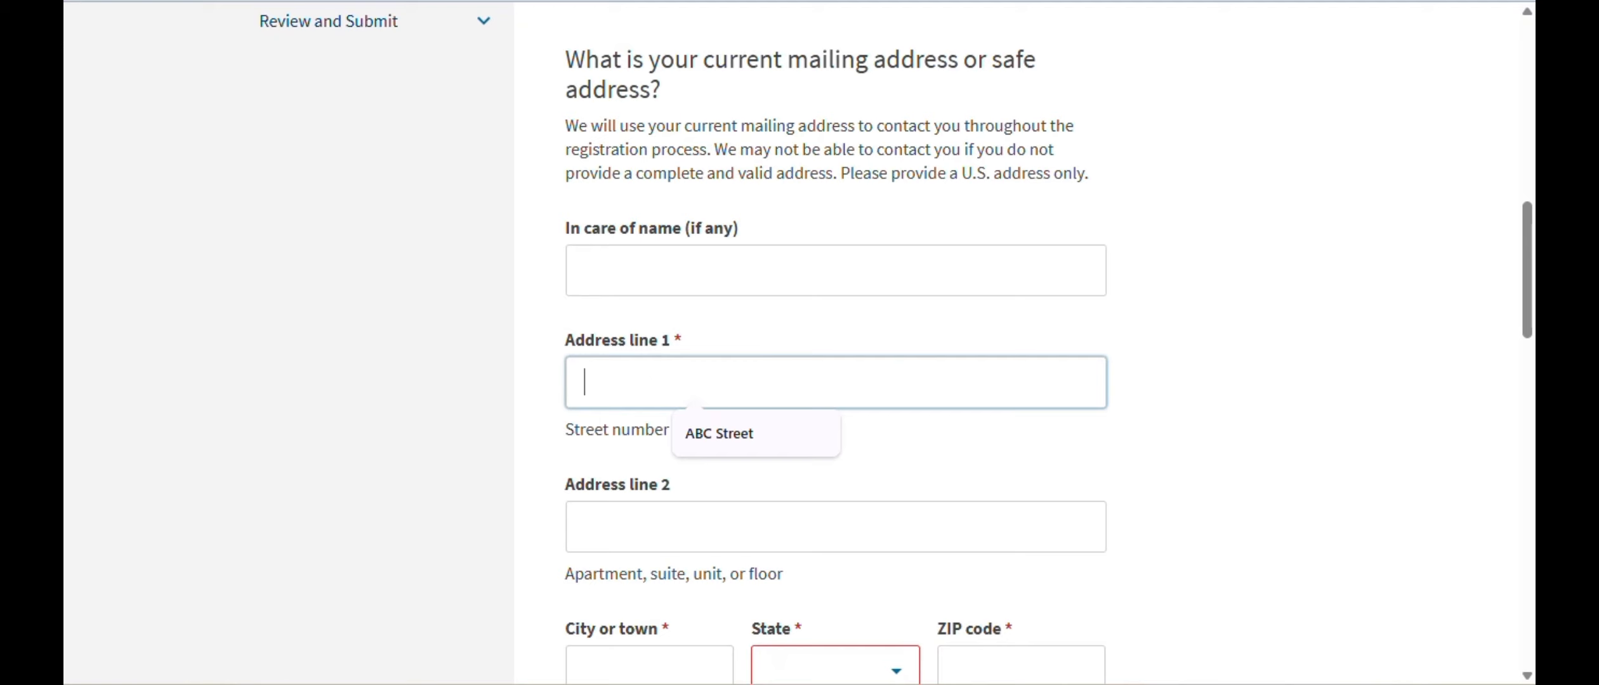
scroll(743, 552, "down", 2)
left_click(660, 556)
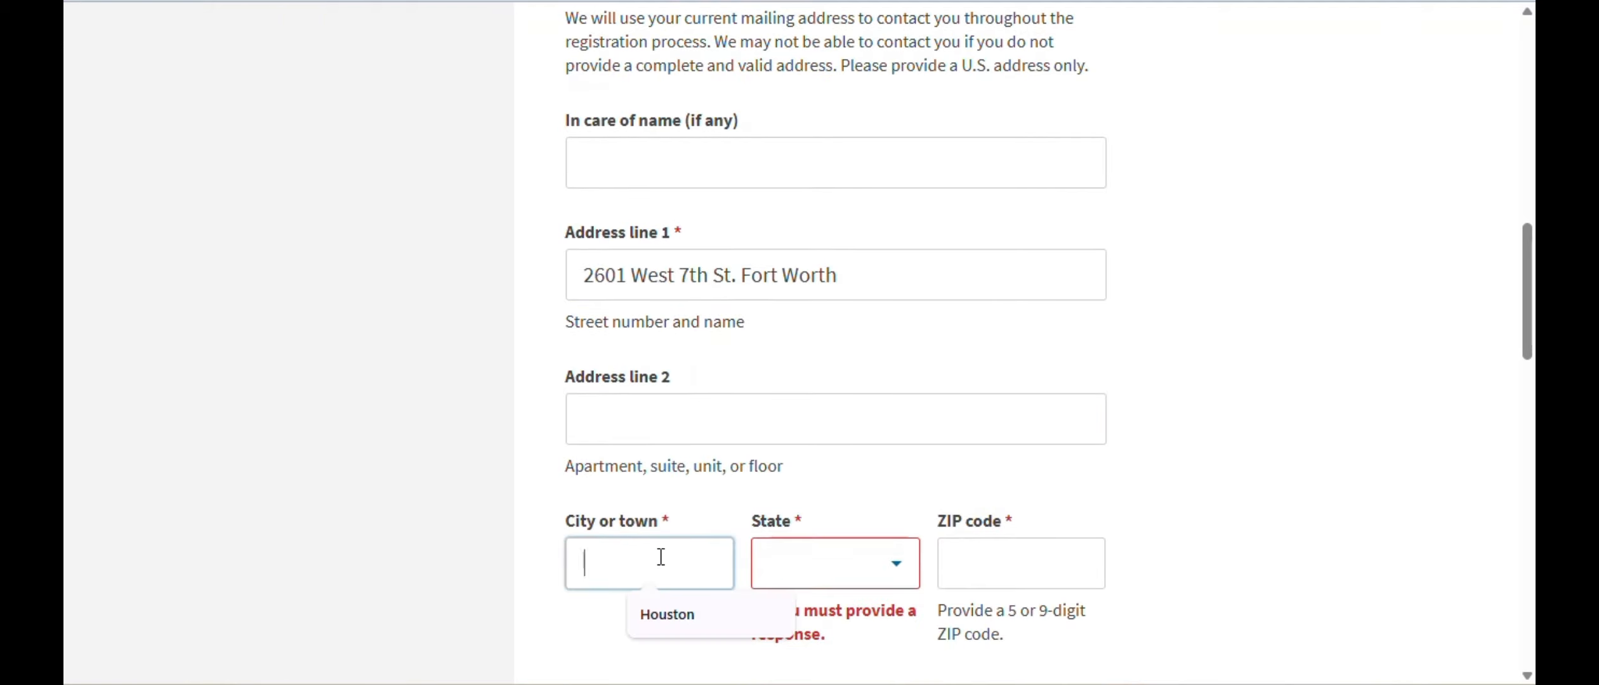
type("St. Forth")
- Set the state to Texas and enter the ZIP code so the address gets verified
key("Tab")
type("tex")
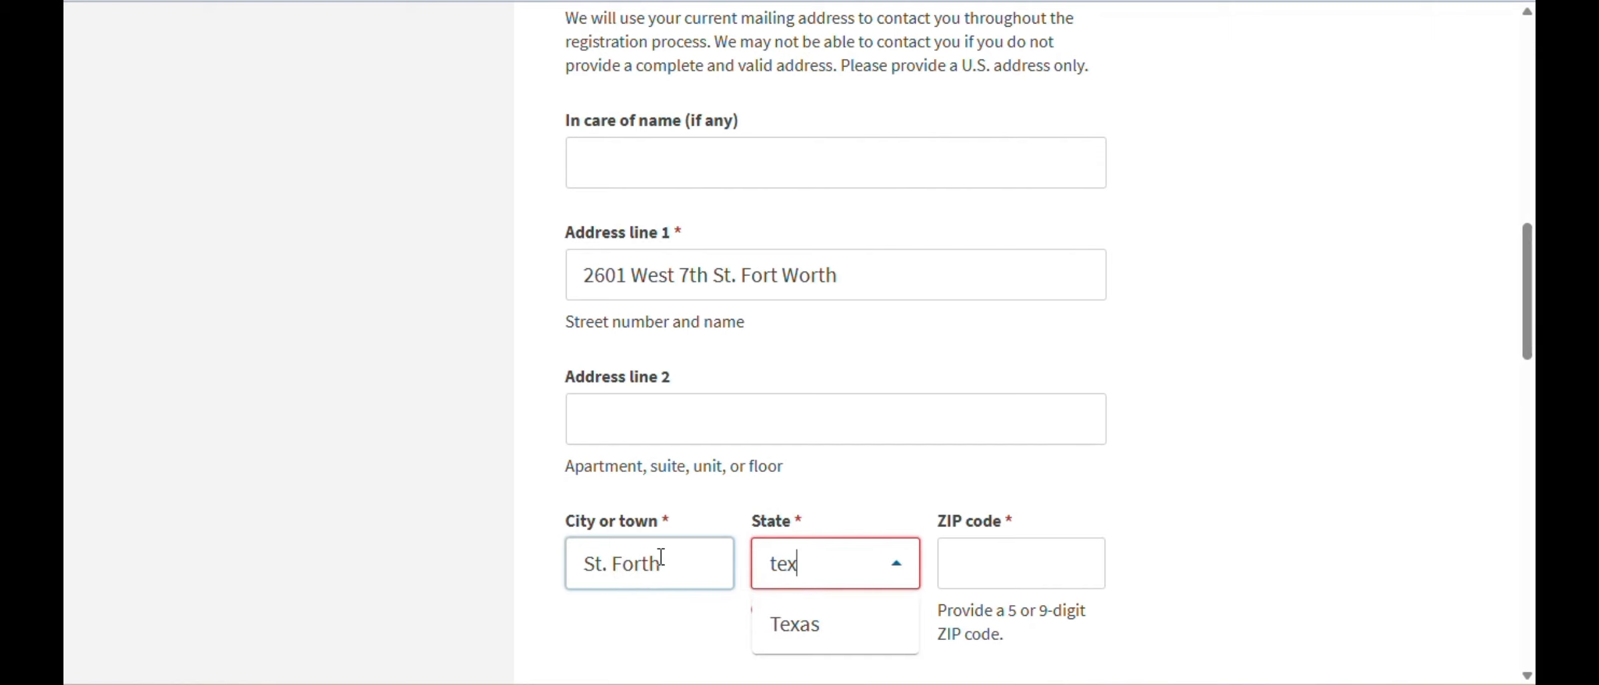
left_click(794, 628)
left_click(988, 570)
left_click(819, 563)
left_click(945, 553)
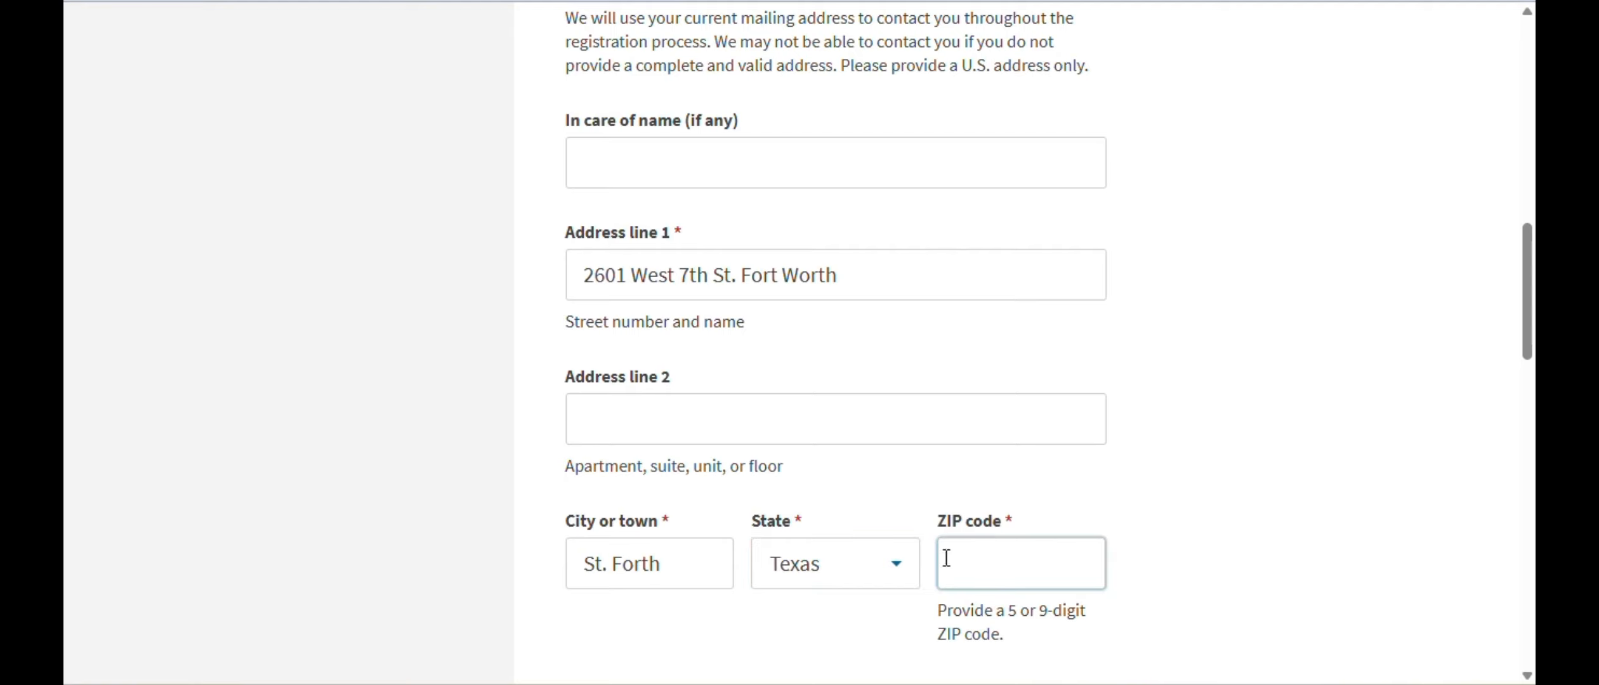
left_click(988, 567)
type("76107")
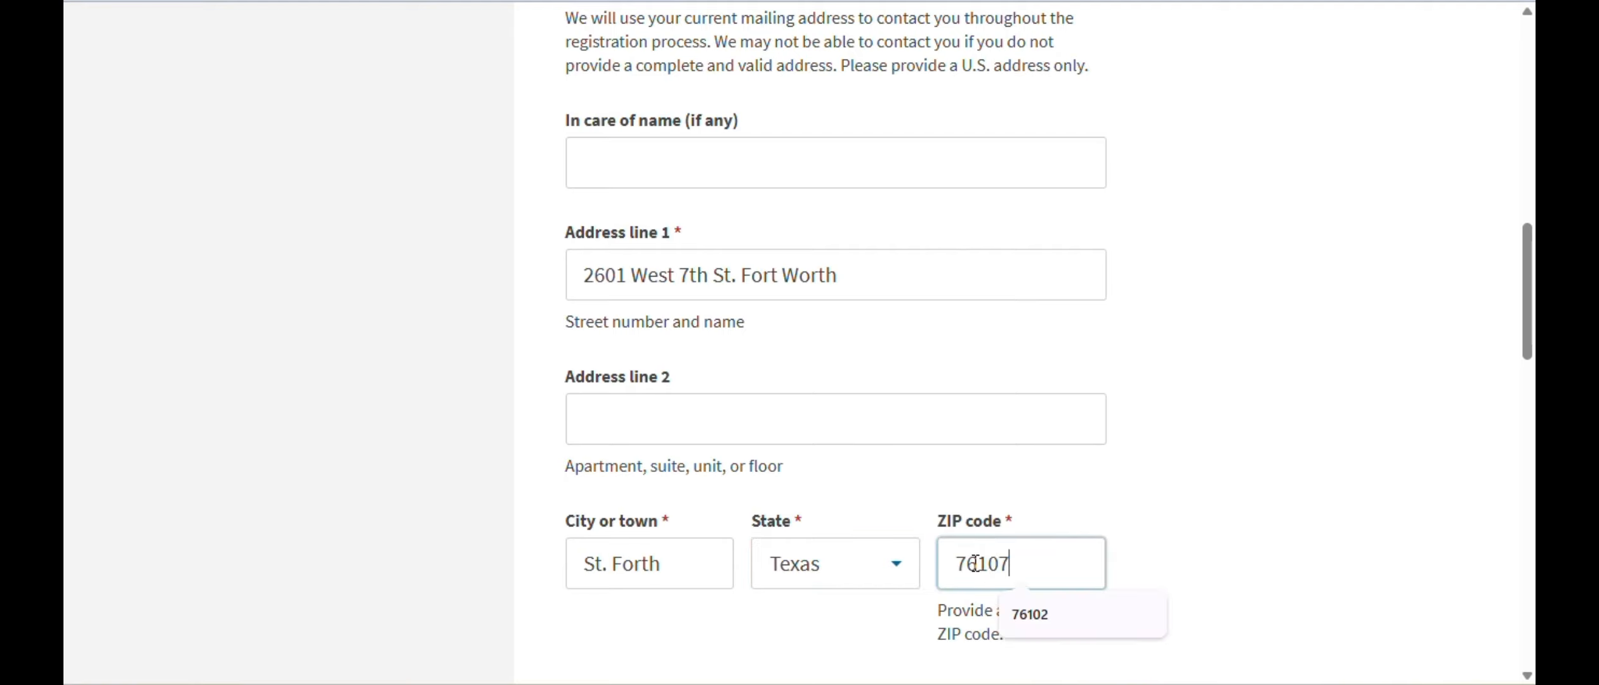
left_click(1245, 443)
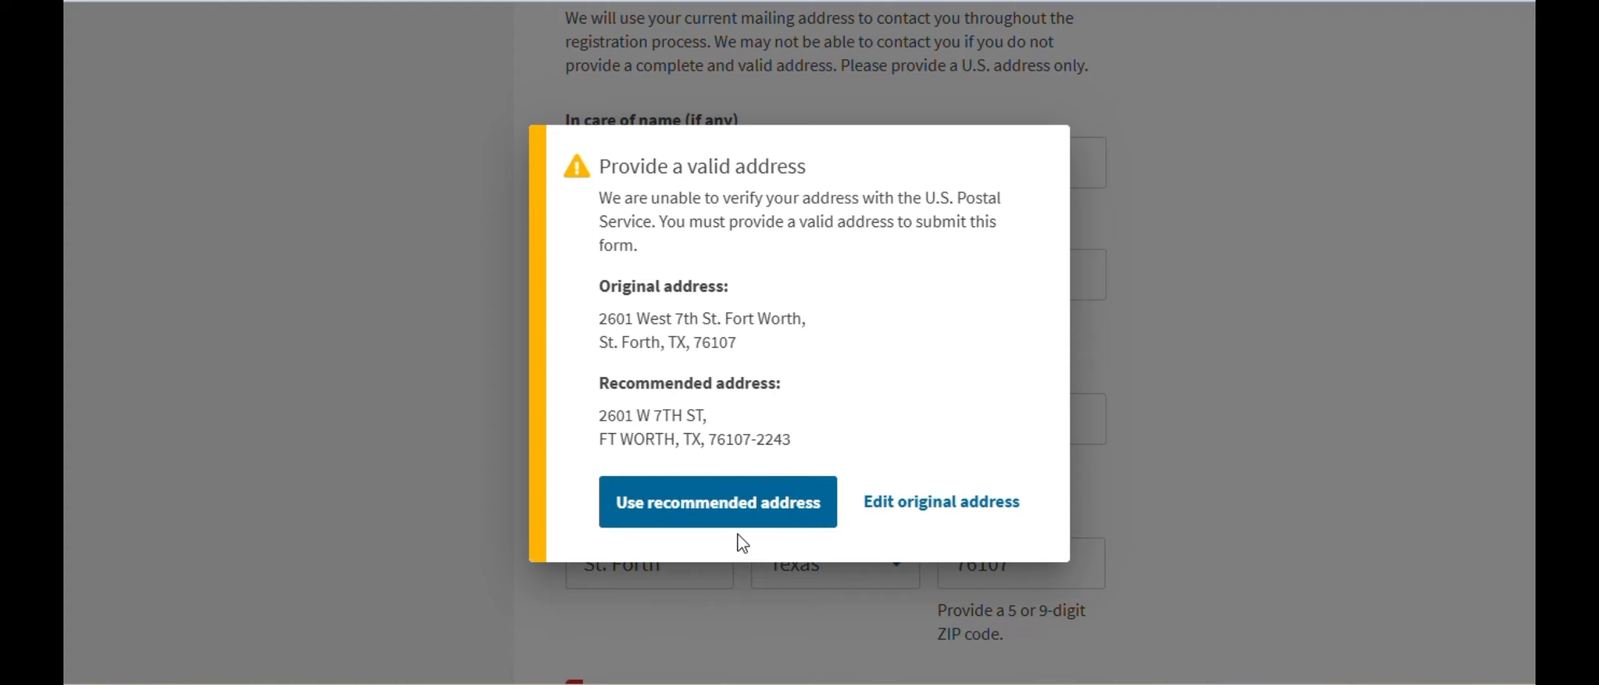
- Use the recommended address and answer Yes that it is also the physical address
left_click(677, 506)
scroll(1356, 349, "down", 2)
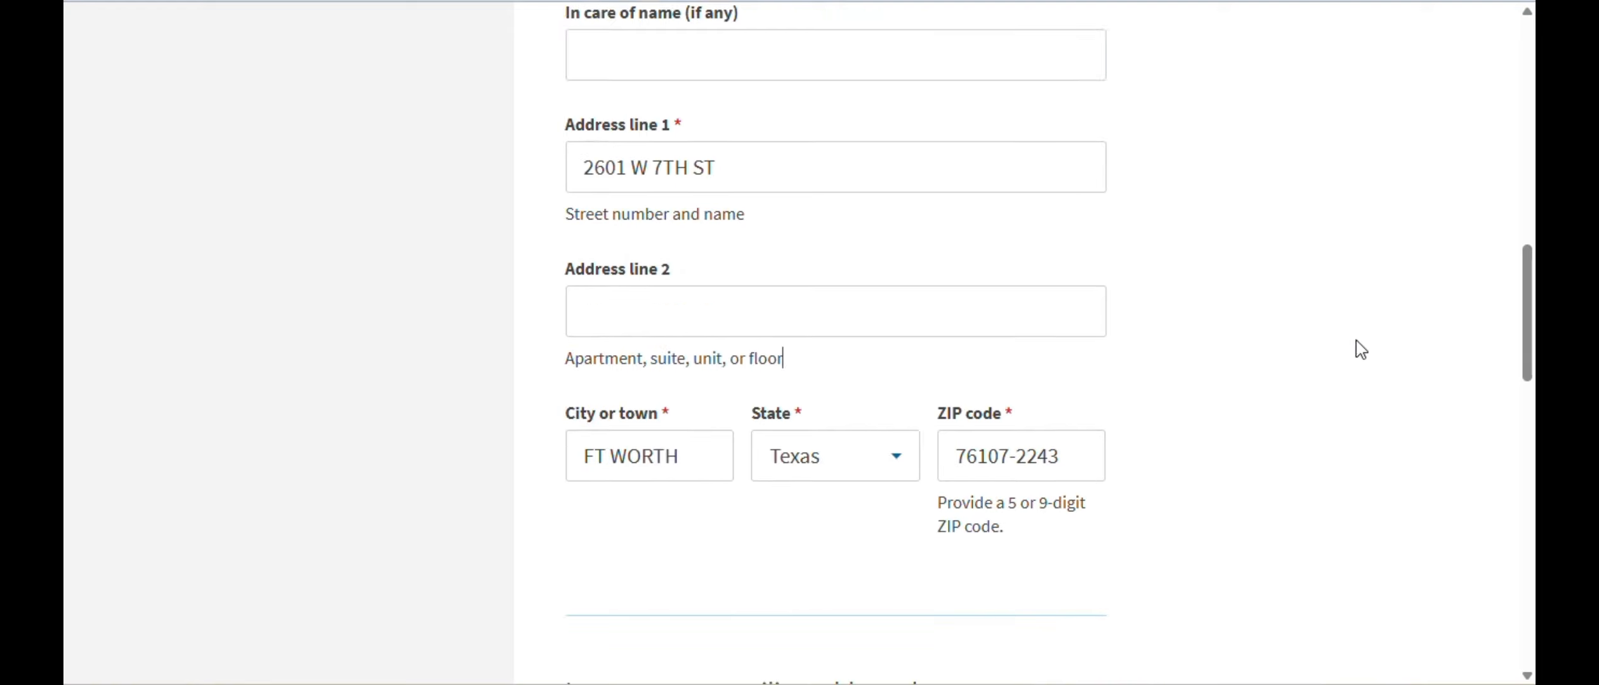
scroll(1198, 380, "down", 5)
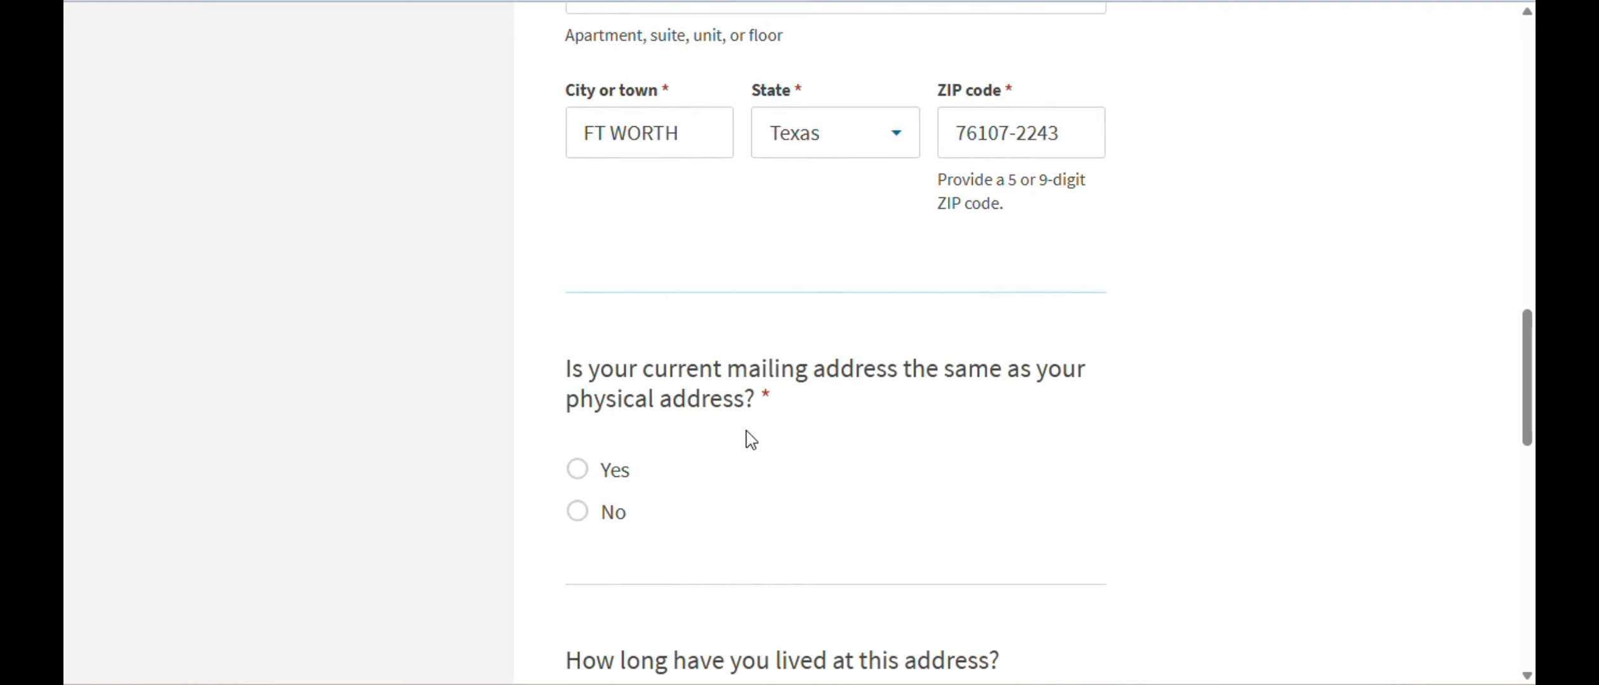
left_click(588, 477)
scroll(1142, 457, "down", 2)
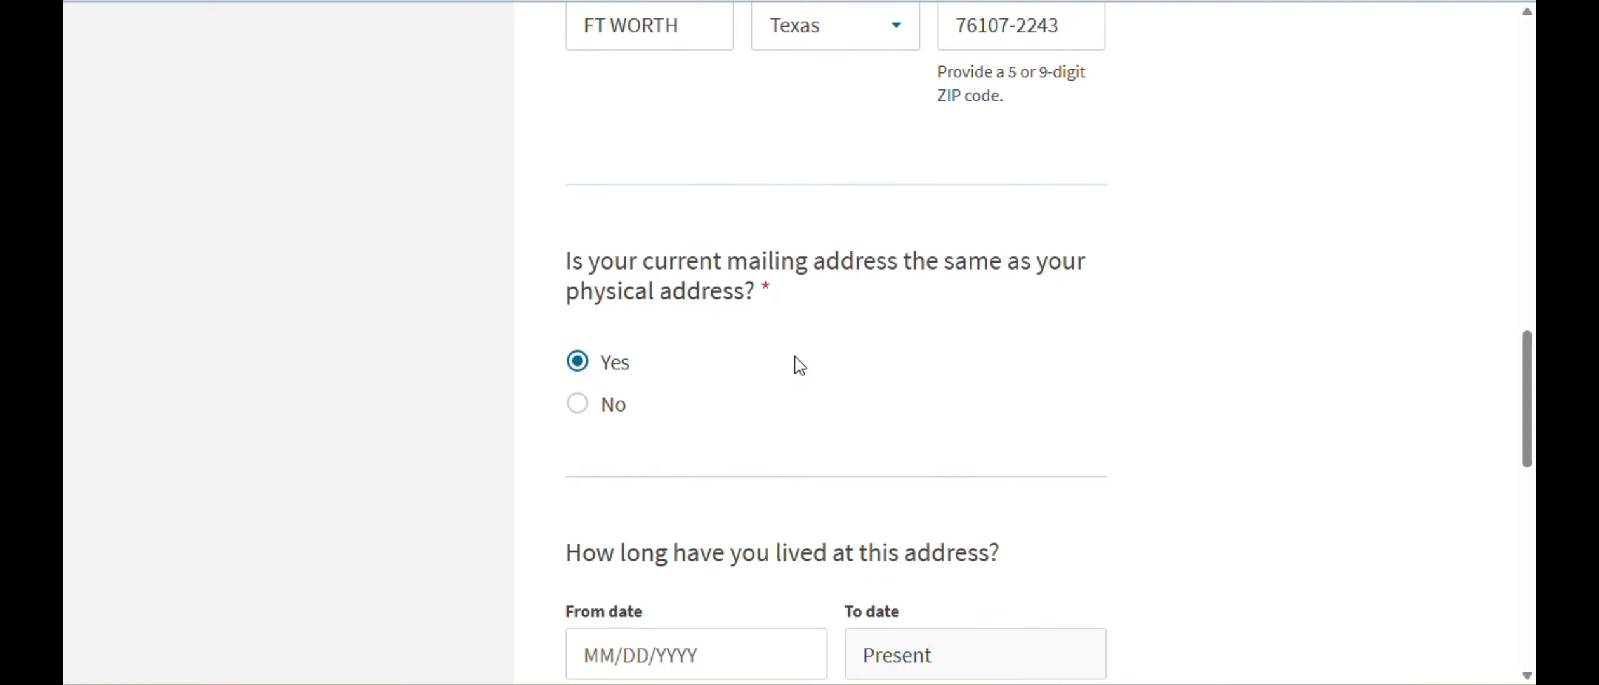
scroll(1128, 328, "down", 3)
- Set the residence From date to 04/20/2025
left_click(709, 448)
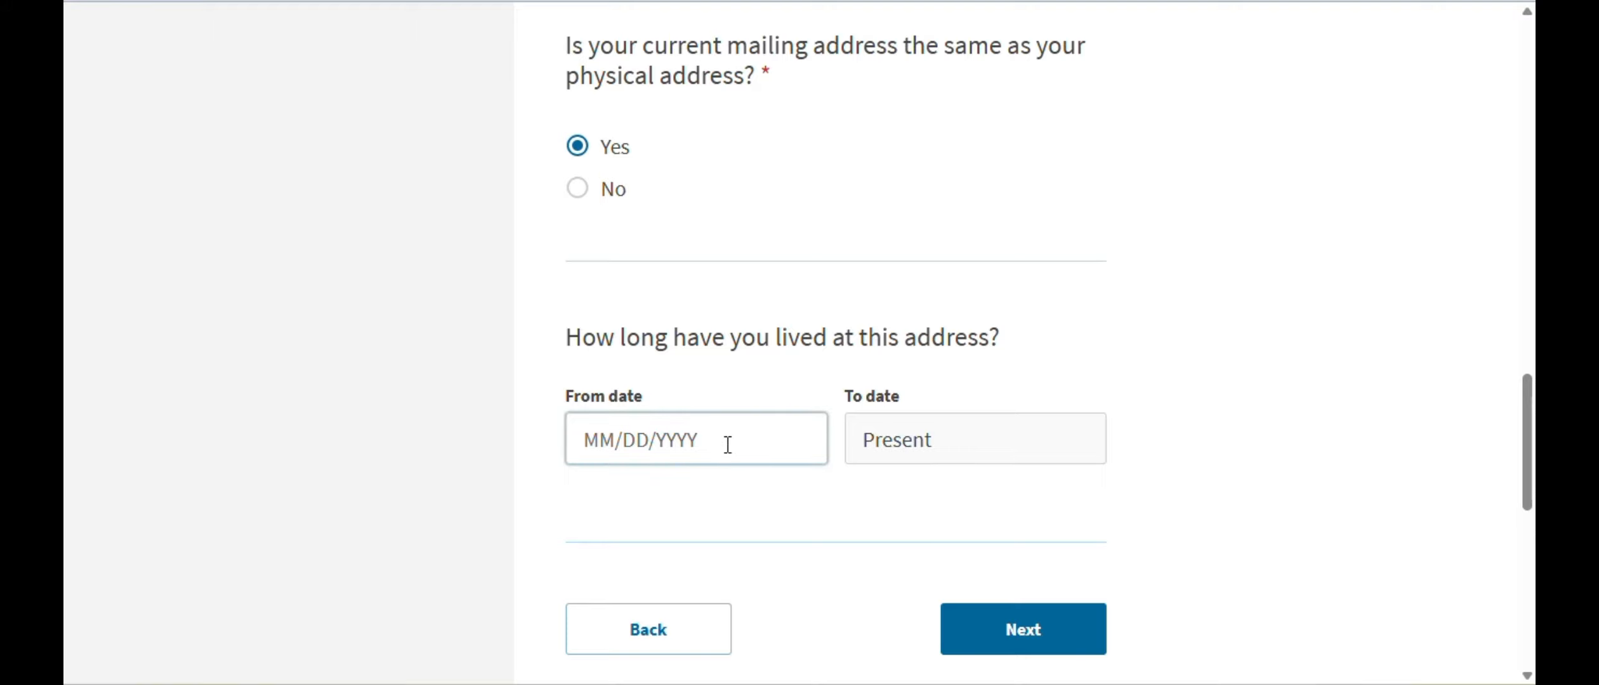
left_click(721, 444)
type("04/")
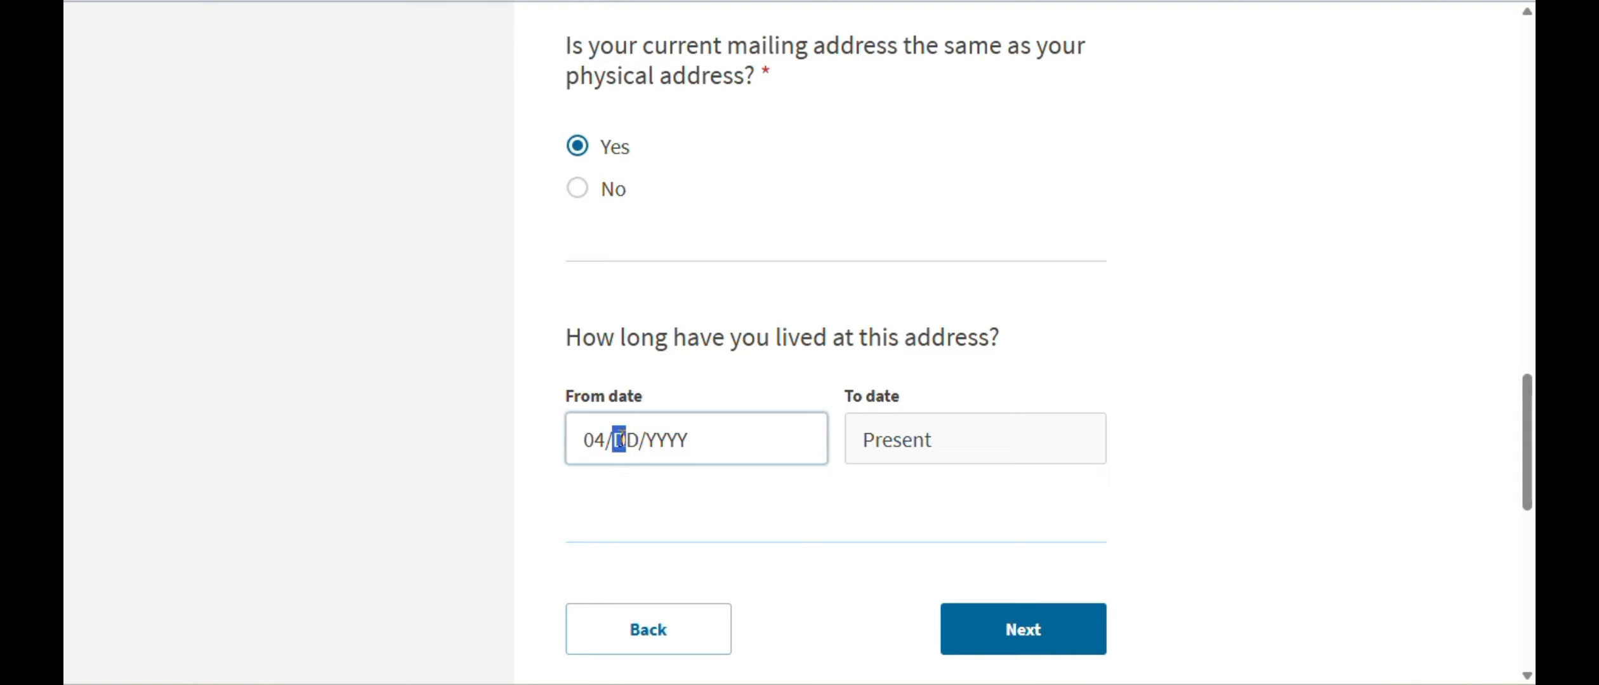
type("20/2")
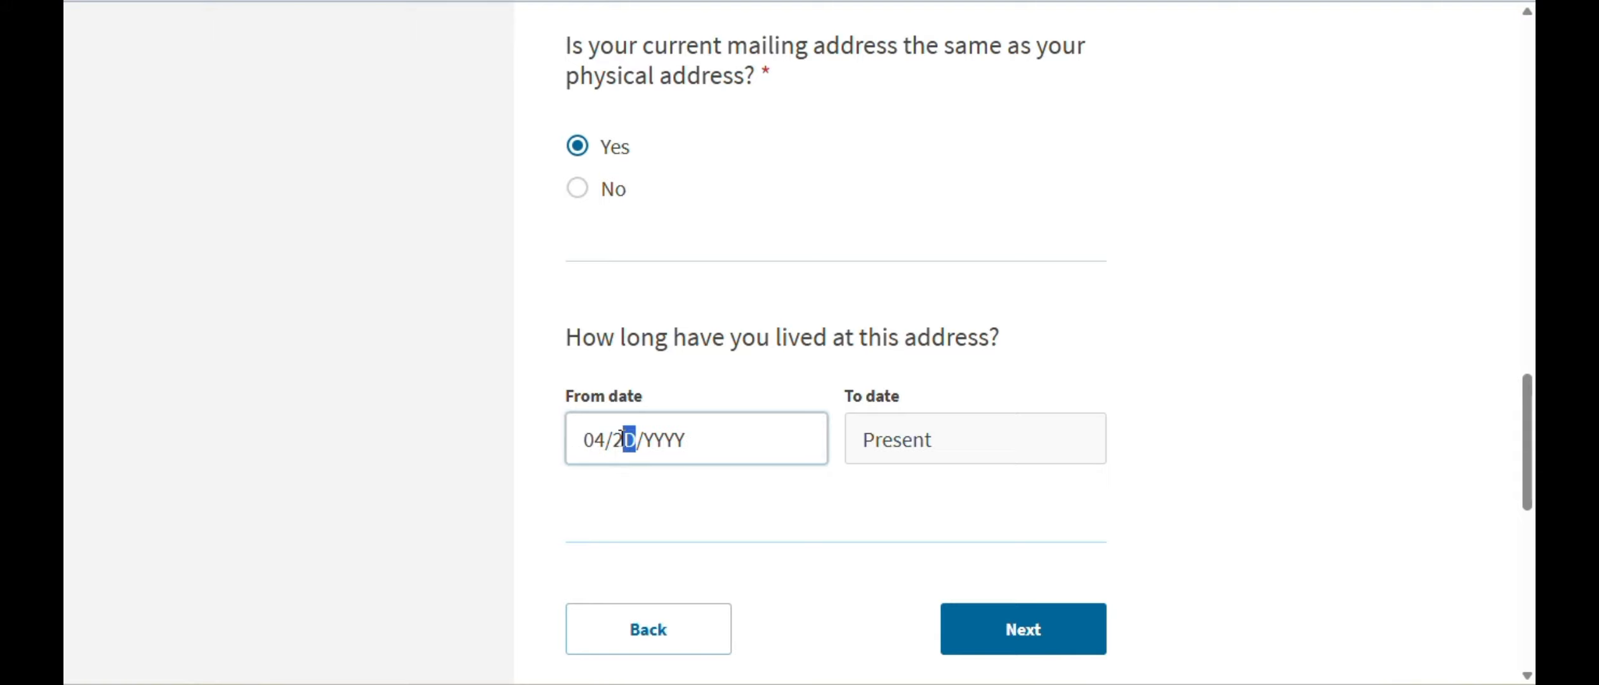
type("025")
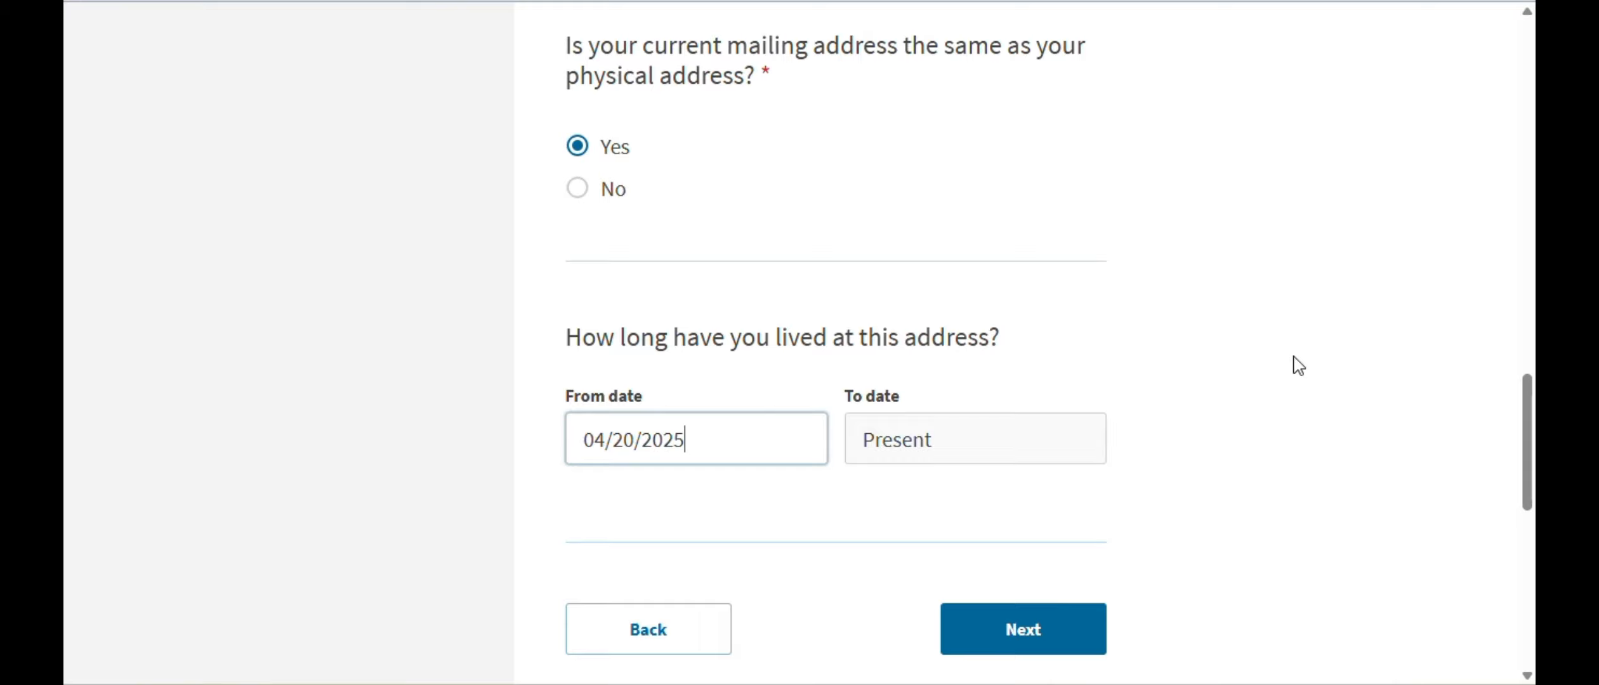
- Enter date of birth 01/01/2001 and city of birth Delhi
left_click(1031, 633)
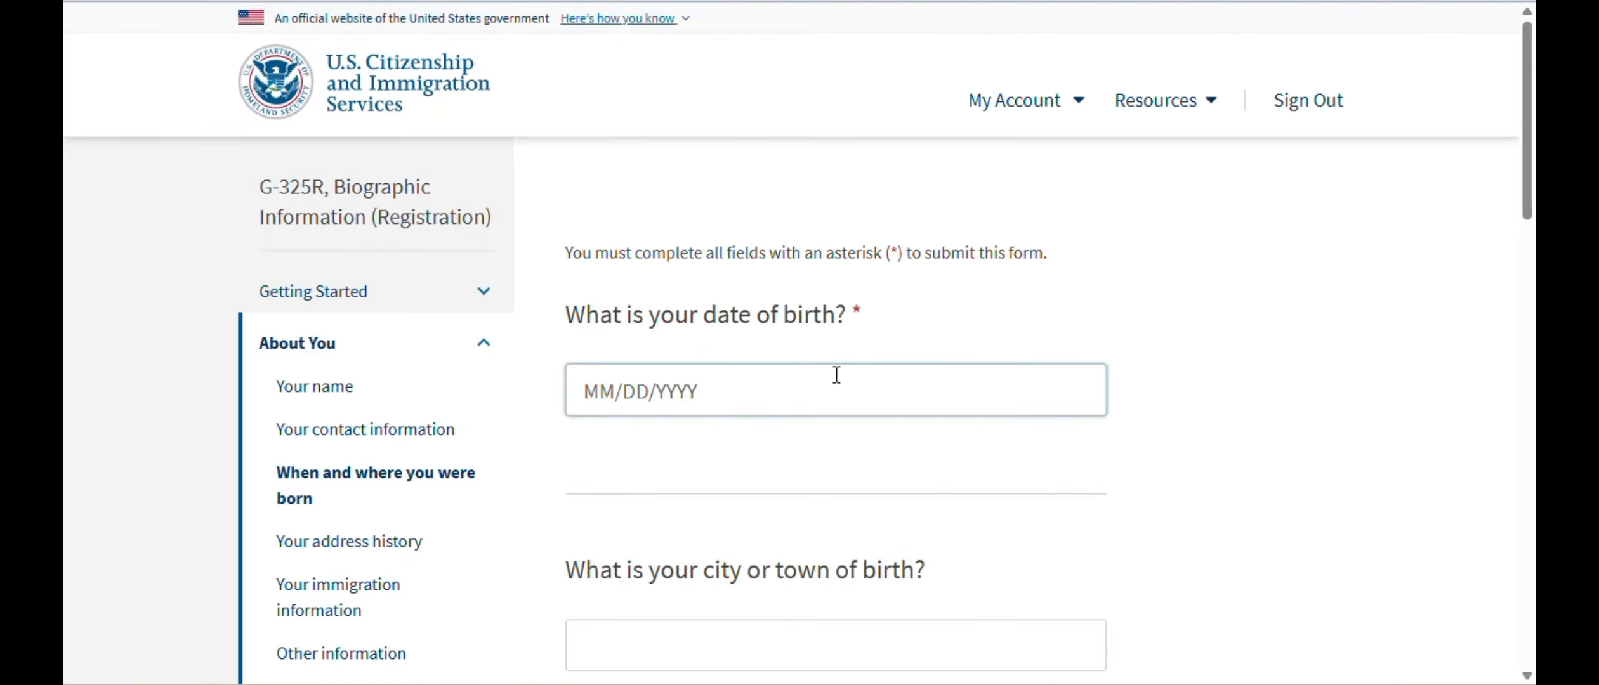
left_click(662, 406)
type("01/01/20")
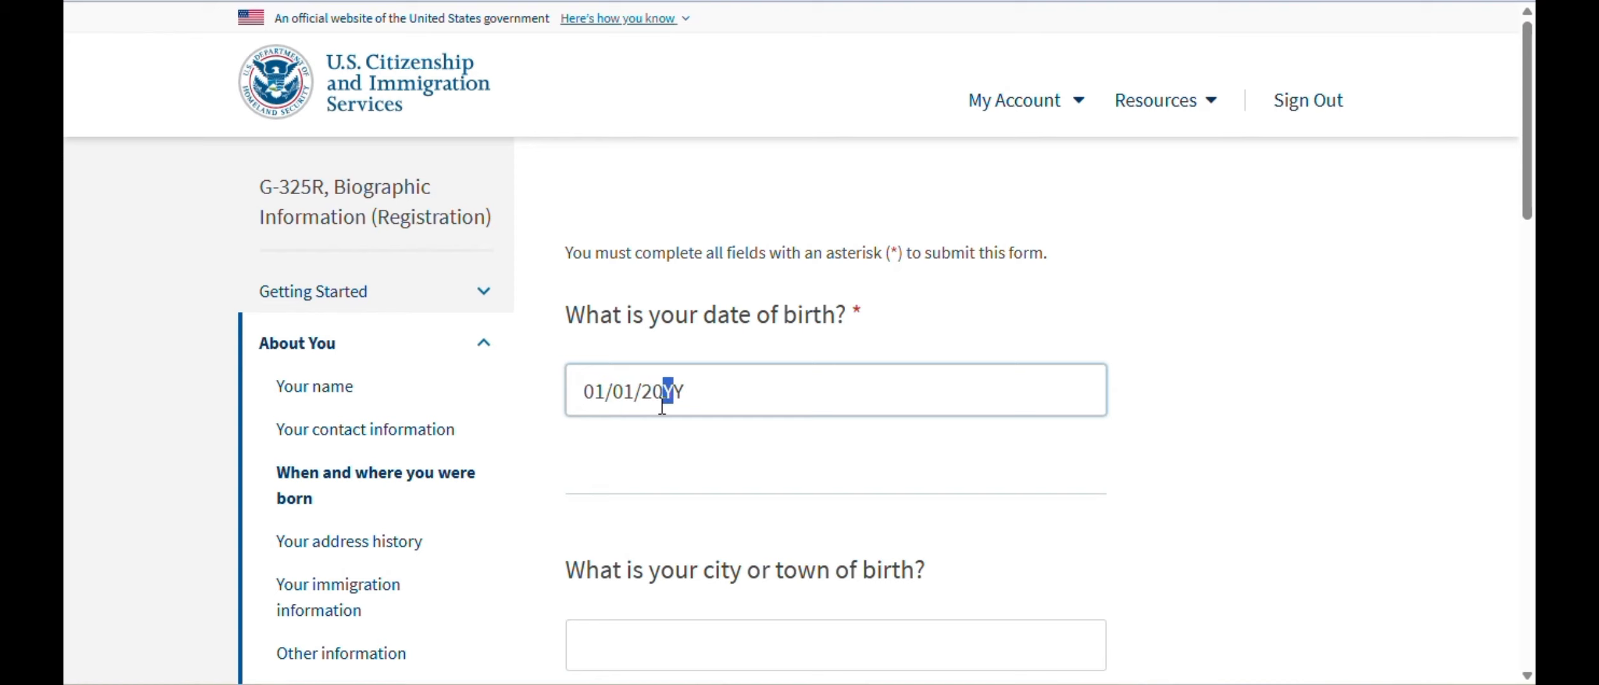
type("01")
scroll(933, 336, "down", 2)
left_click(739, 556)
type("Delhi")
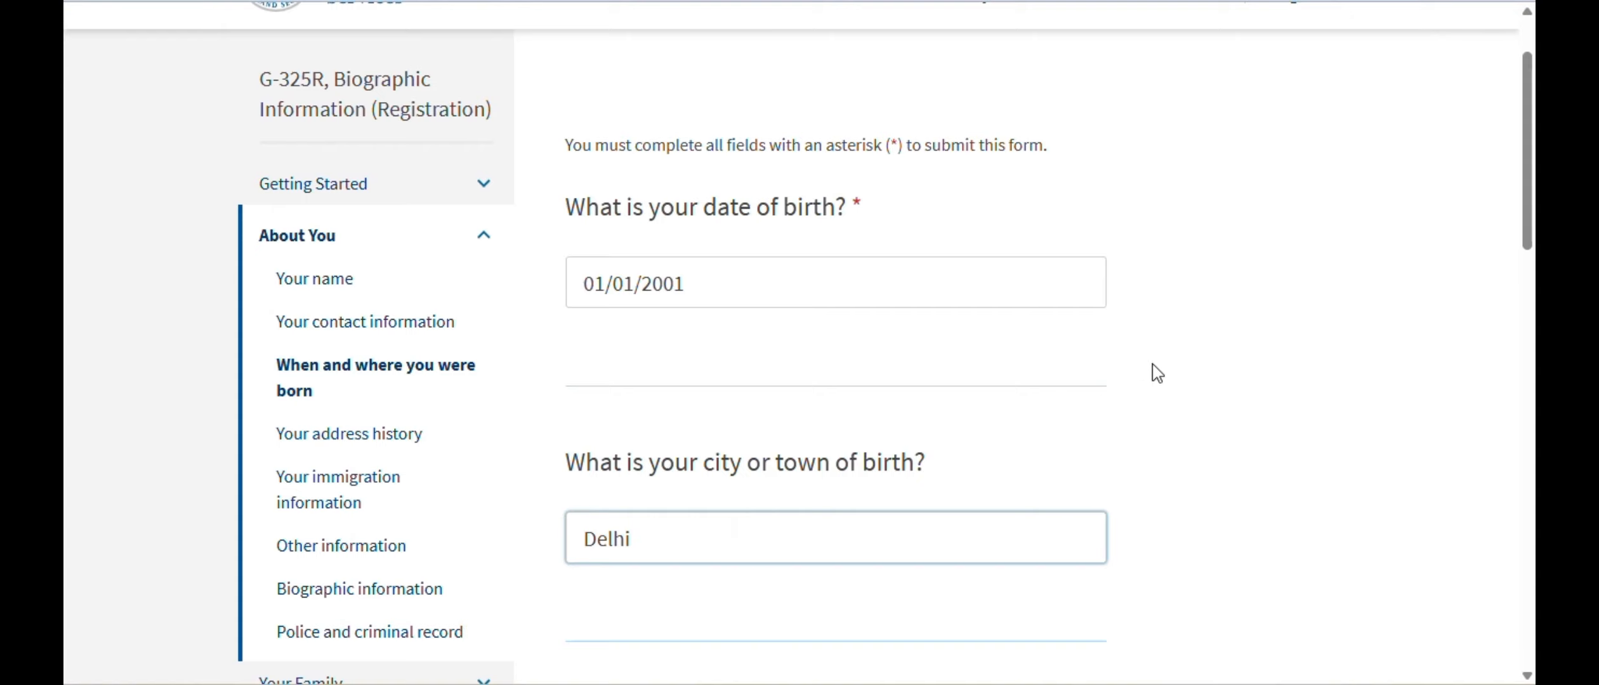
- Set country of birth to India and citizenship to Canada, then go to address history
scroll(1253, 371, "down", 2)
scroll(1253, 374, "down", 4)
left_click(734, 476)
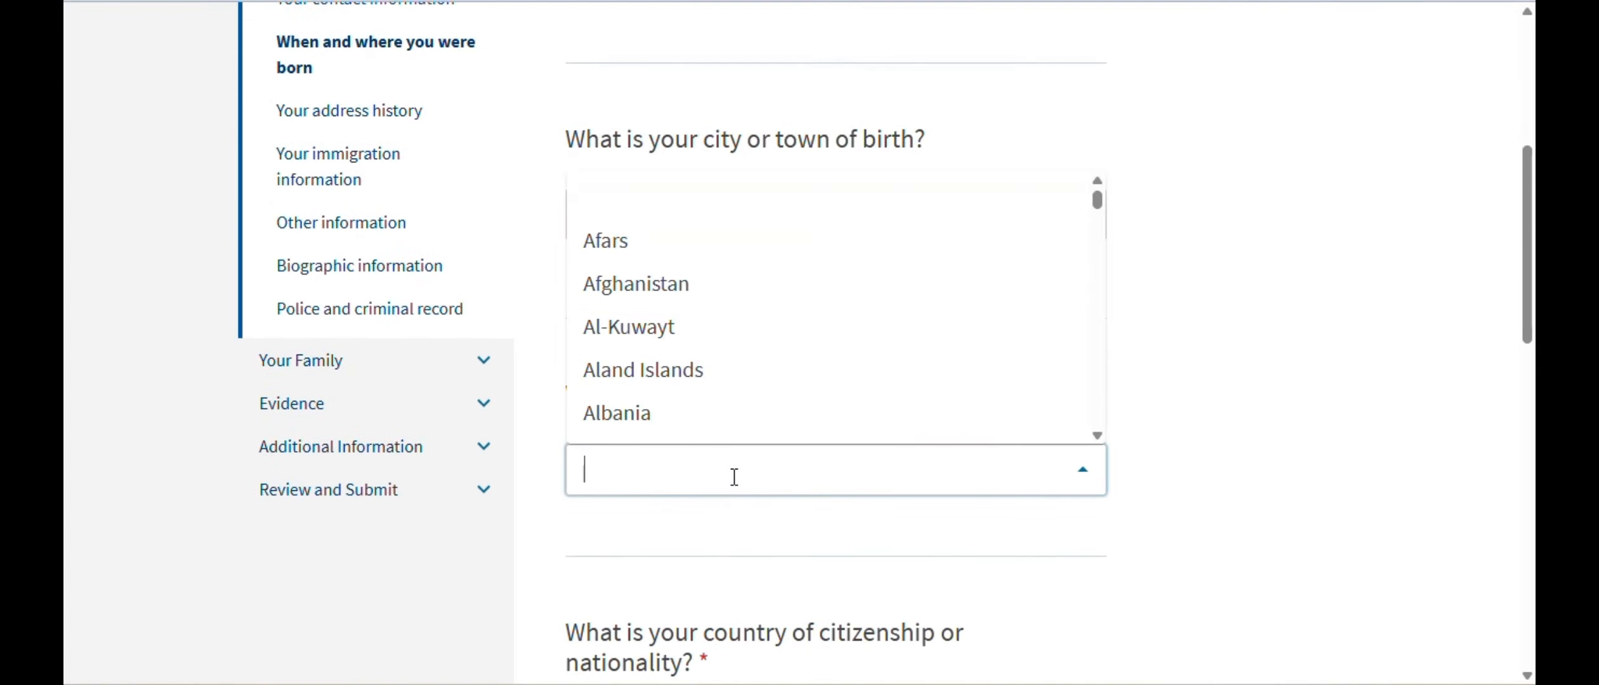
type("India")
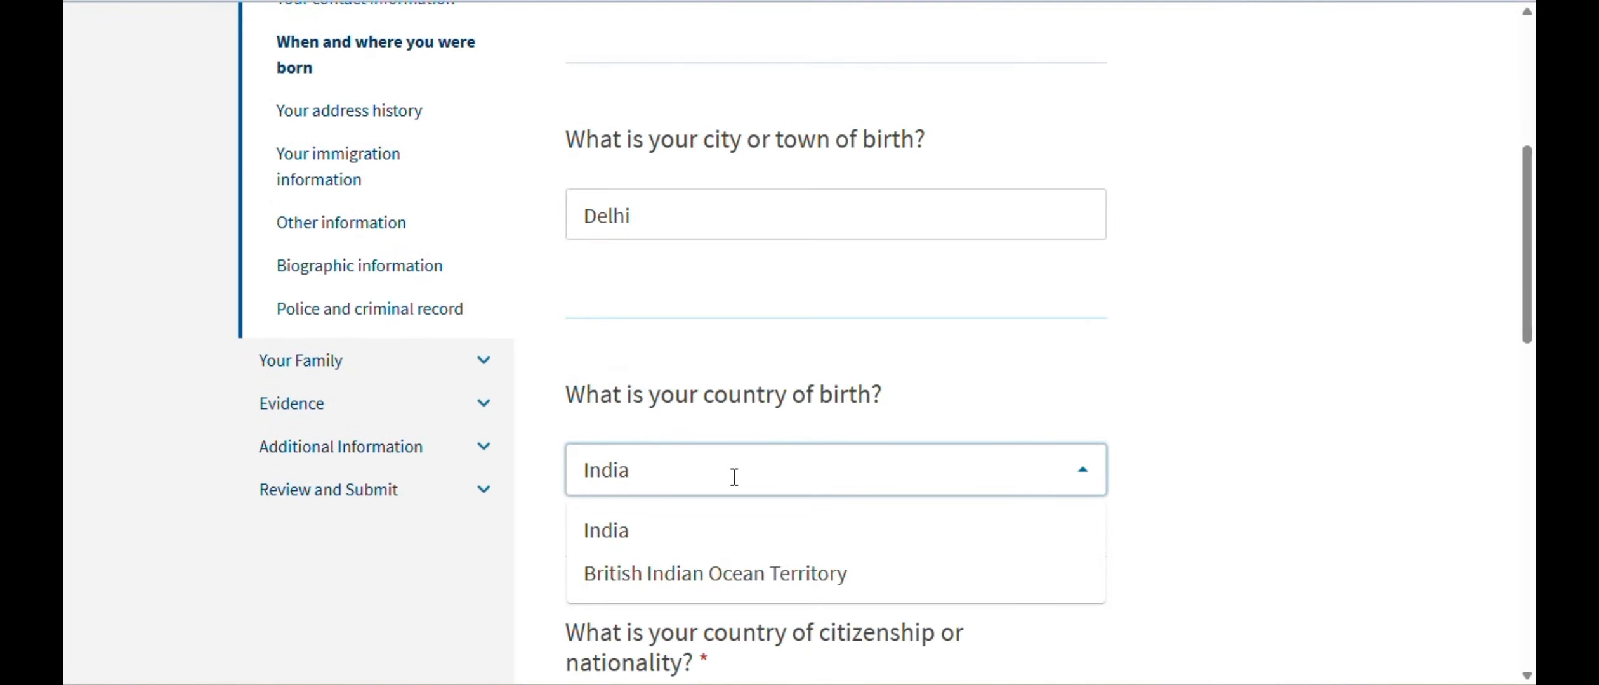
key("Return")
scroll(952, 457, "down", 4)
left_click(707, 578)
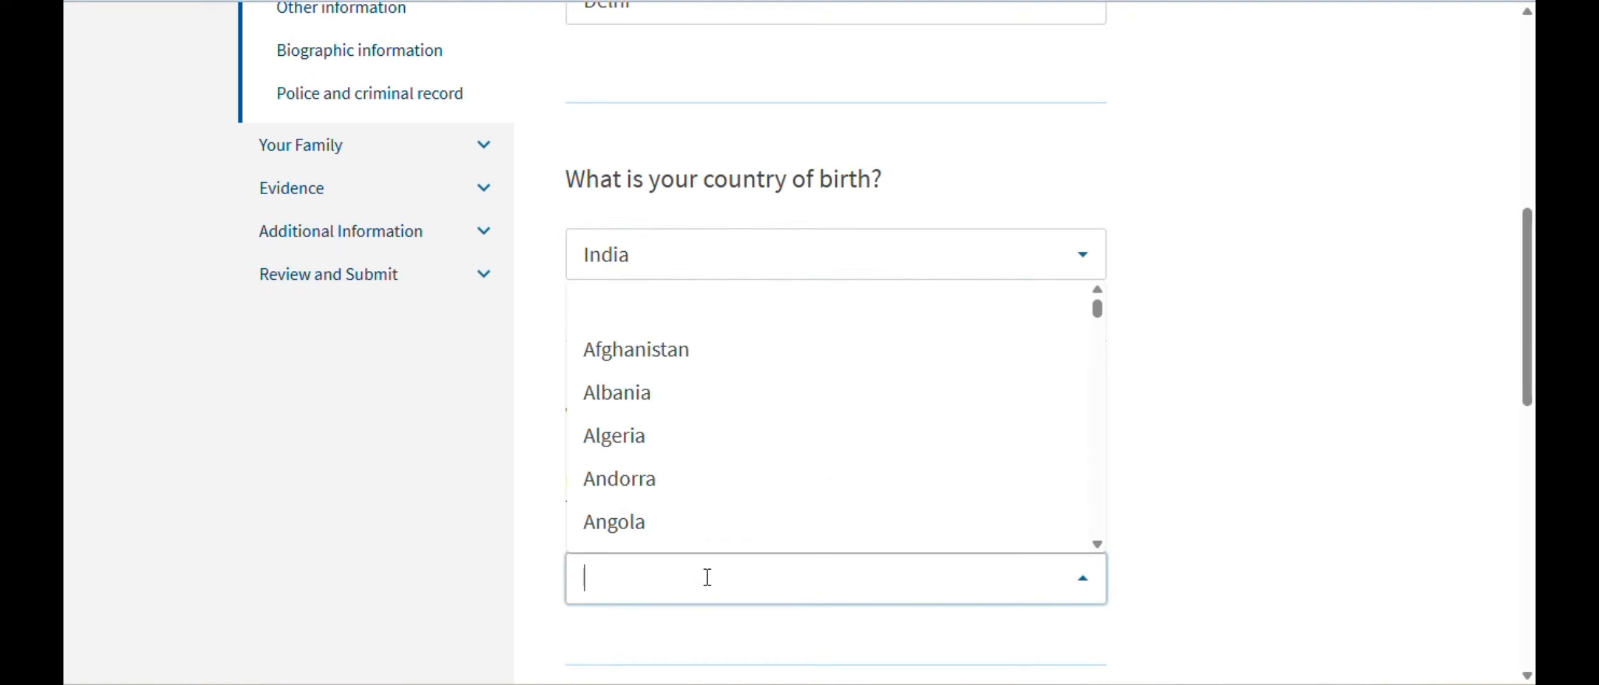
type("Canada")
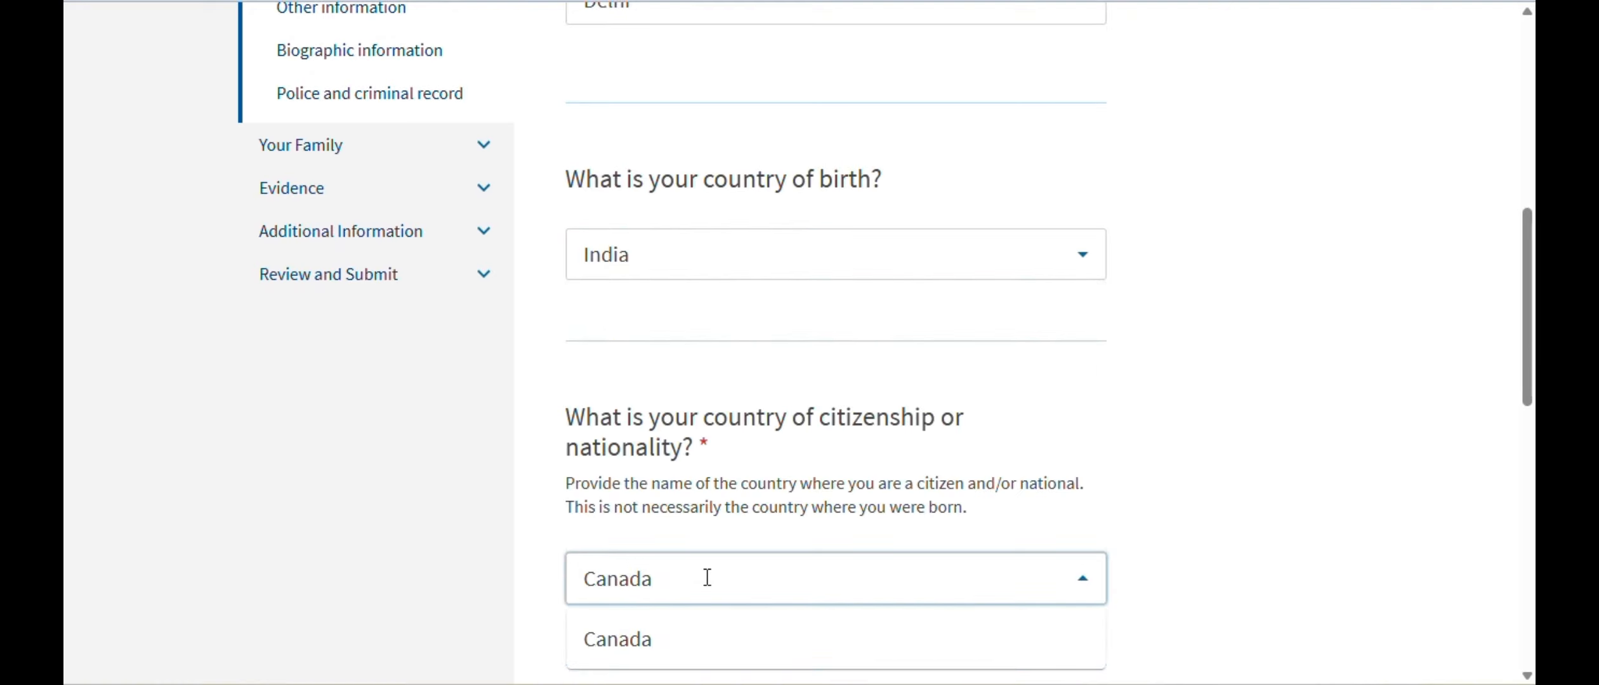
left_click(664, 642)
scroll(1250, 354, "down", 6)
left_click(1035, 423)
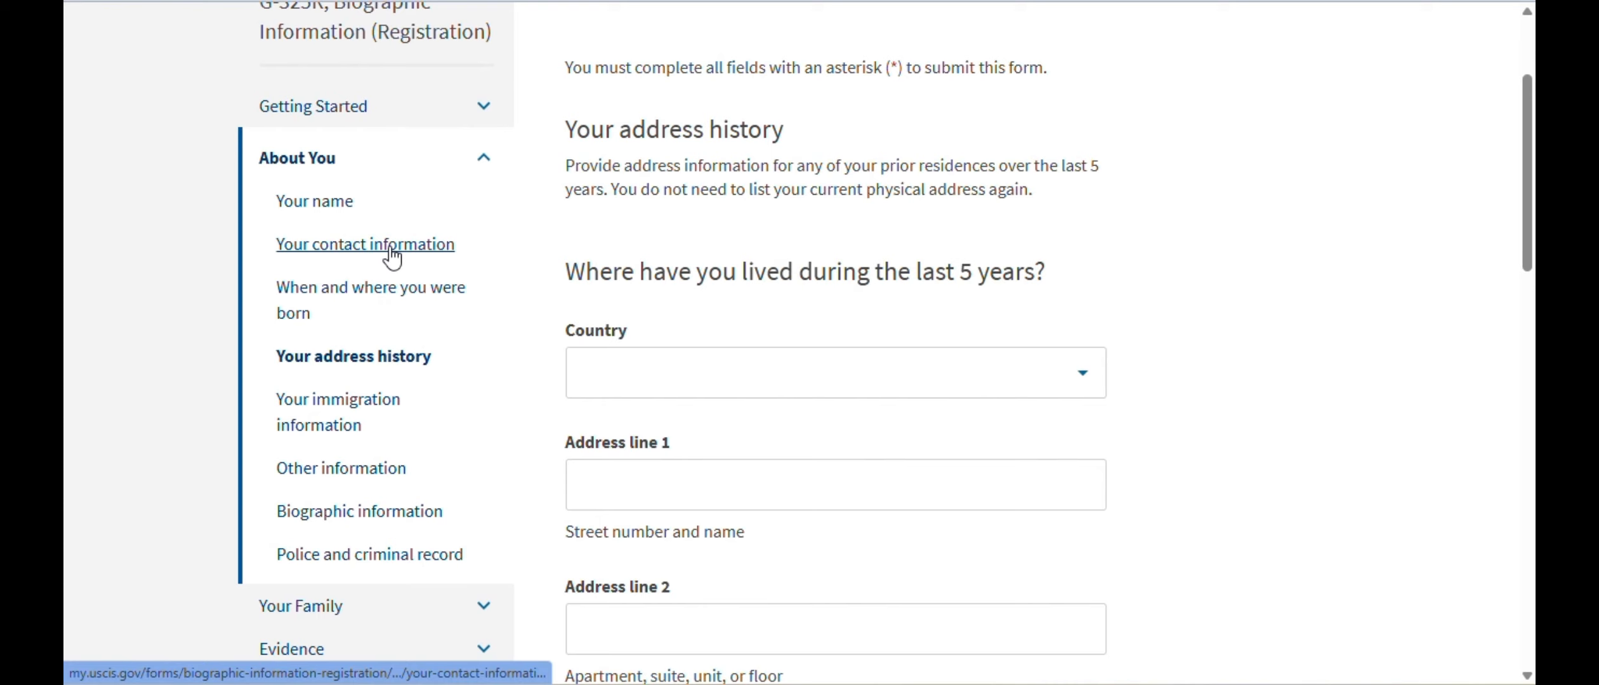
- Cancel the blank prior address entry and continue to the last-arrival questions
scroll(1149, 332, "down", 3)
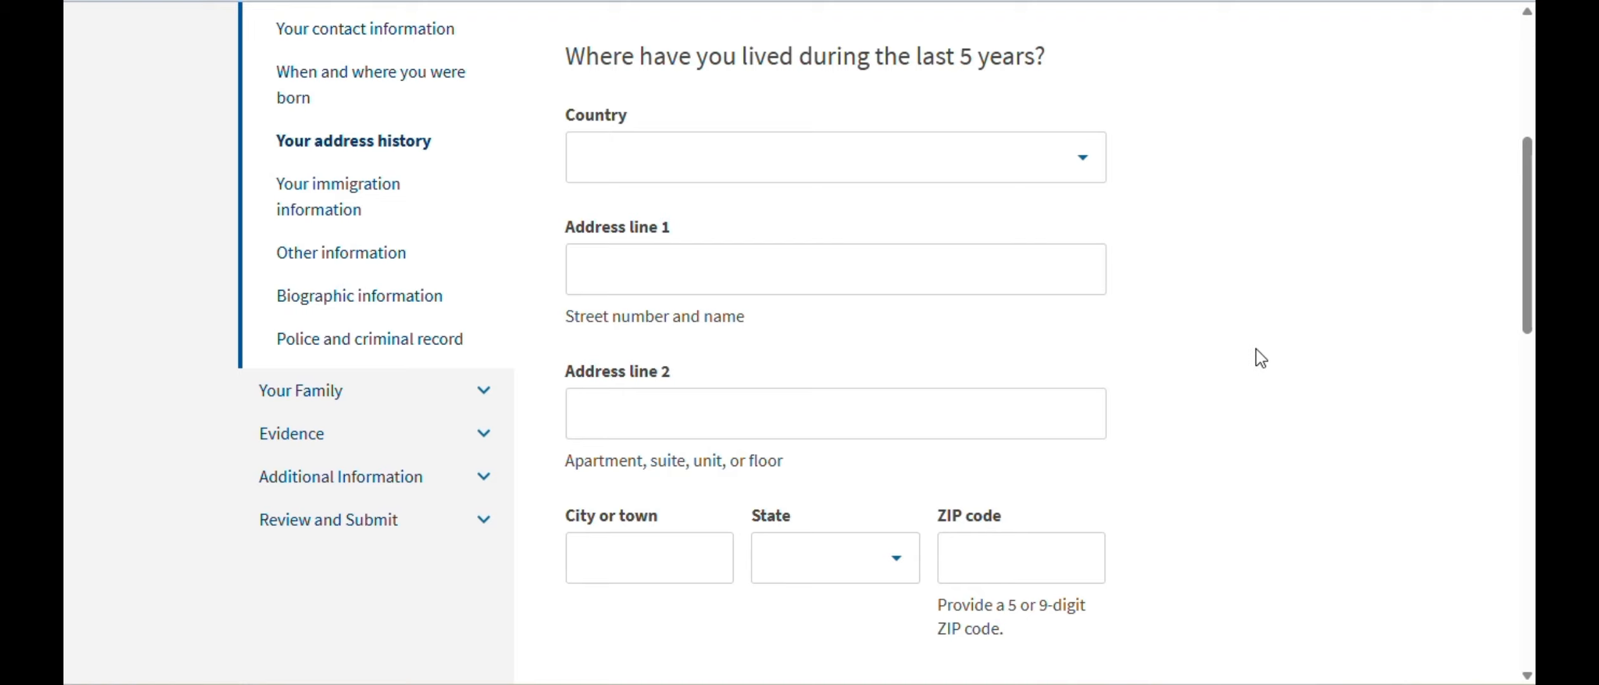
scroll(1362, 400, "up", 3)
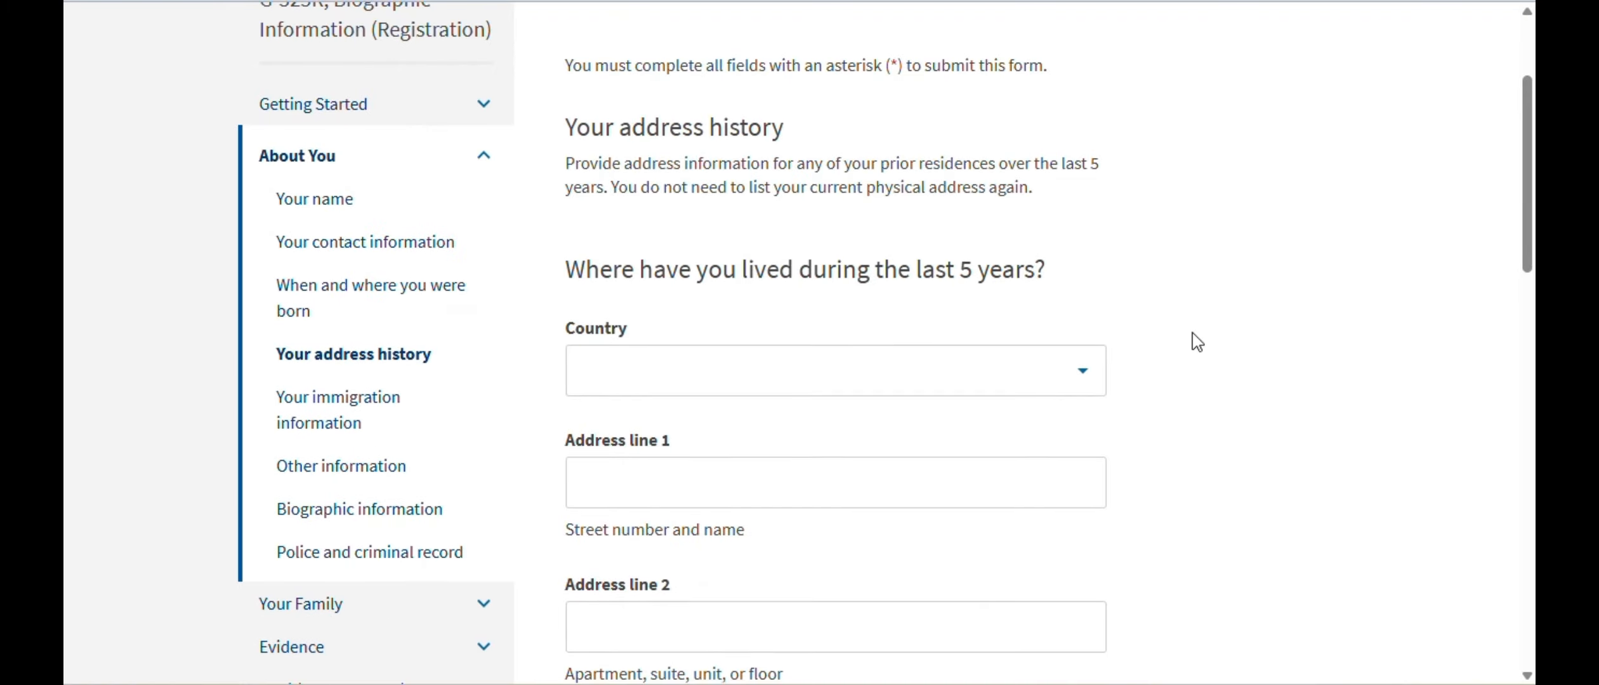
scroll(1180, 339, "down", 10)
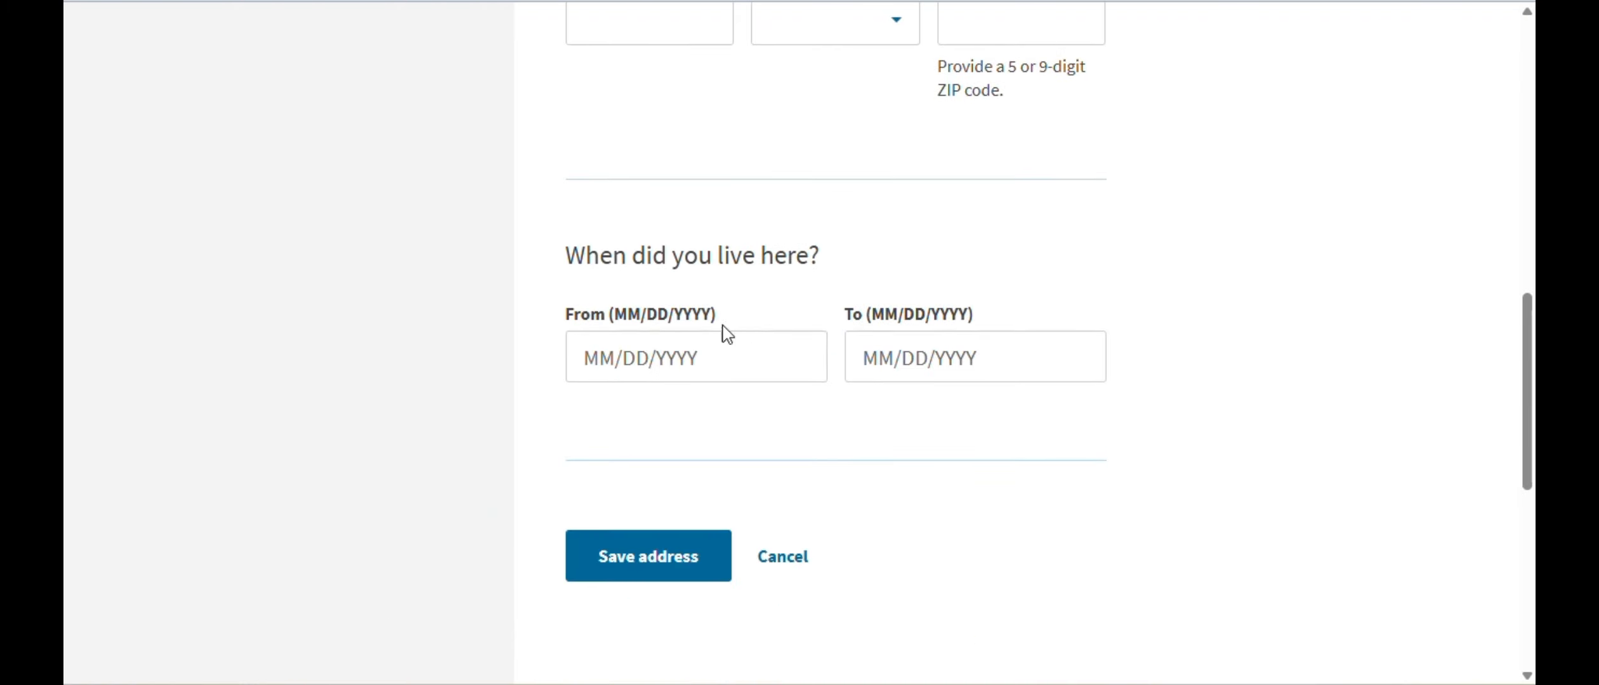
left_click(788, 559)
left_click(1031, 530)
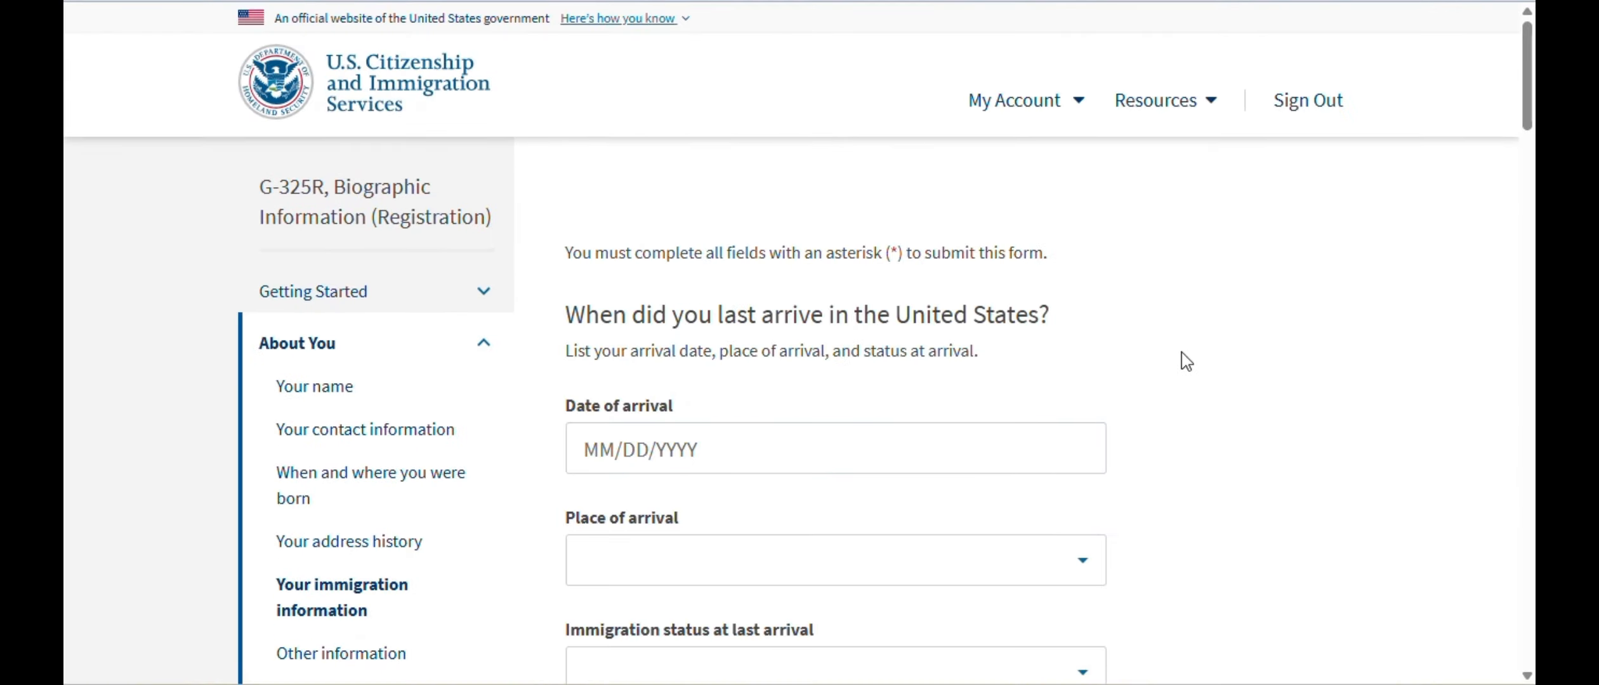
- Enter arrival date 04/20/2025 with DETROIT, MI as the place of arrival
scroll(1184, 359, "down", 1)
left_click(825, 358)
left_click(731, 340)
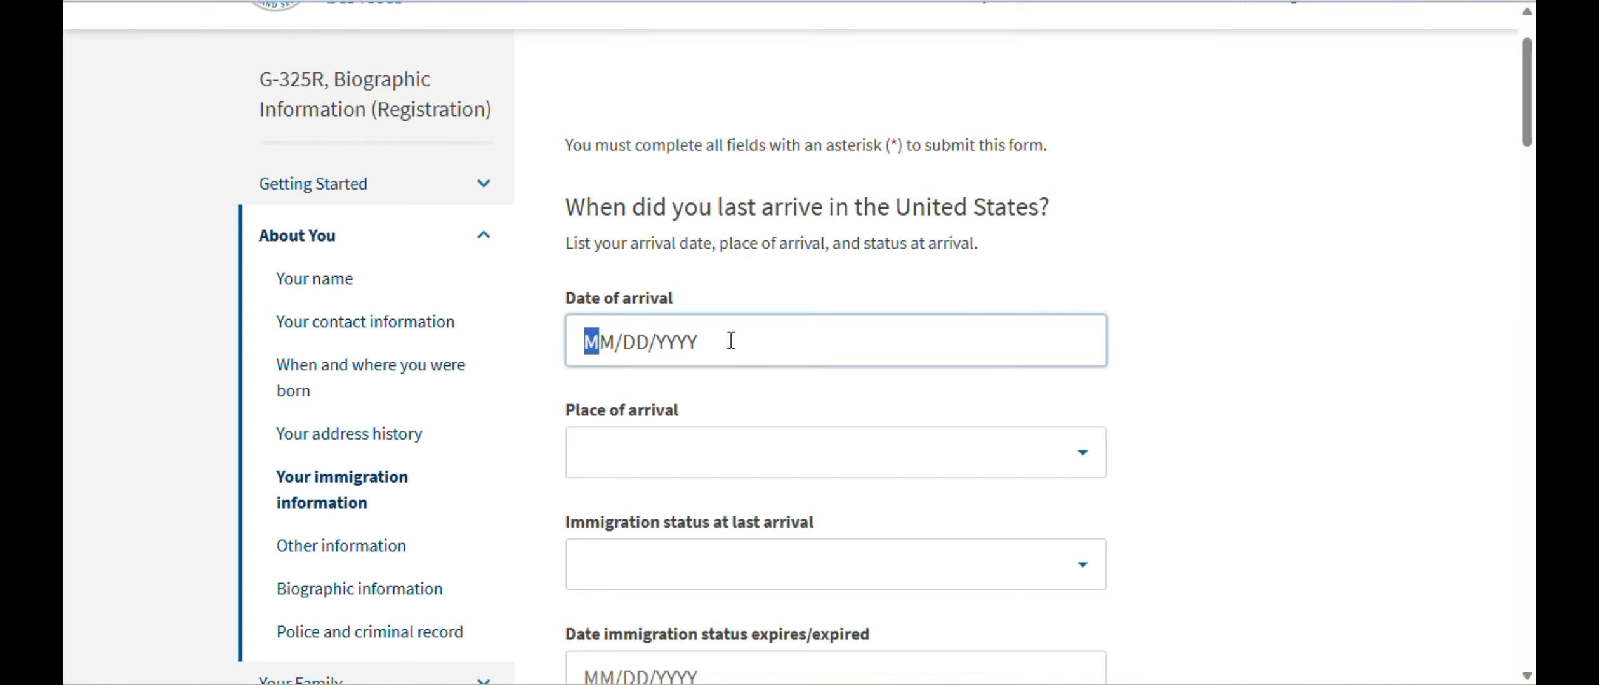
type("04/")
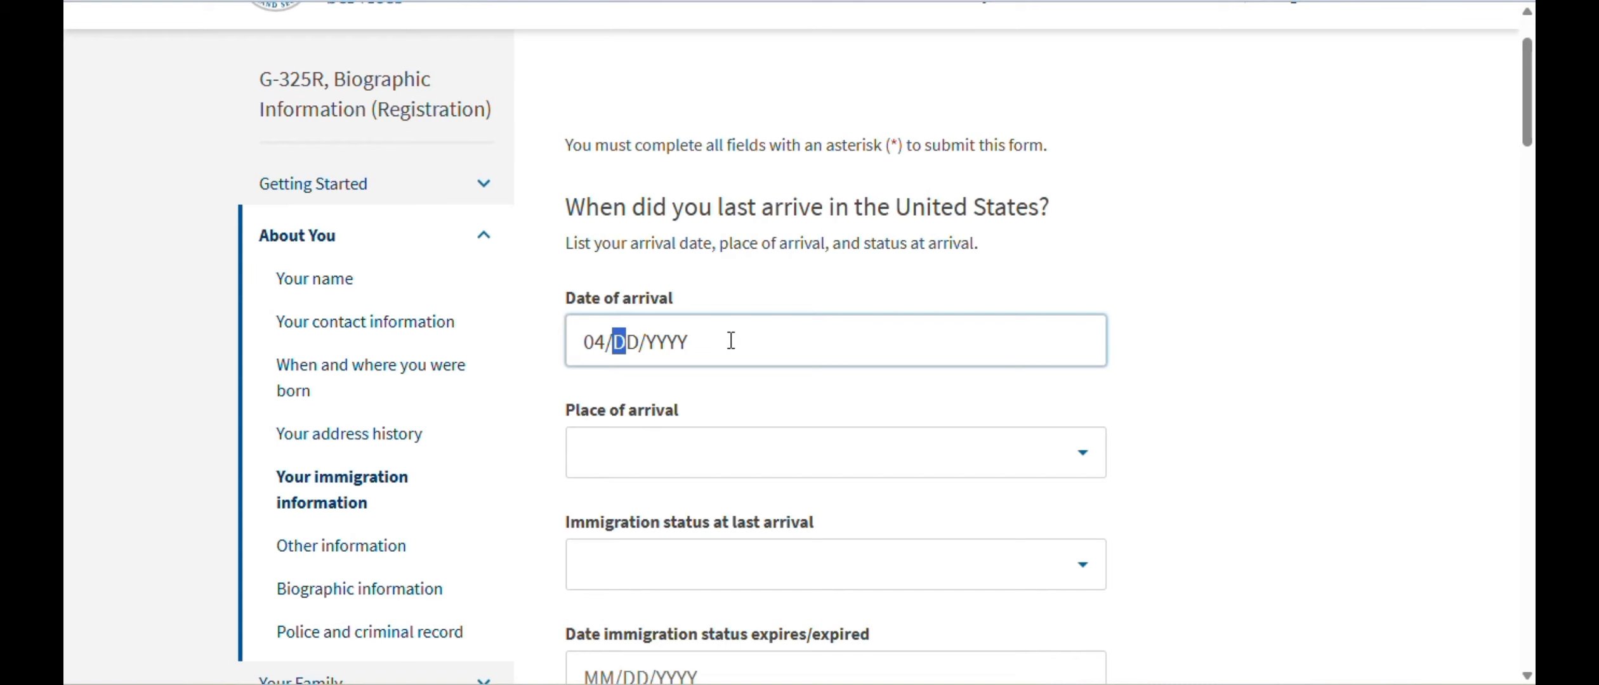
type("20/2025")
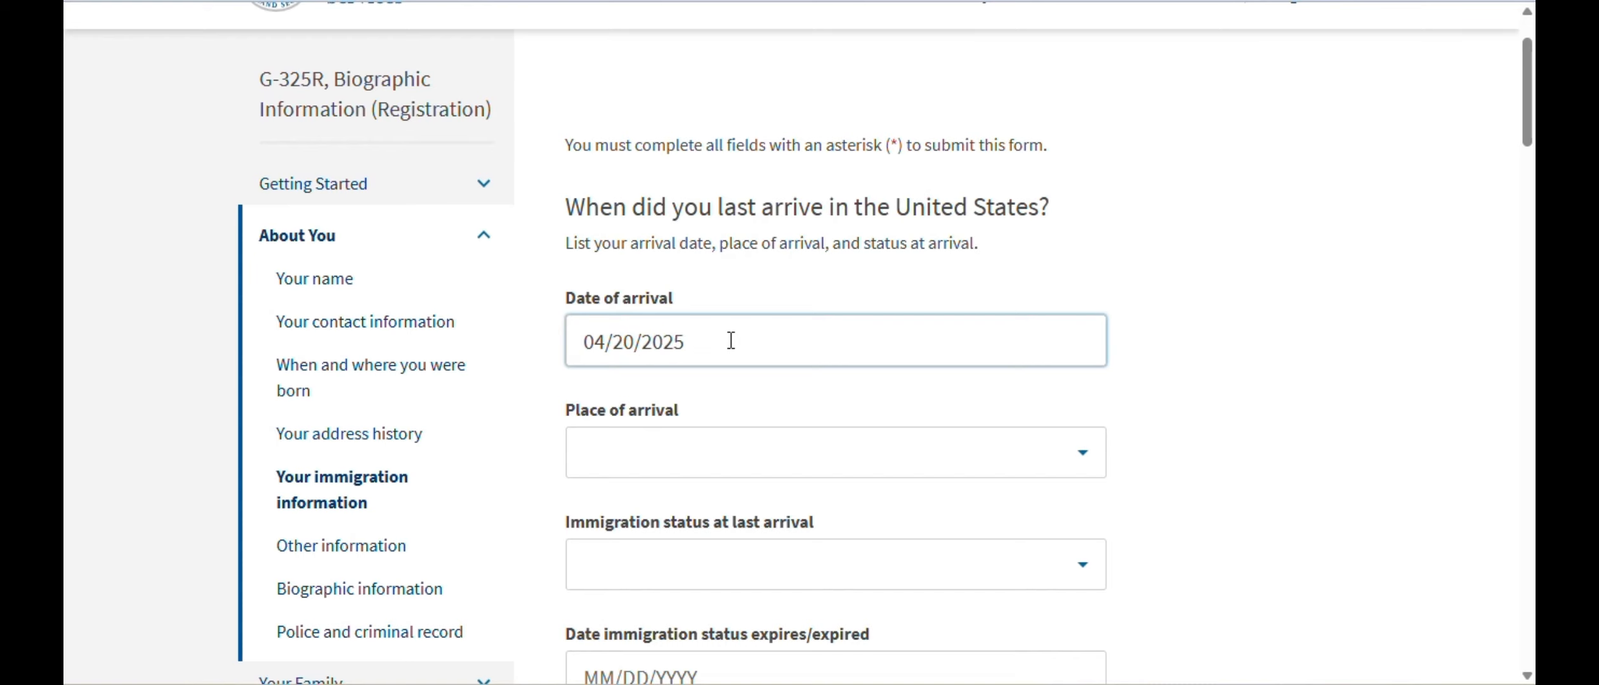
scroll(731, 340, "down", 2)
left_click(898, 333)
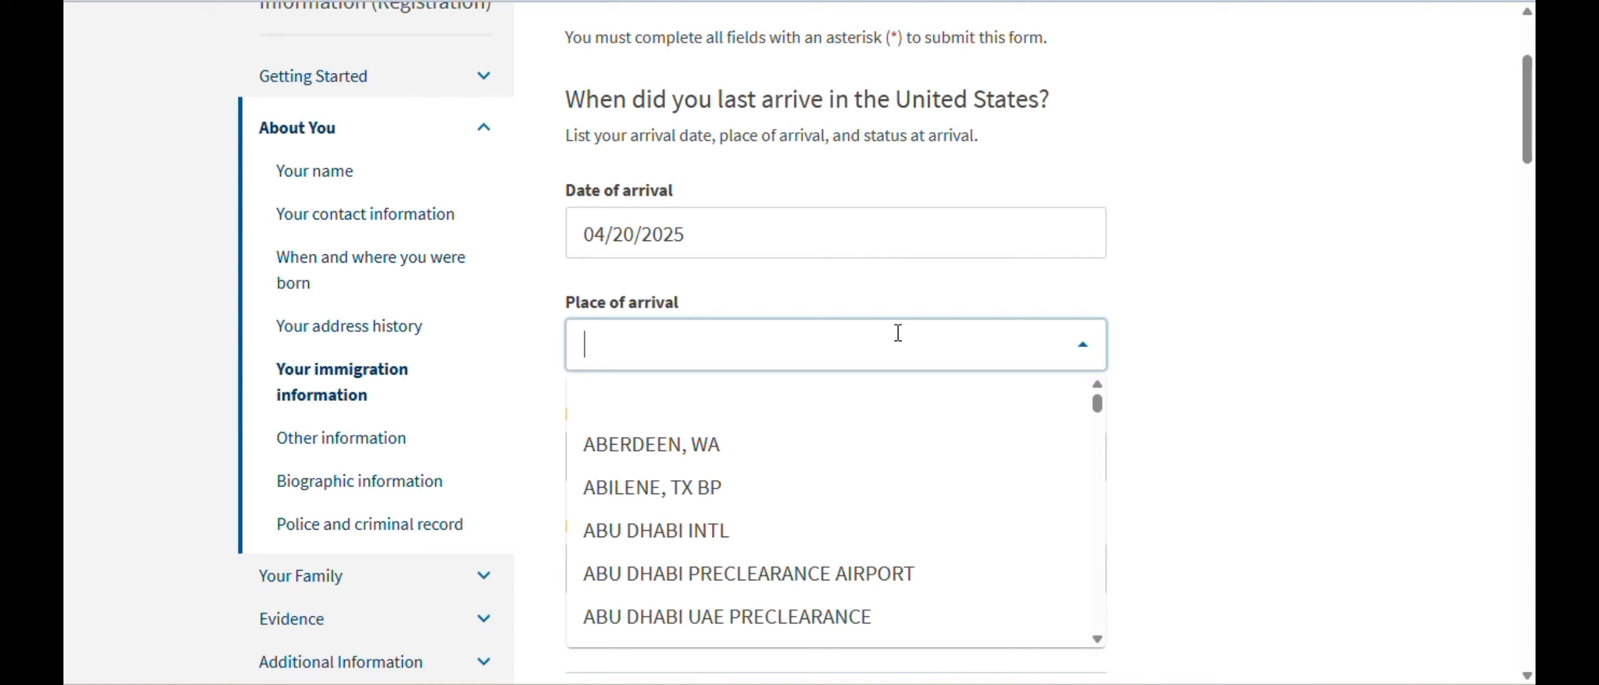
type("New")
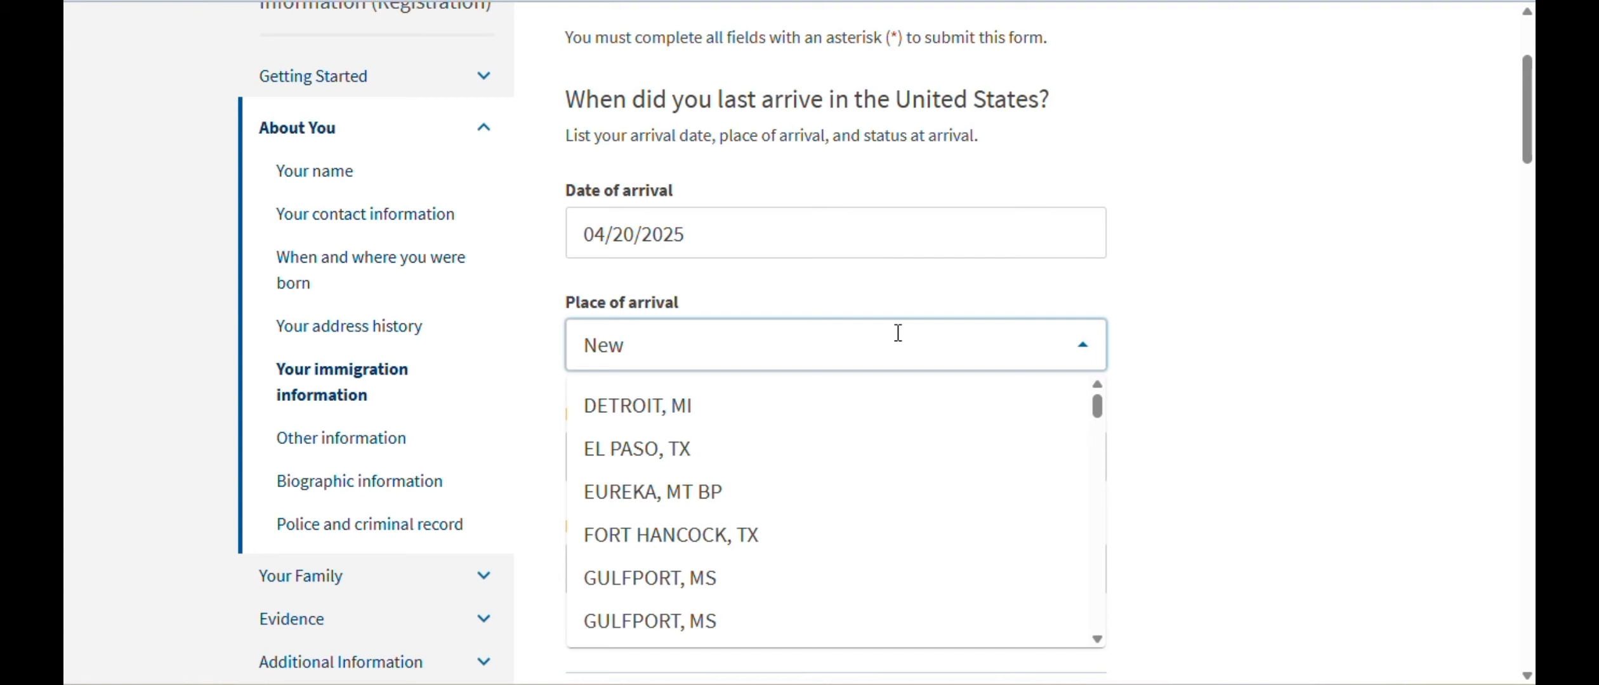
left_click(682, 415)
- Set the status to EWI - Entry Without Inspection and indicate there is no I-94 number
scroll(1167, 378, "down", 2)
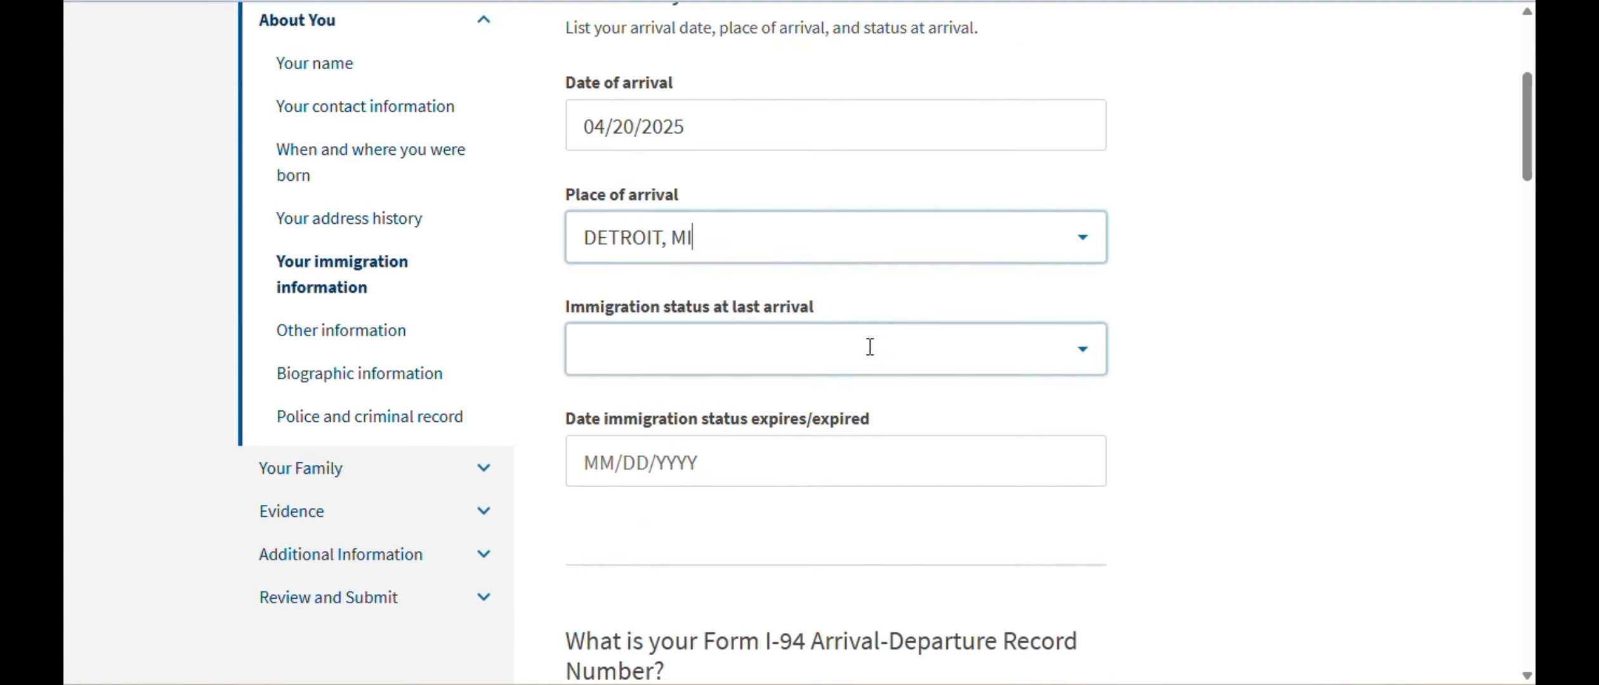
left_click(1082, 349)
left_click(749, 459)
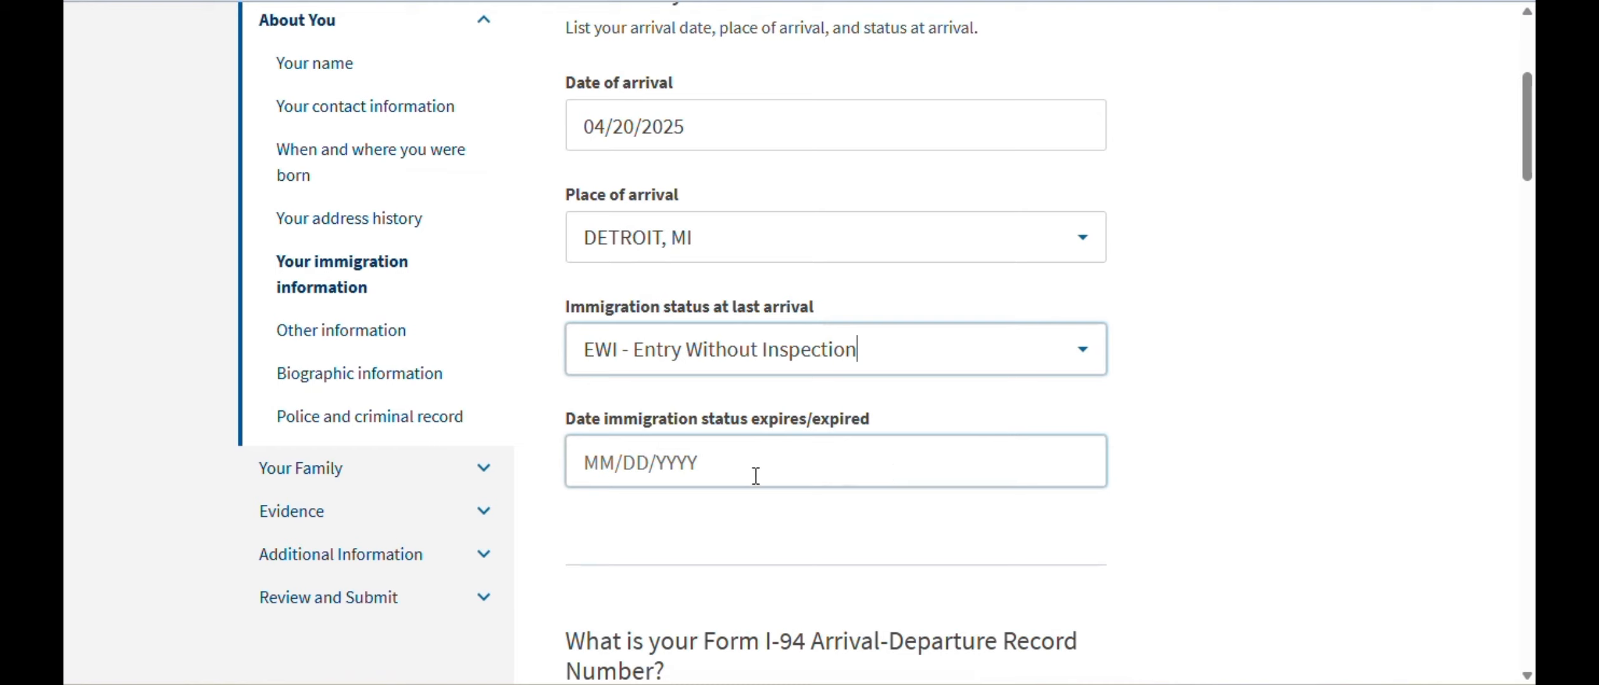
scroll(1303, 389, "down", 2)
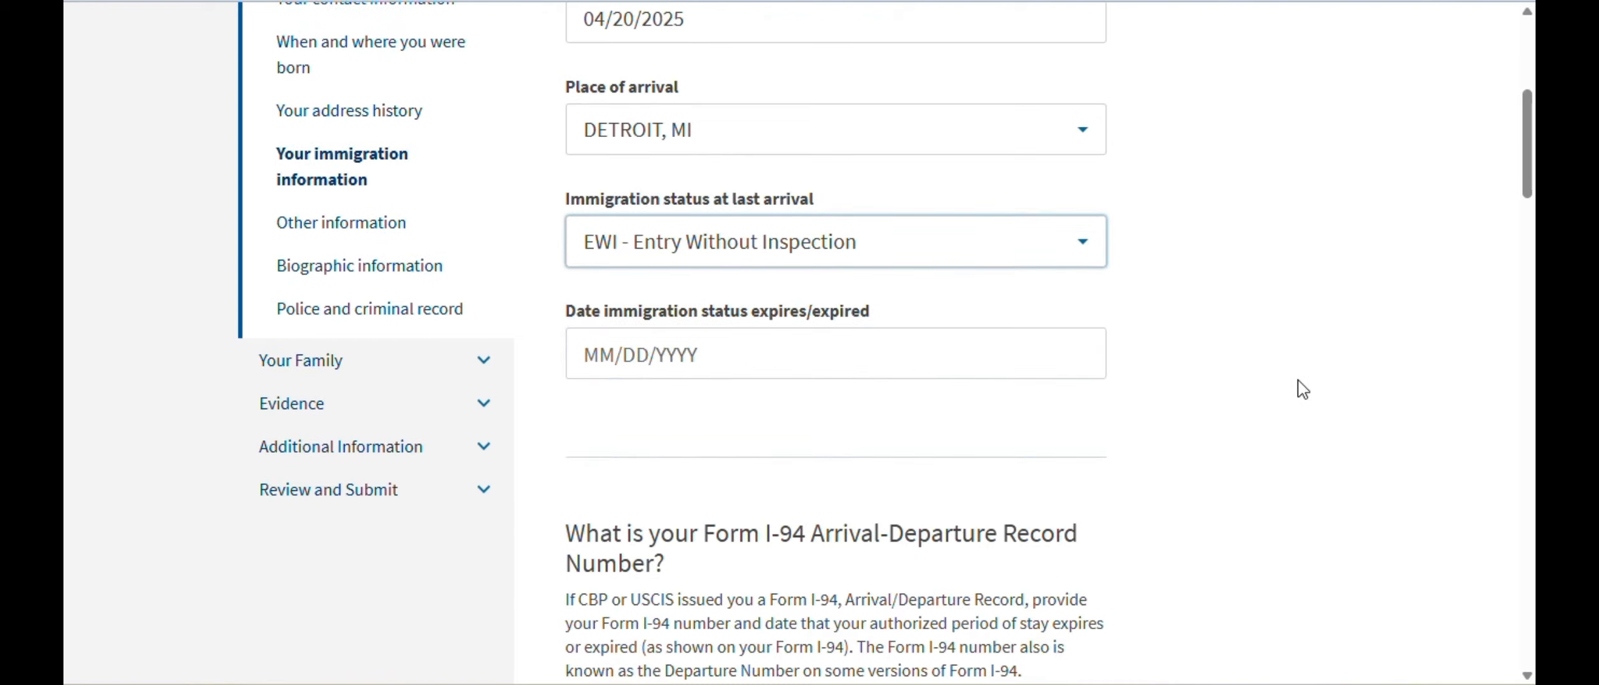
scroll(942, 214, "down", 5)
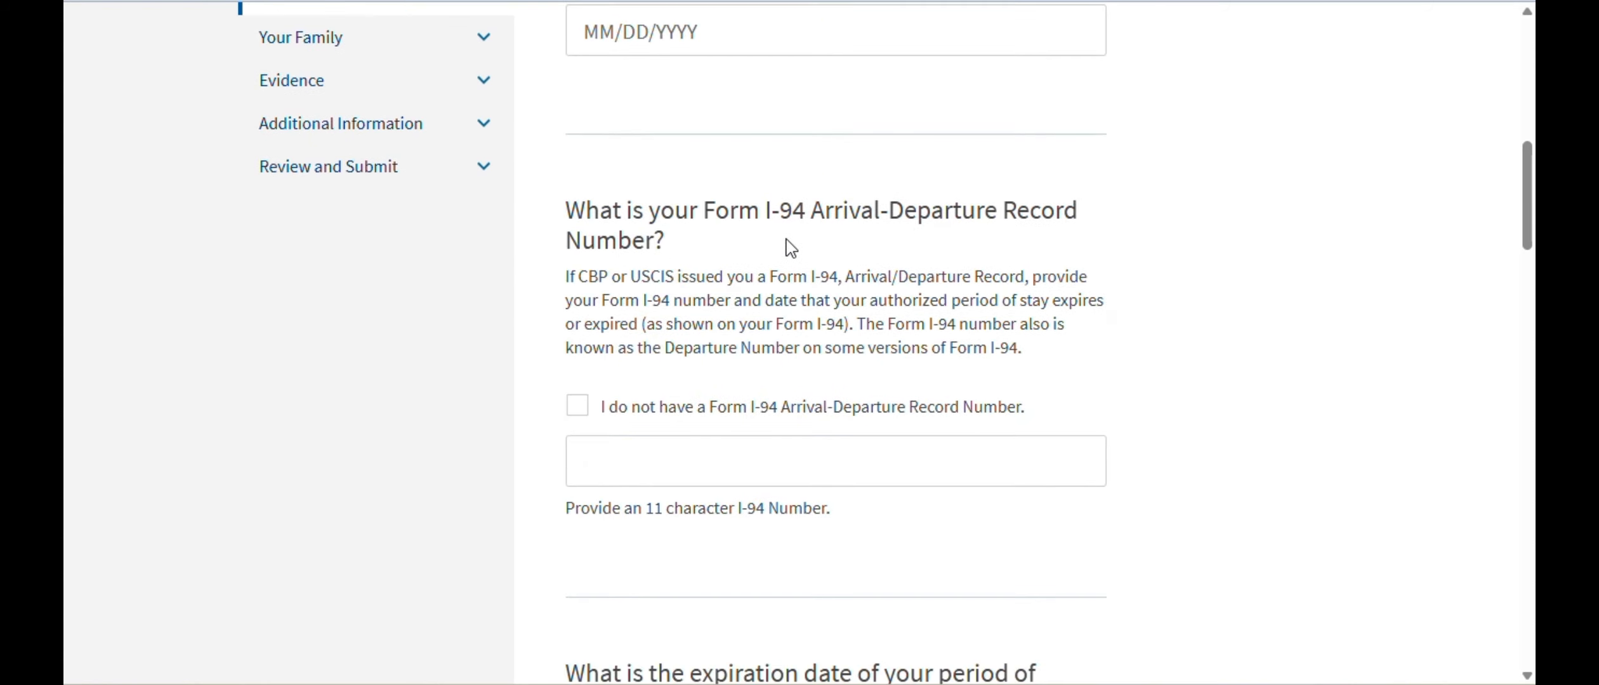
scroll(1175, 367, "down", 1)
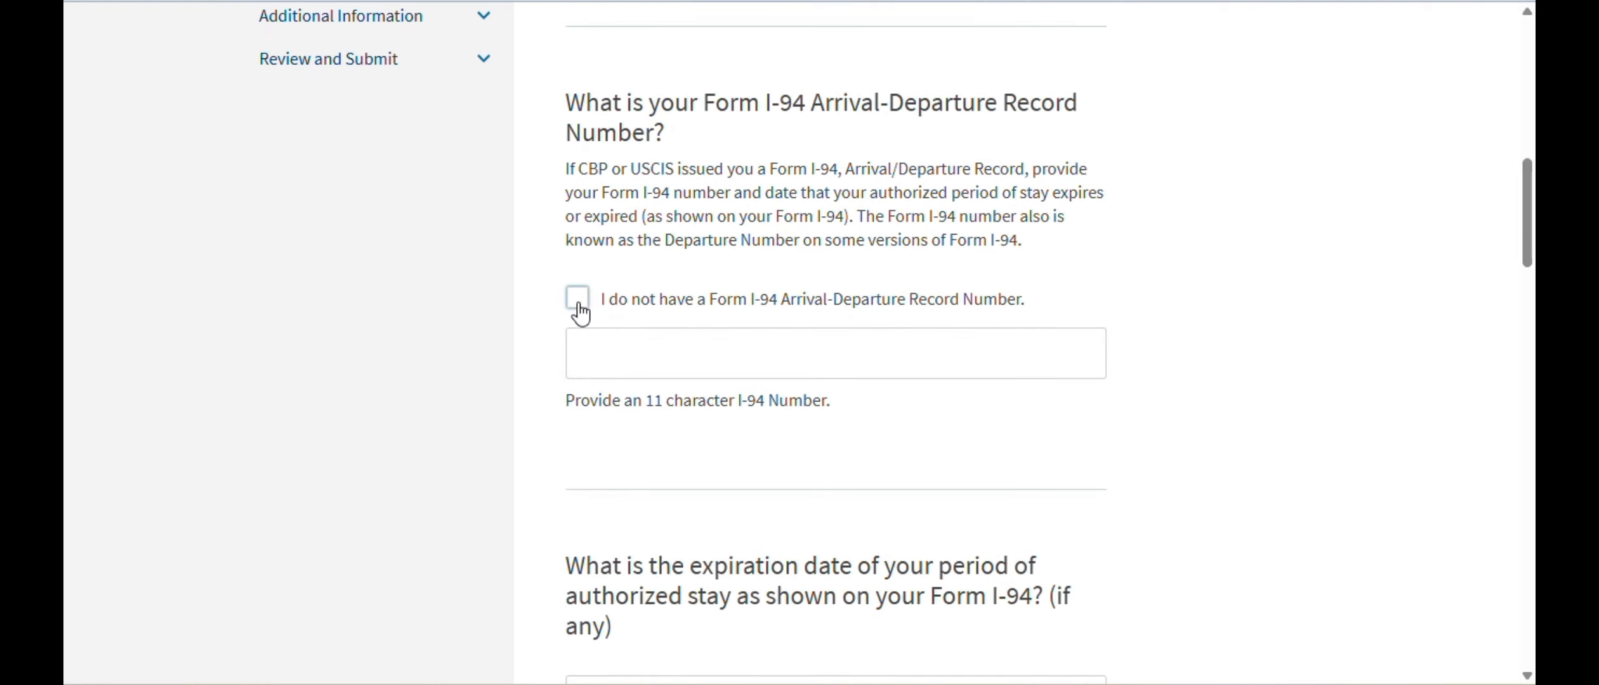
left_click(578, 298)
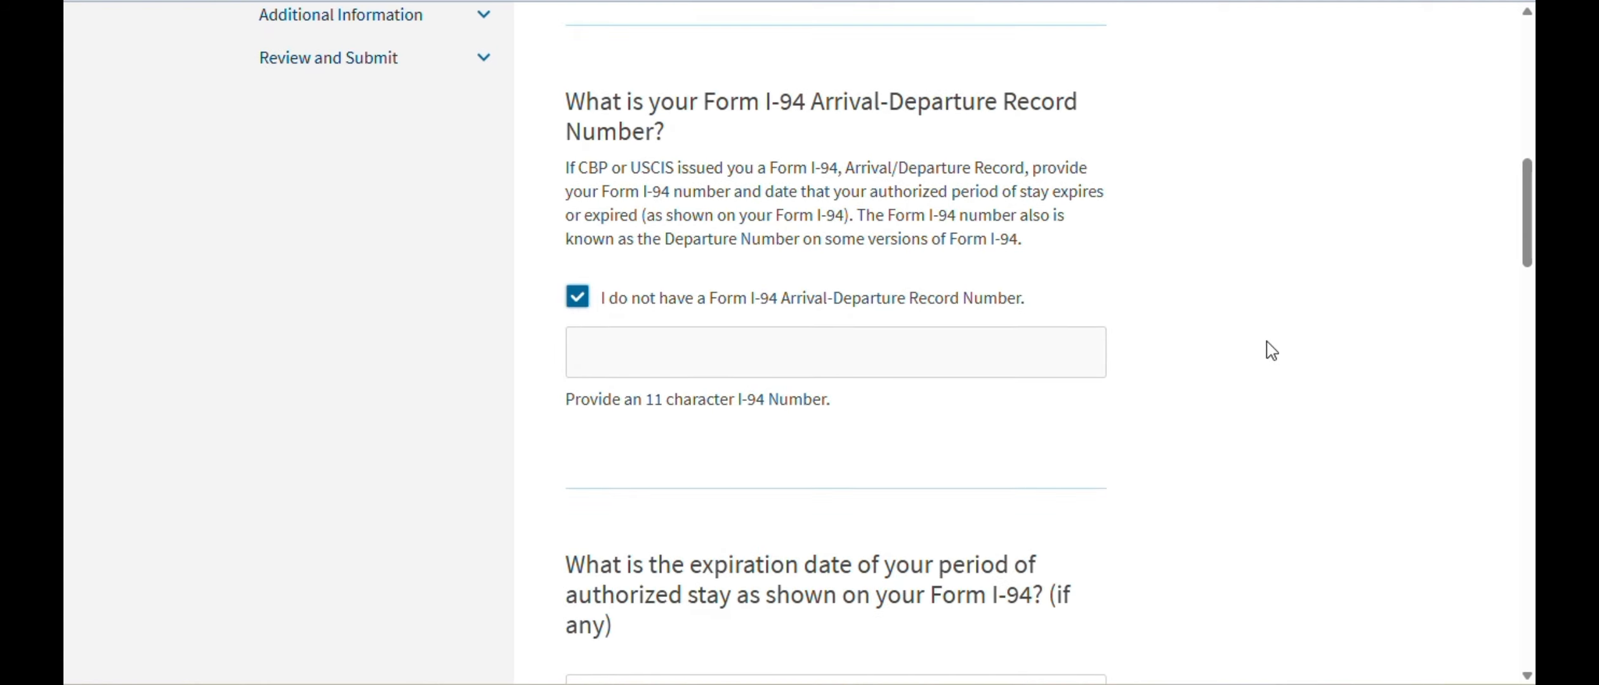
- Answer activities since entry 'Meeting with family and friends' and intended activities 'Spending time with family and friends'
scroll(1270, 350, "down", 3)
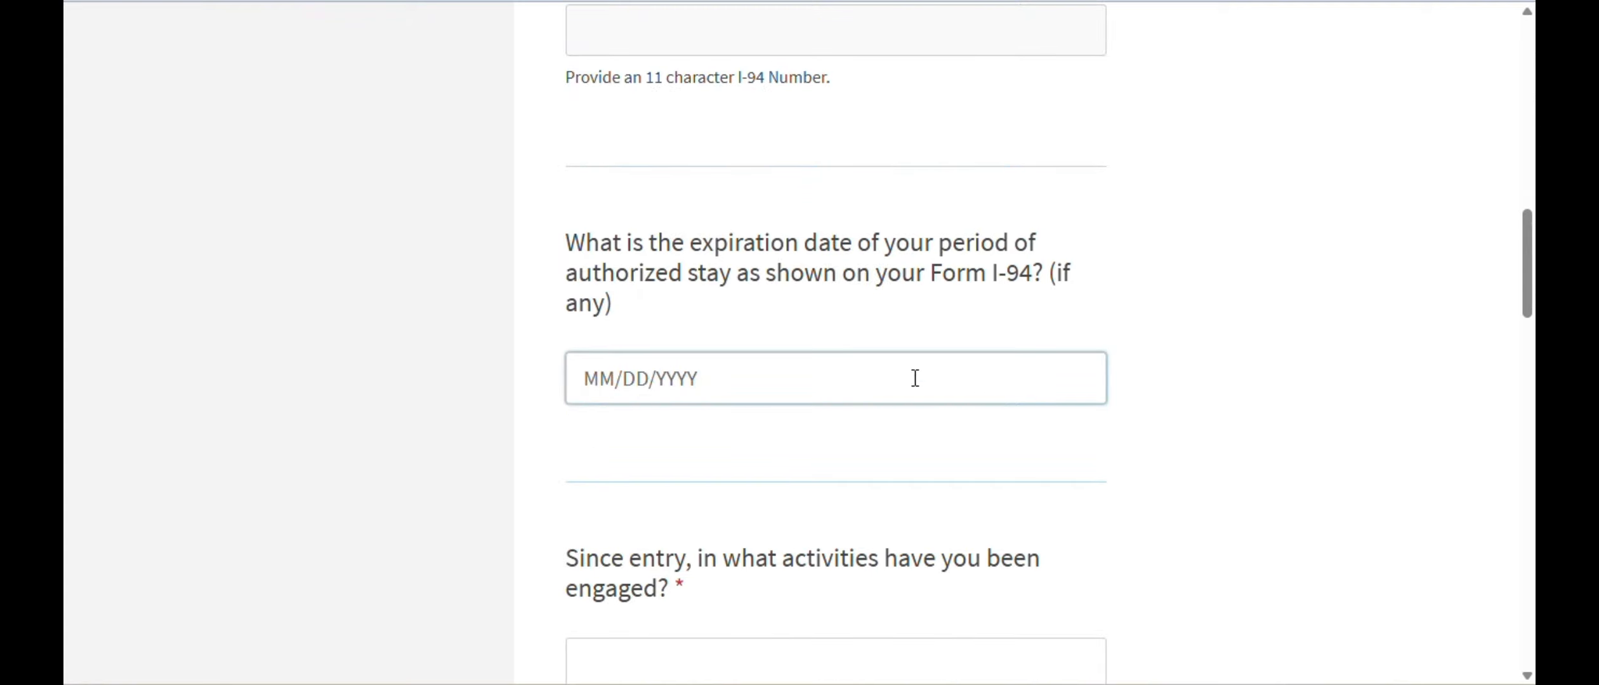
scroll(1296, 356, "down", 3)
left_click(732, 380)
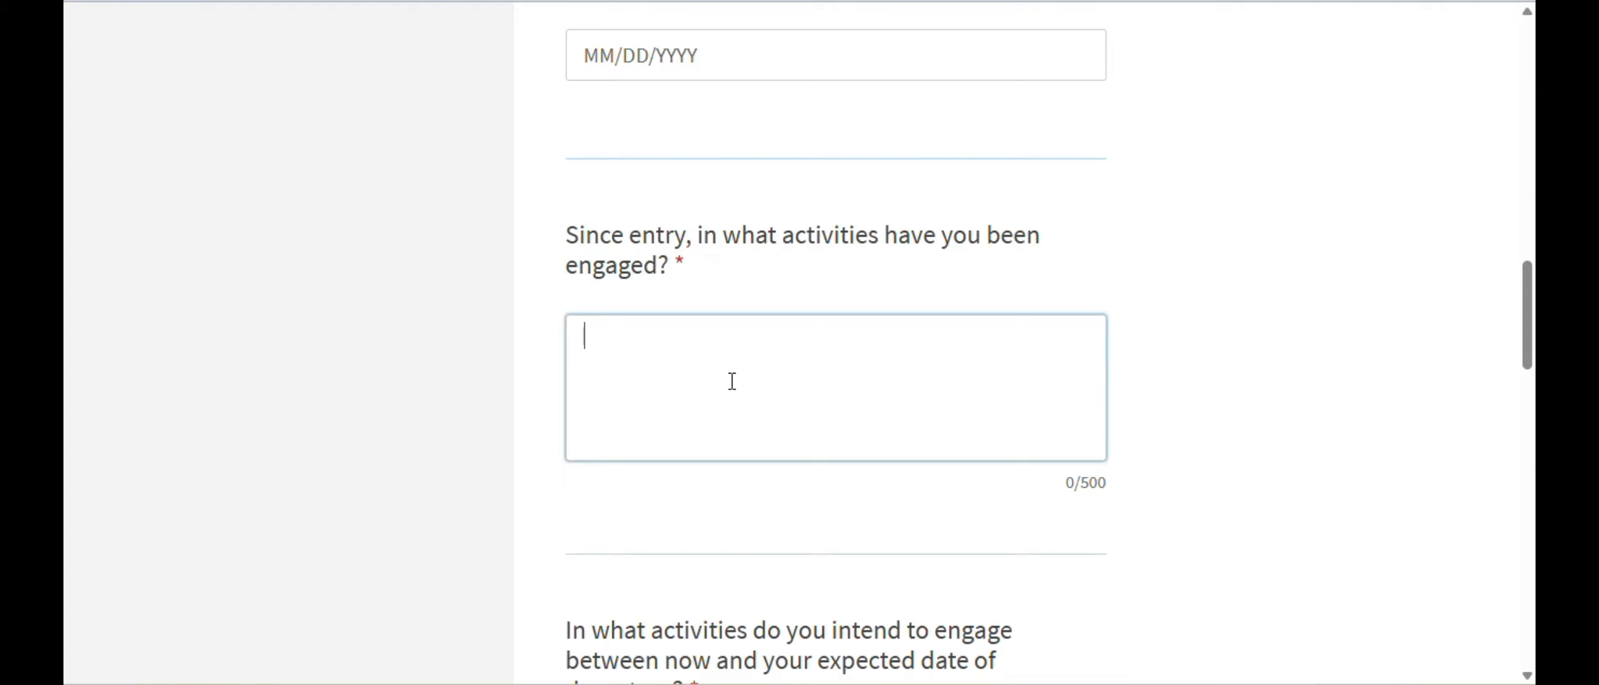
type("Meeting ")
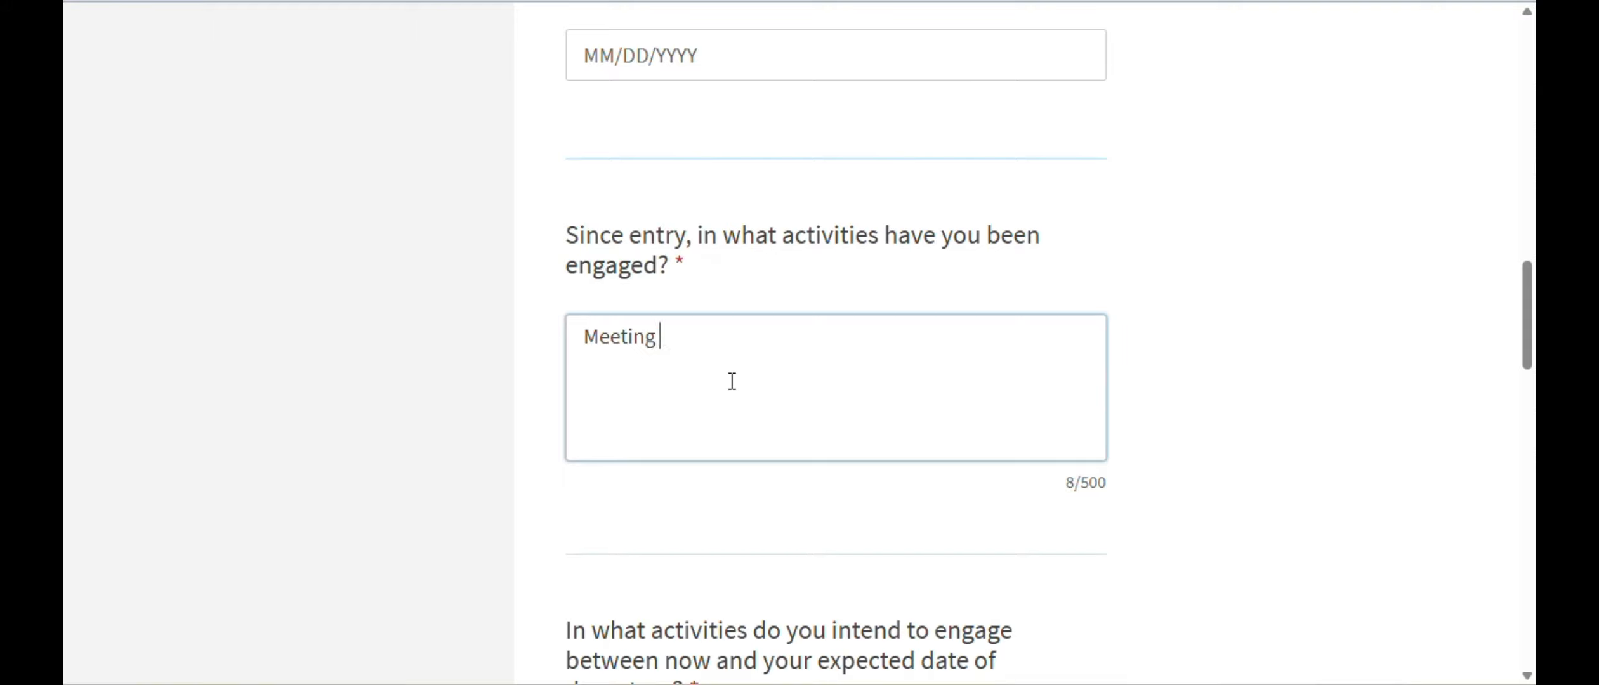
type("with family")
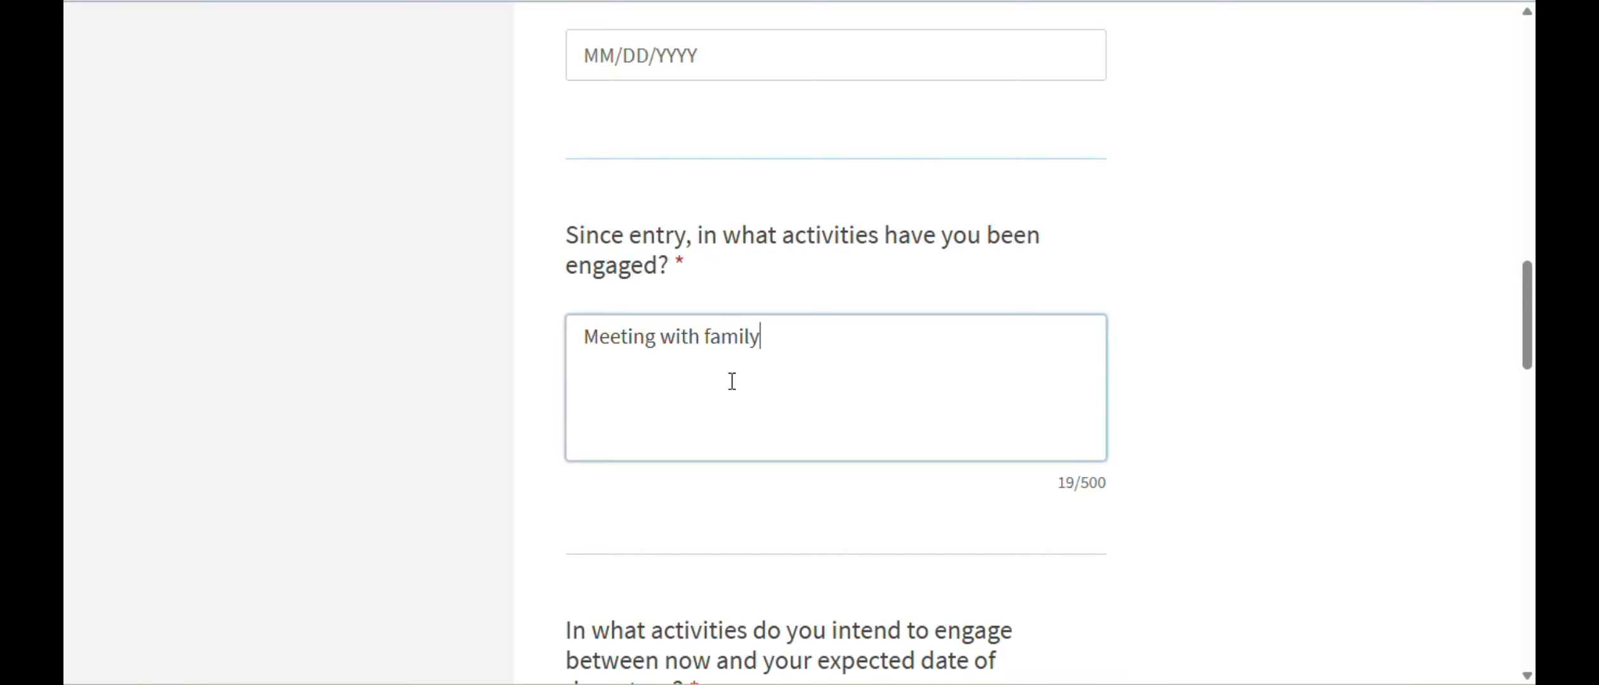
type(" and friends")
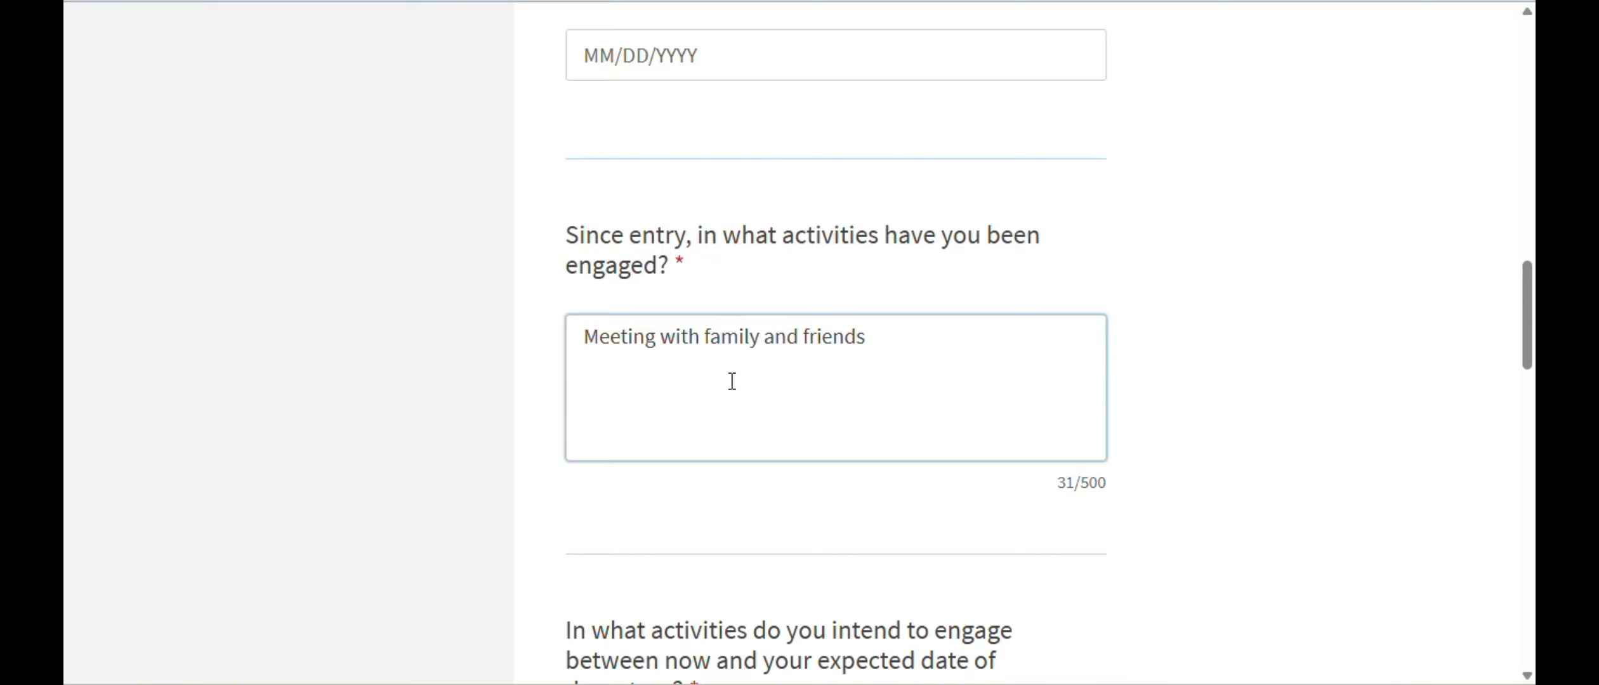
scroll(1209, 357, "down", 3)
left_click(741, 457)
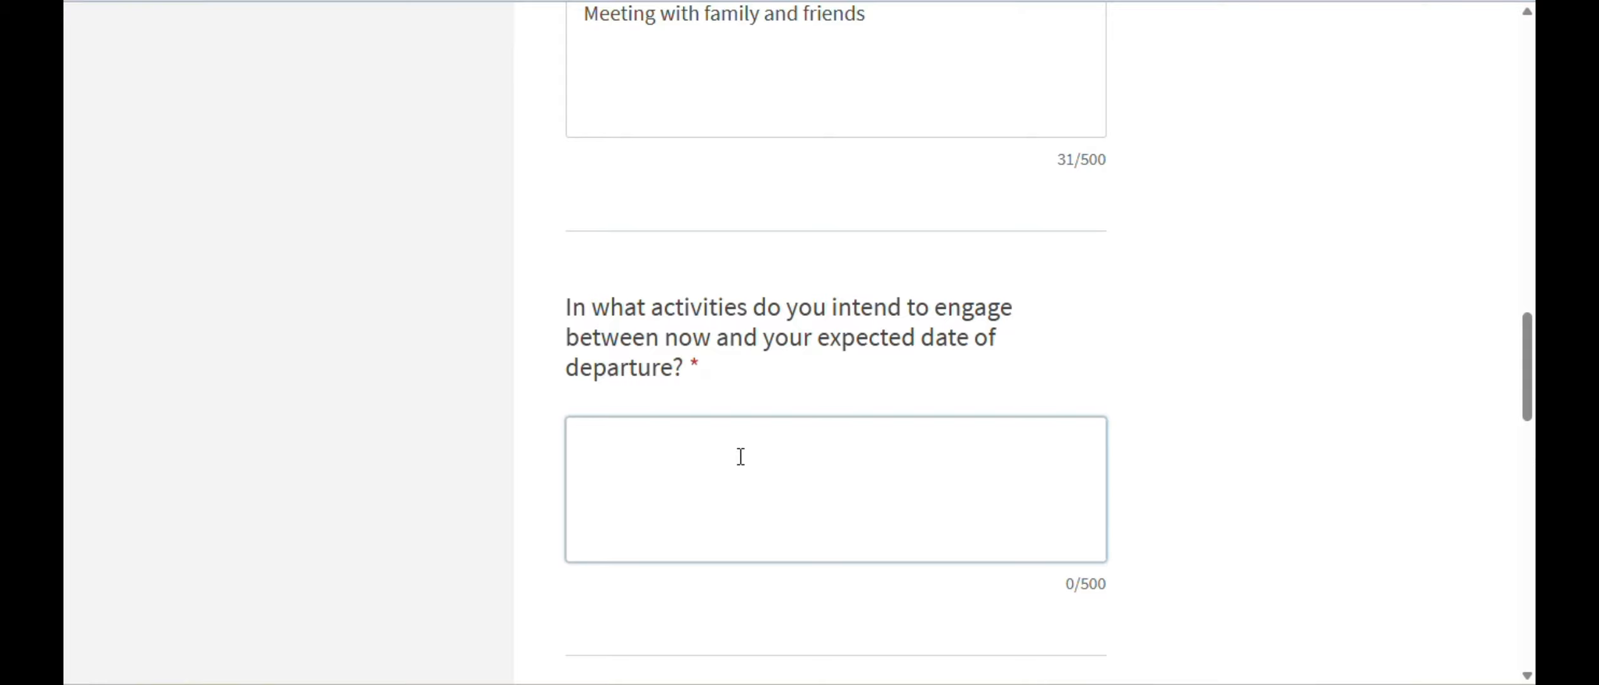
type("M")
key("BackSpace")
type("Spending time with f")
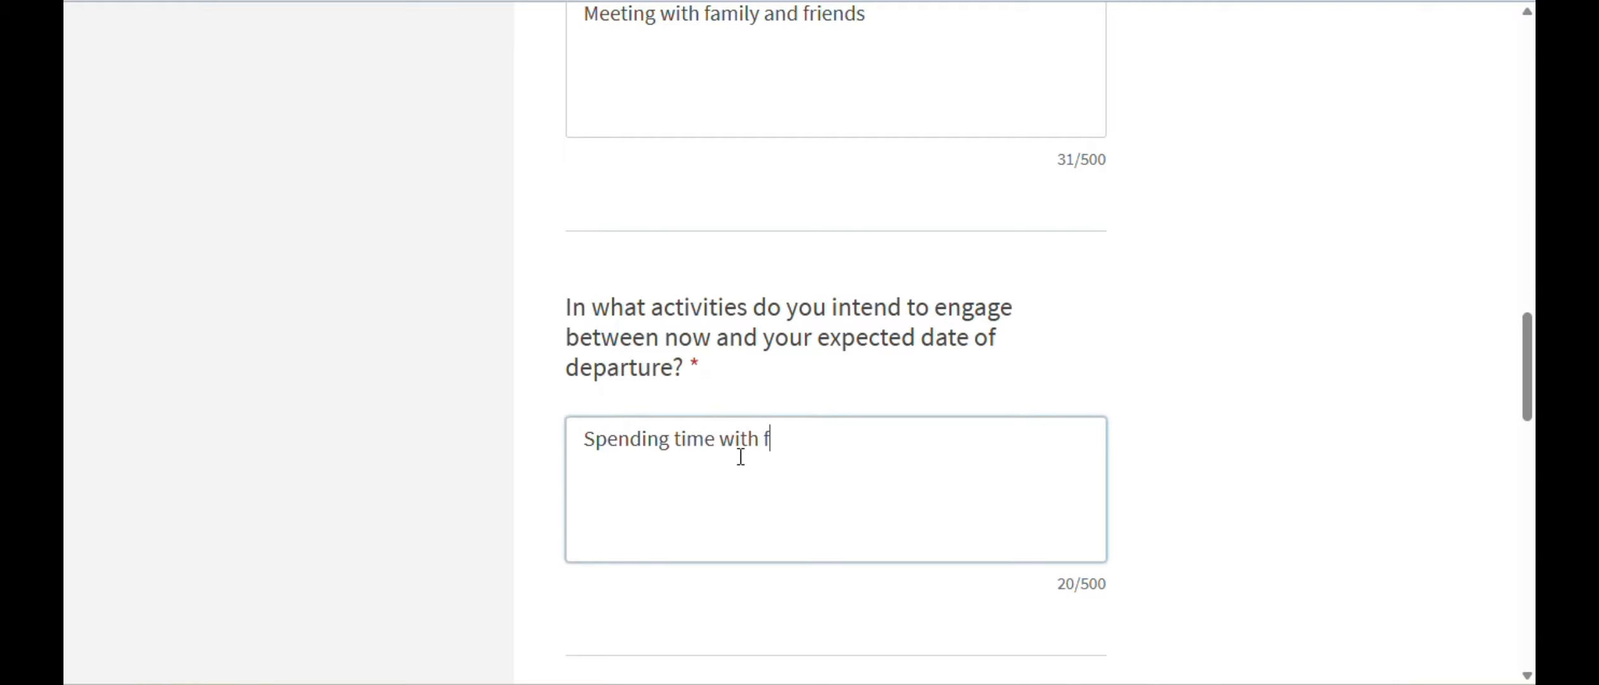
type("amiy and")
key("Left")
key("Left")
key("Left")
key("Left")
key("Left")
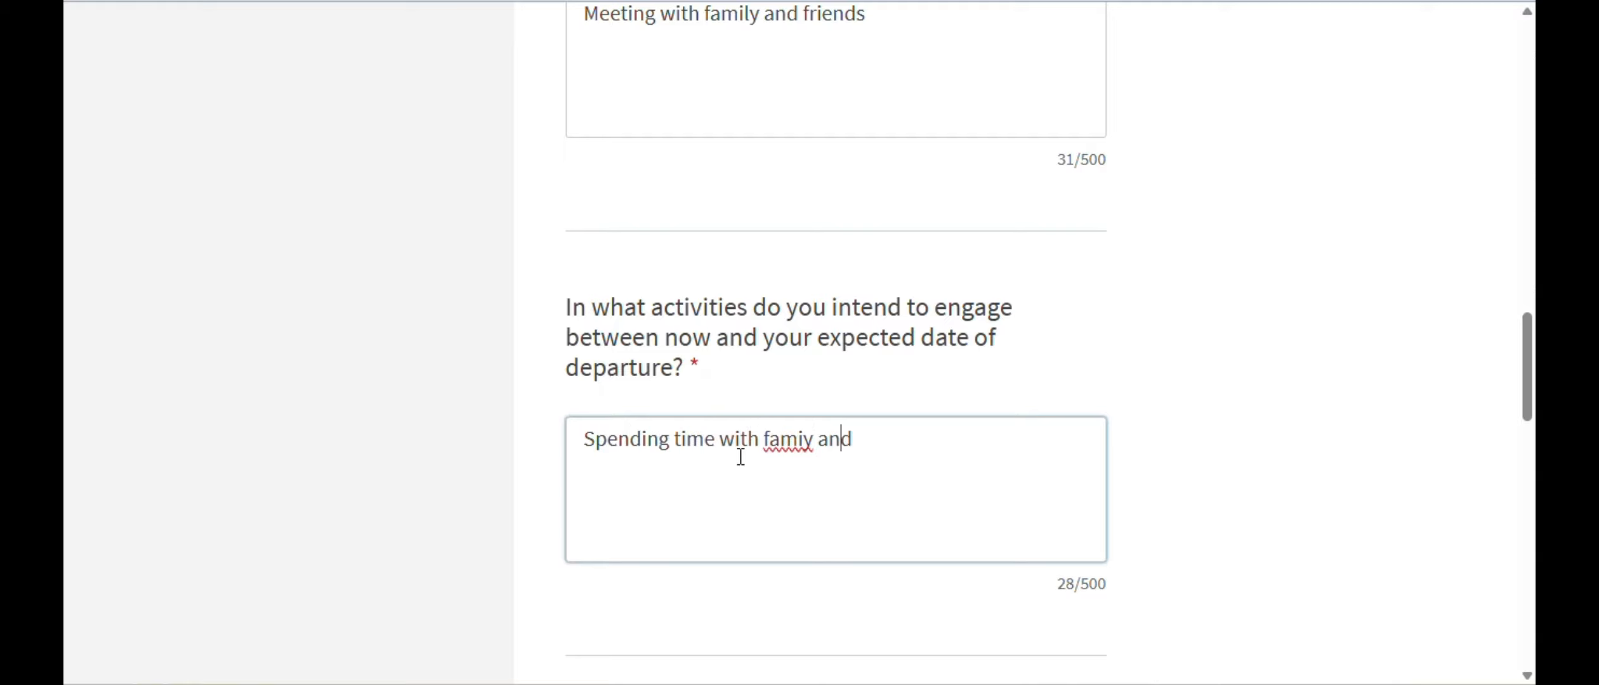
type("l")
key("Right")
key("Right")
type("friends")
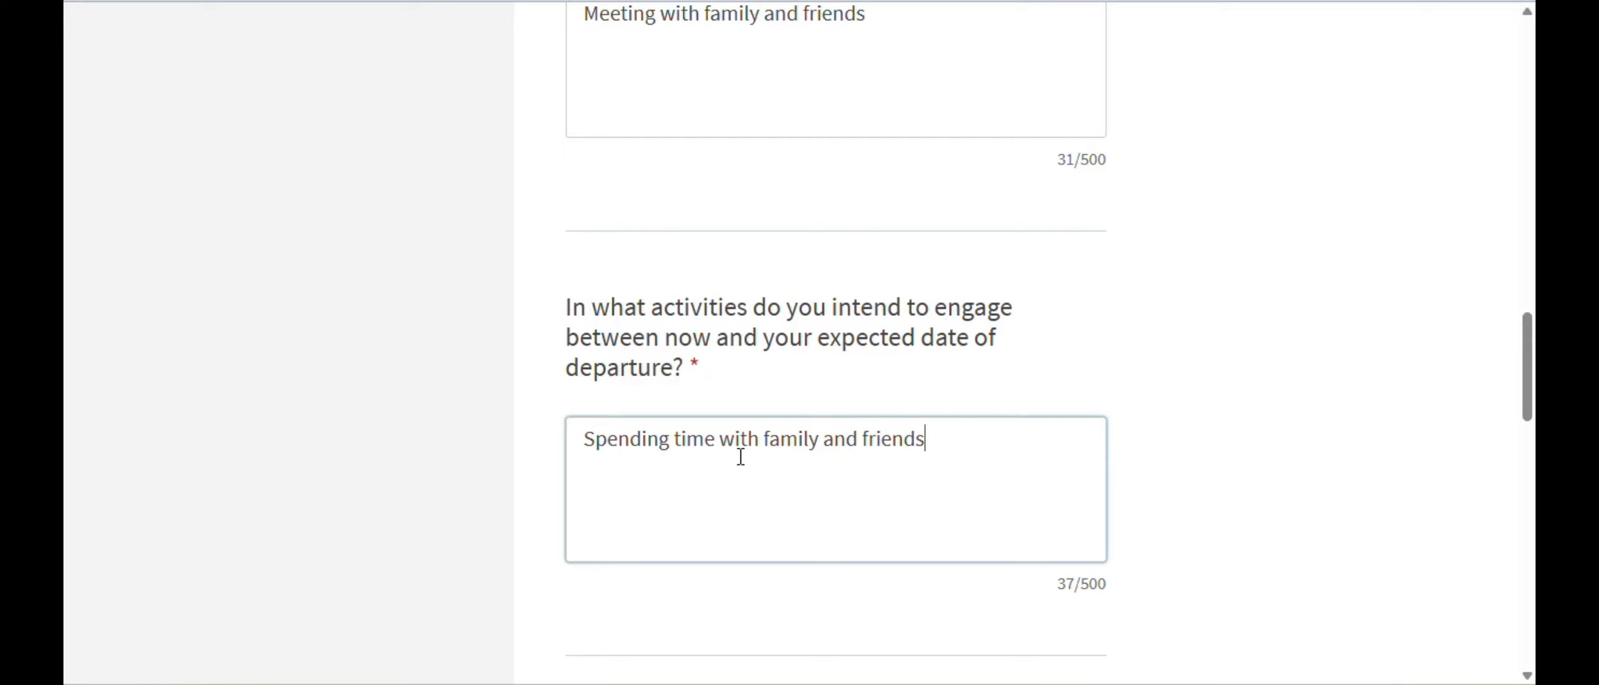
- Give a stay length of 3 months and departure date 07/01/2025, then continue
scroll(1042, 439, "down", 5)
left_click(976, 428)
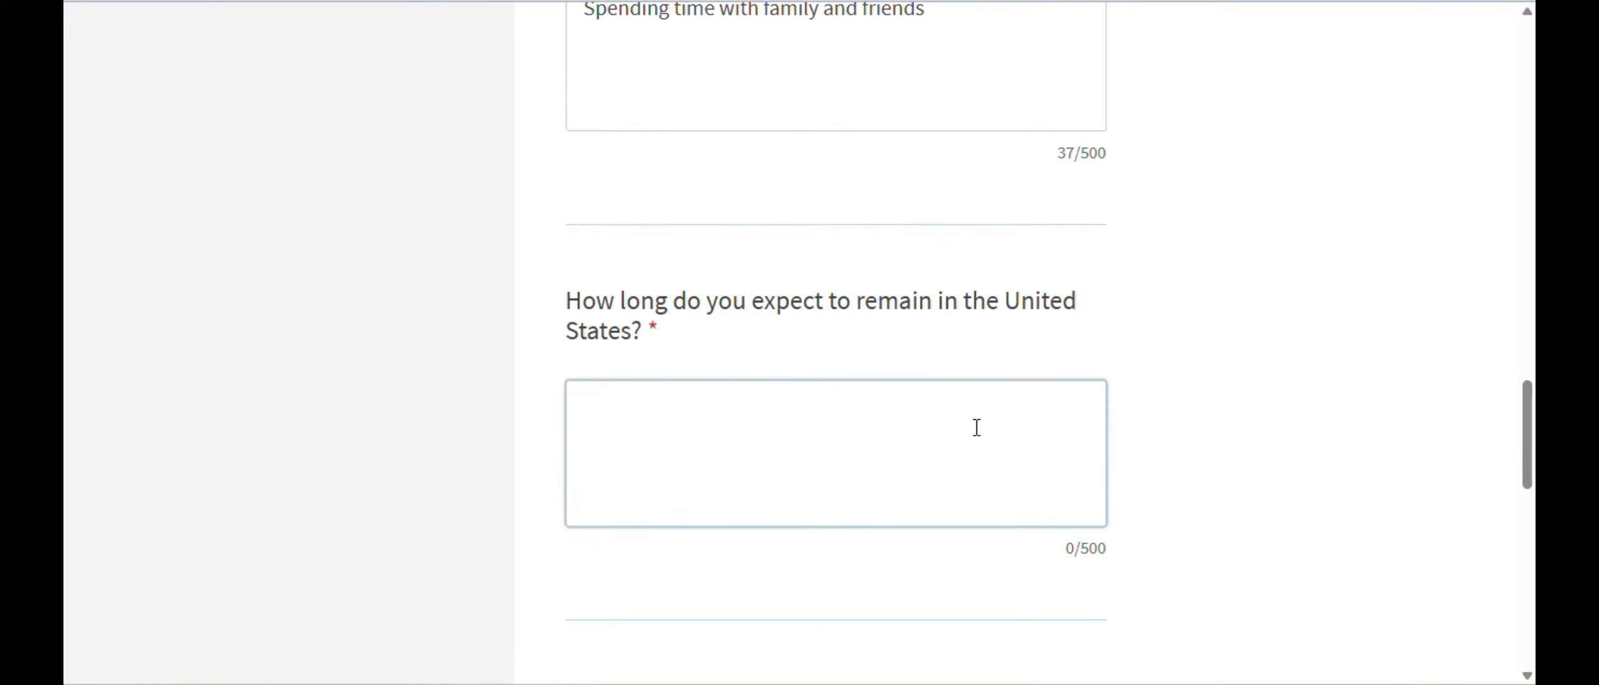
type("3 months")
scroll(1267, 292, "down", 5)
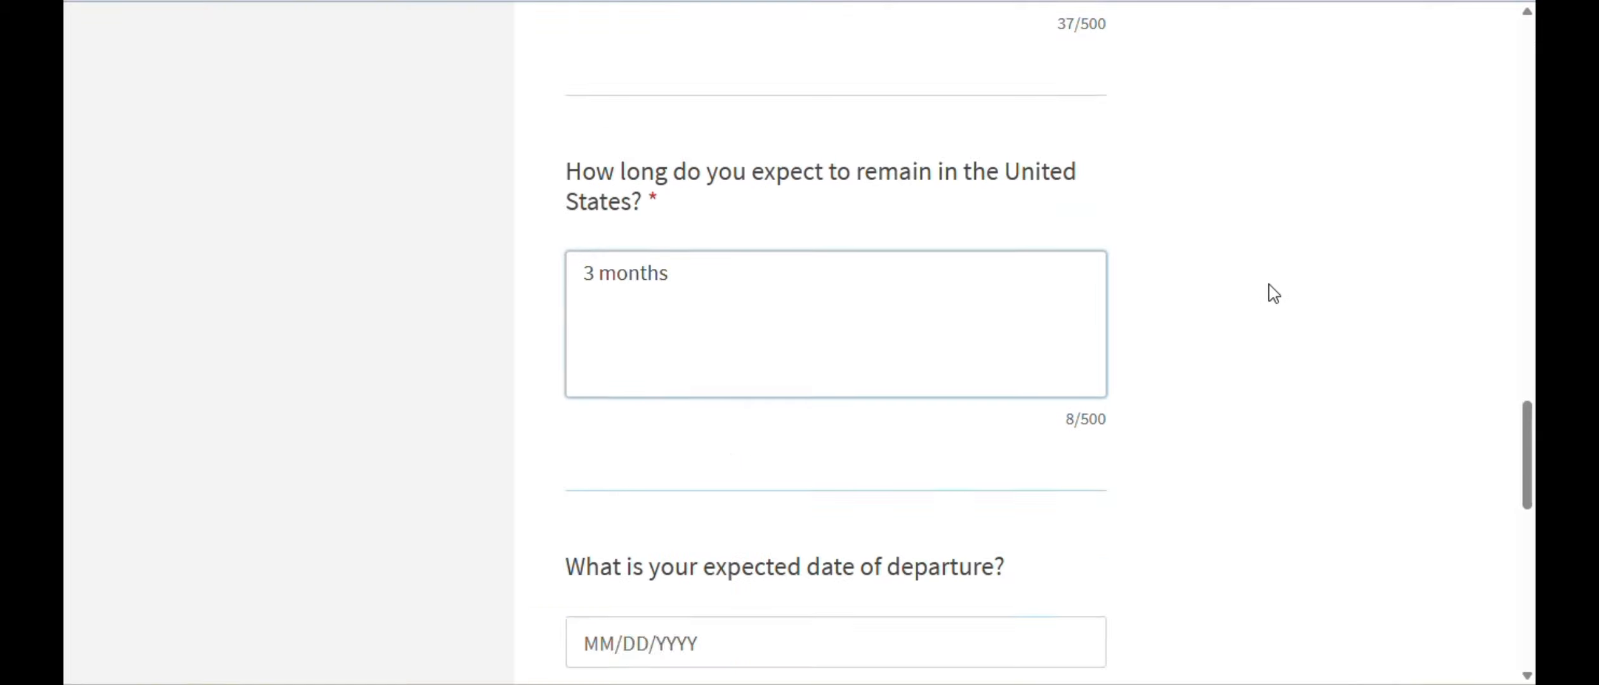
left_click(609, 450)
type("07/01/")
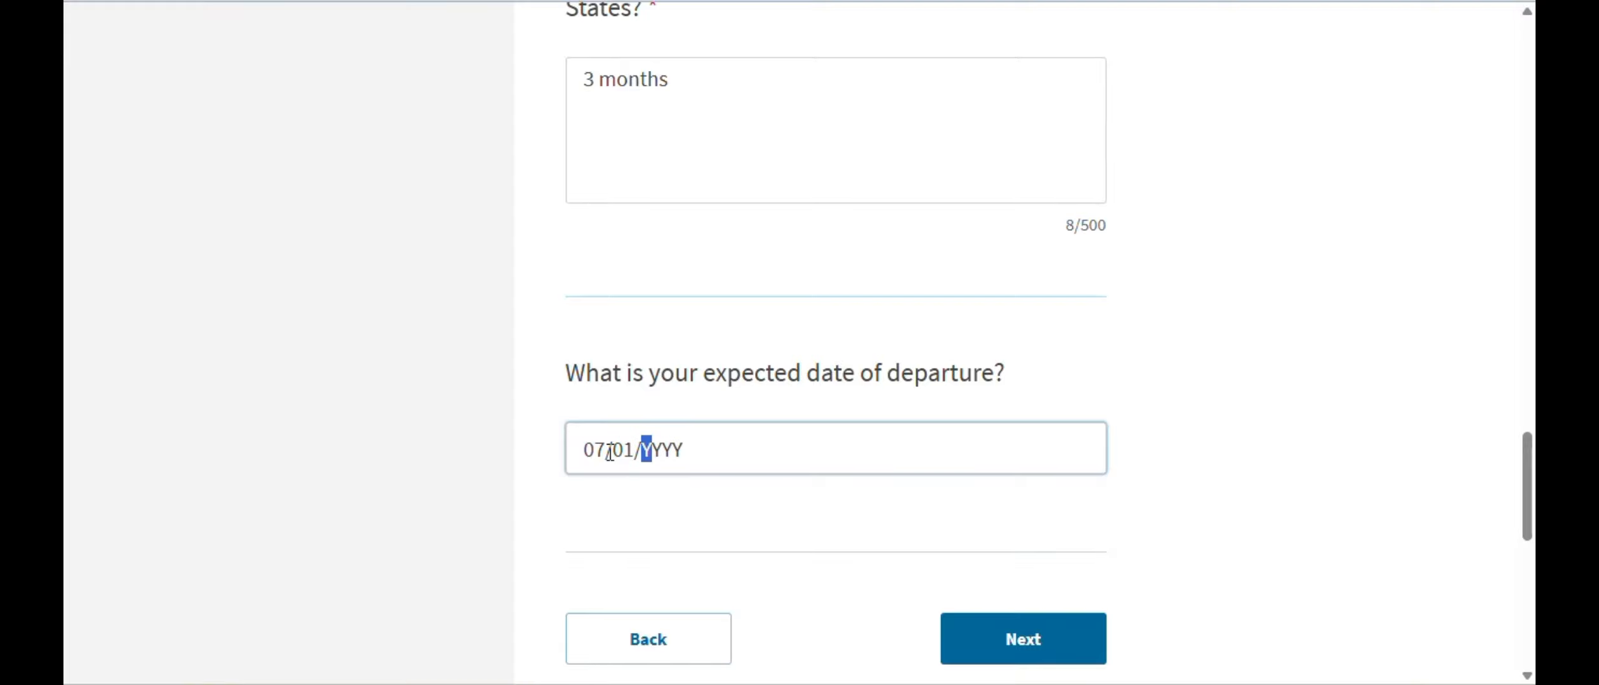
type("2025")
left_click(958, 641)
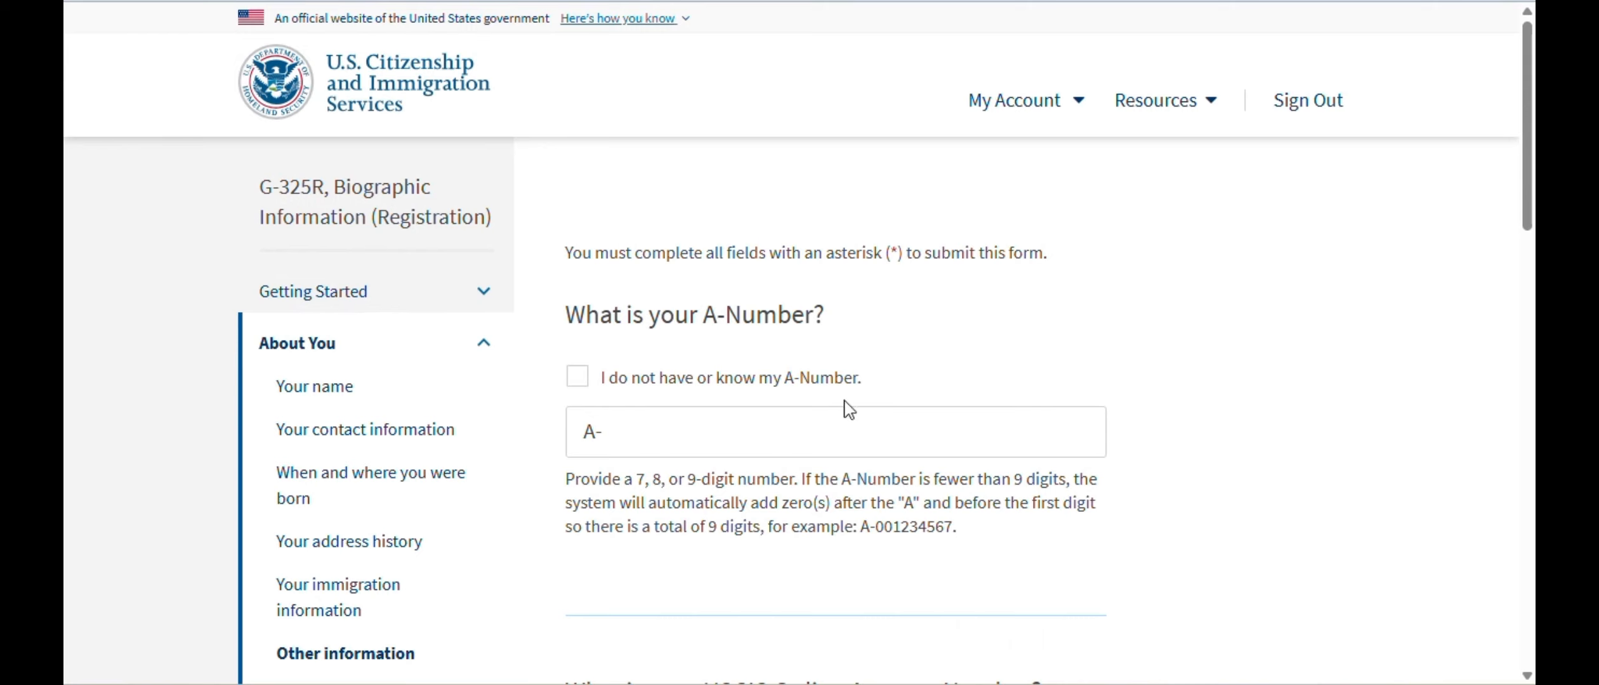
- Tick 'I do not have or know' for both the A-Number and USCIS Online Account Number, then continue
left_click(577, 379)
scroll(1117, 382, "down", 6)
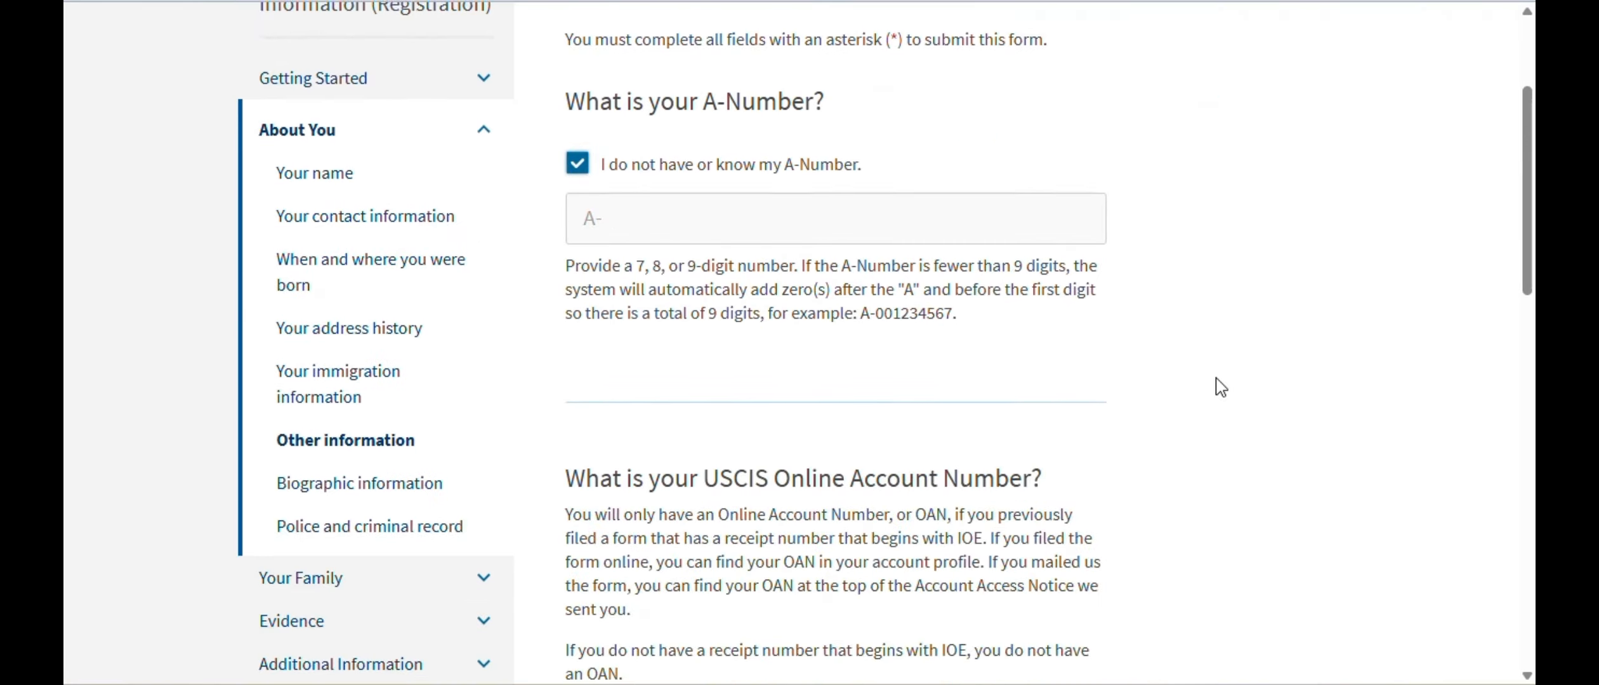
scroll(1221, 387, "down", 2)
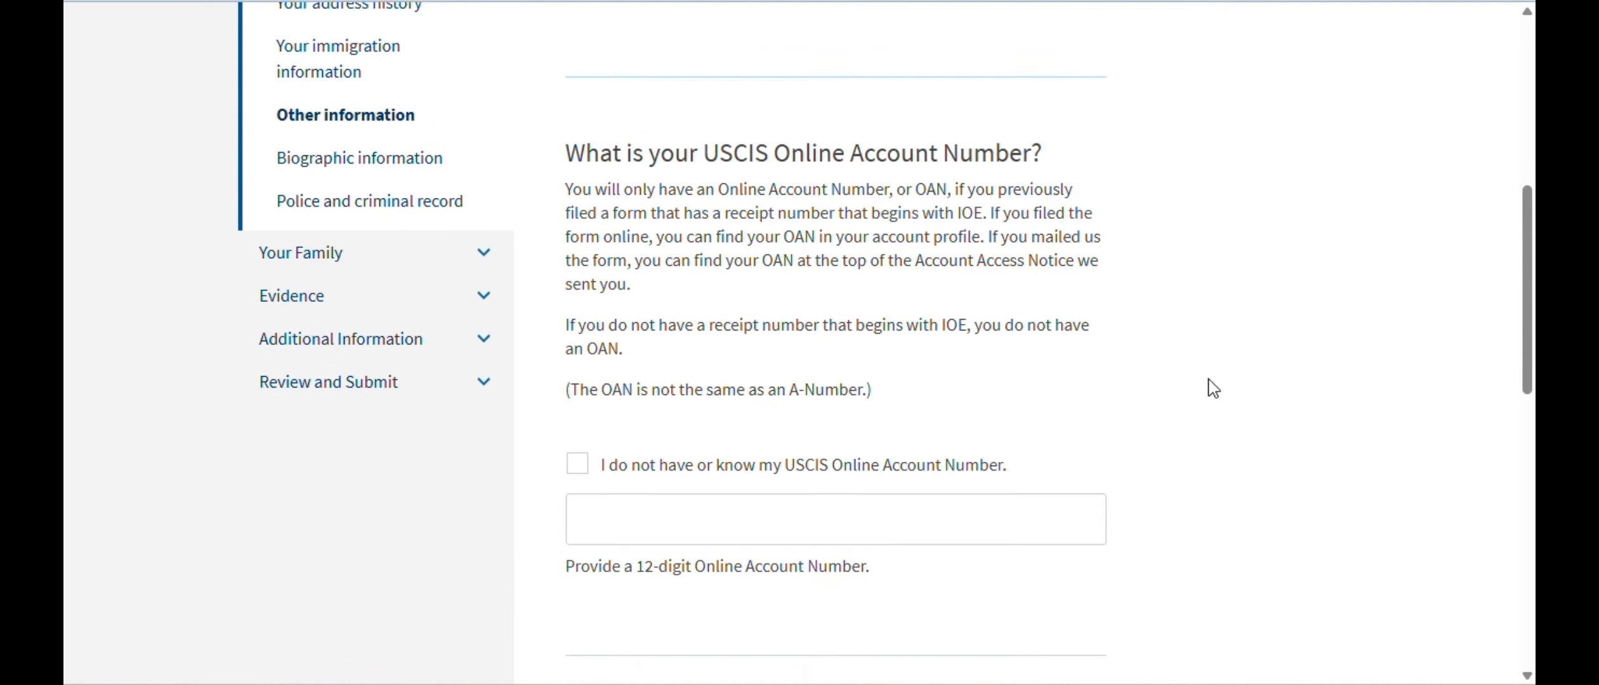
left_click(577, 469)
scroll(1389, 330, "down", 4)
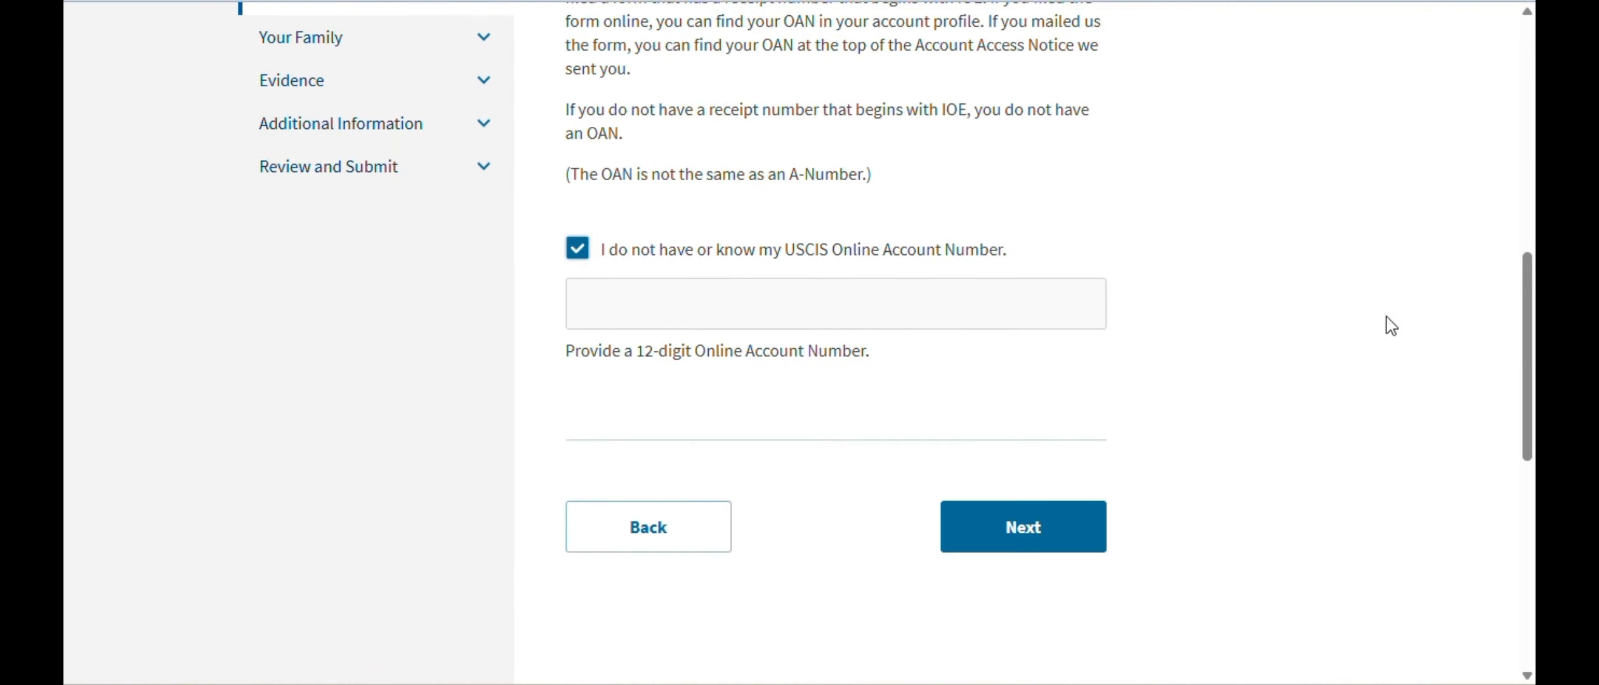
left_click(1000, 544)
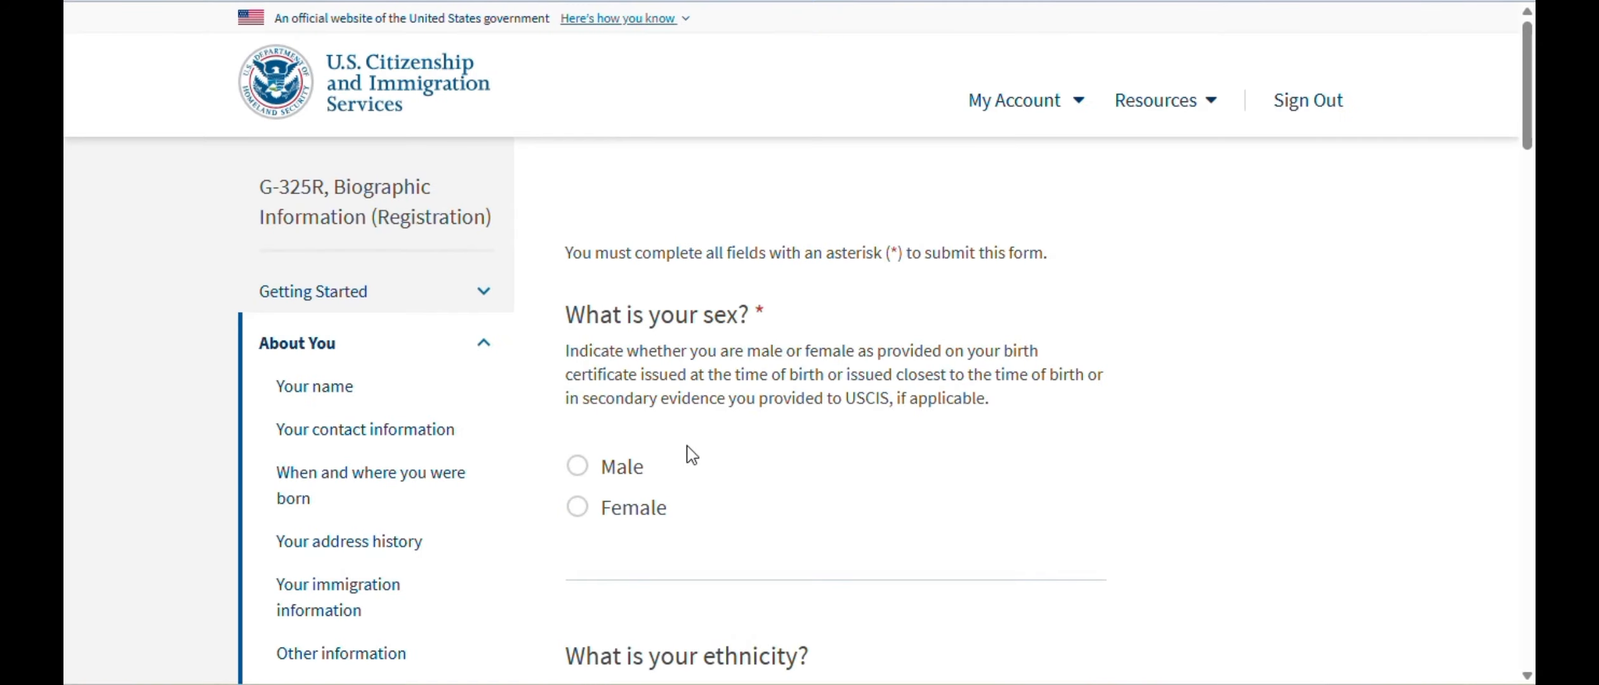
- Answer Male for sex, Not Hispanic or Latino for ethnicity, and Asian for race
left_click(578, 466)
scroll(1193, 457, "down", 7)
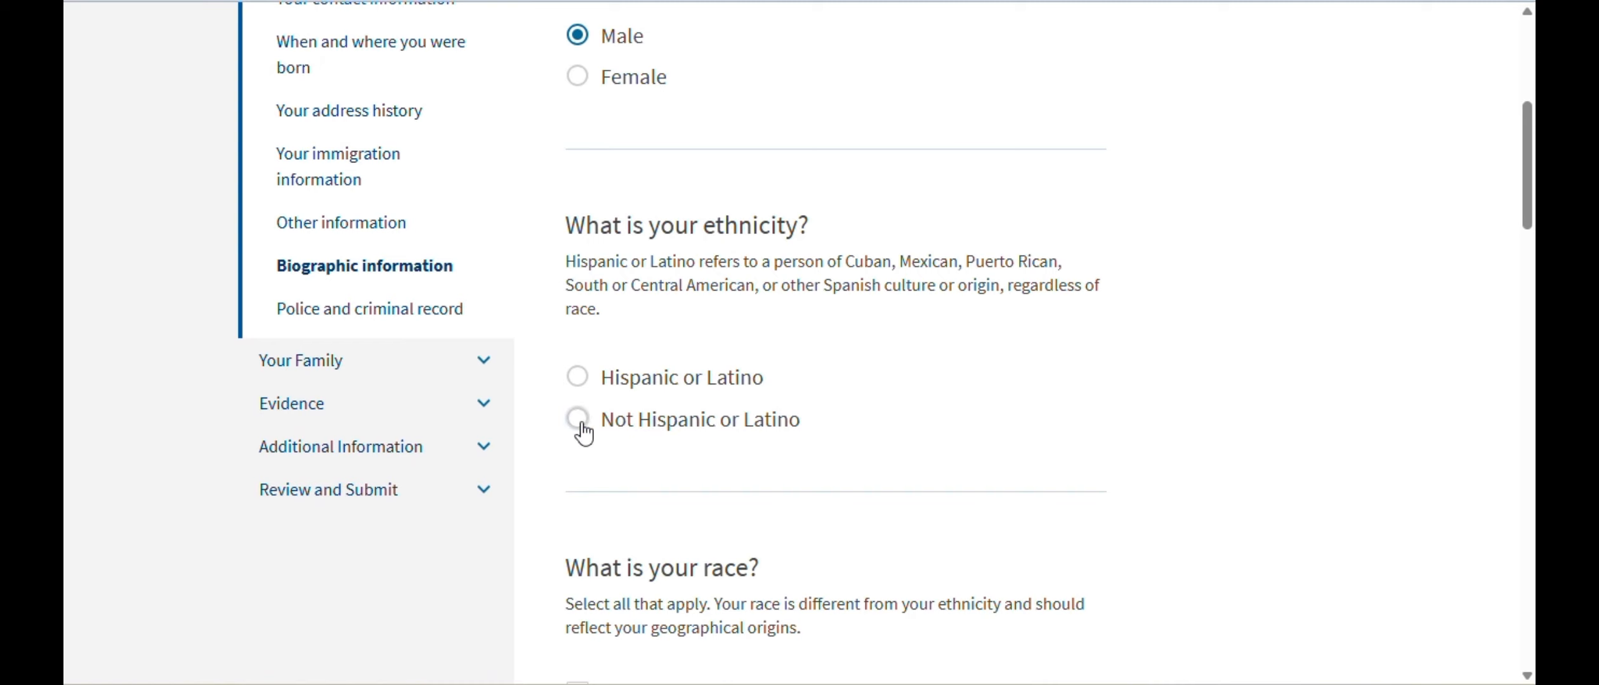
left_click(578, 423)
scroll(1056, 403, "down", 5)
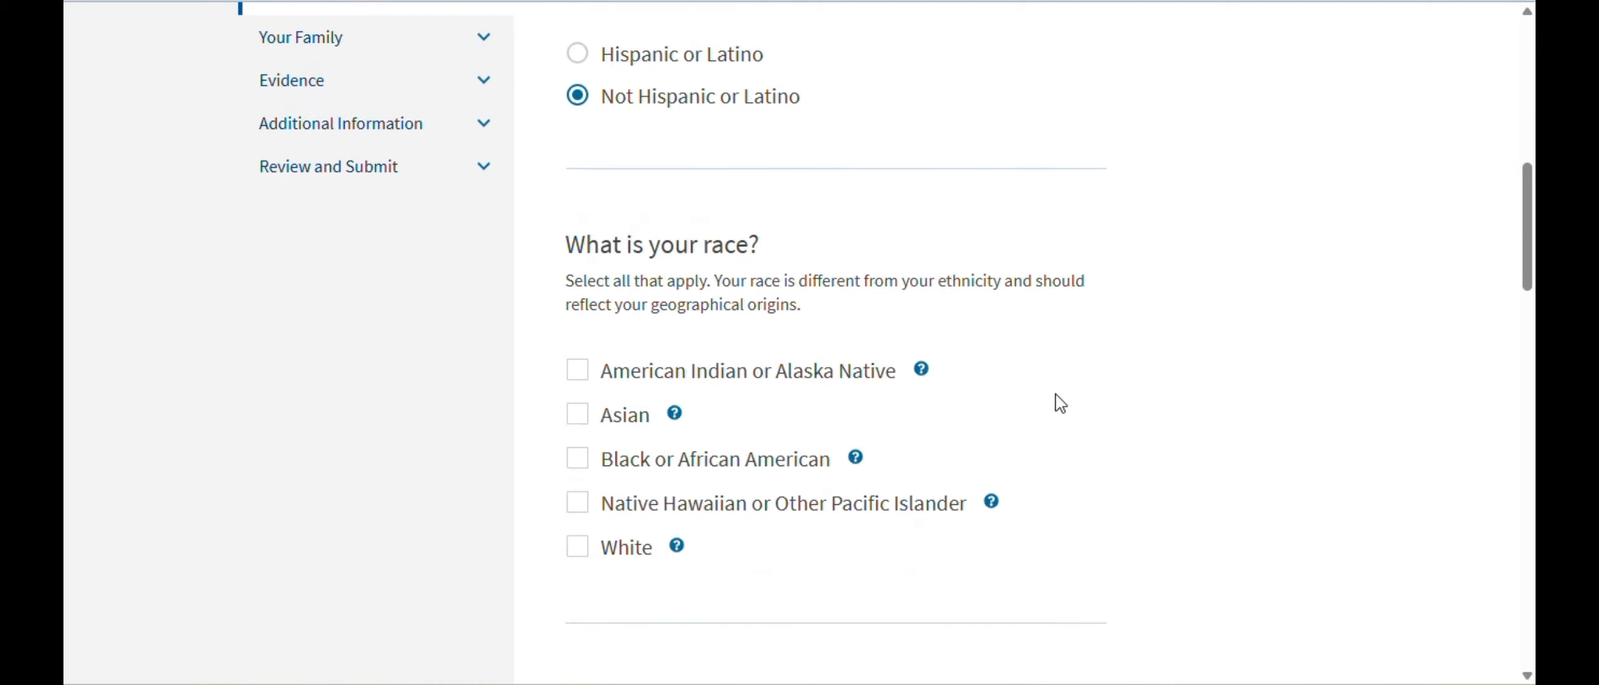
left_click(578, 416)
scroll(1368, 325, "down", 5)
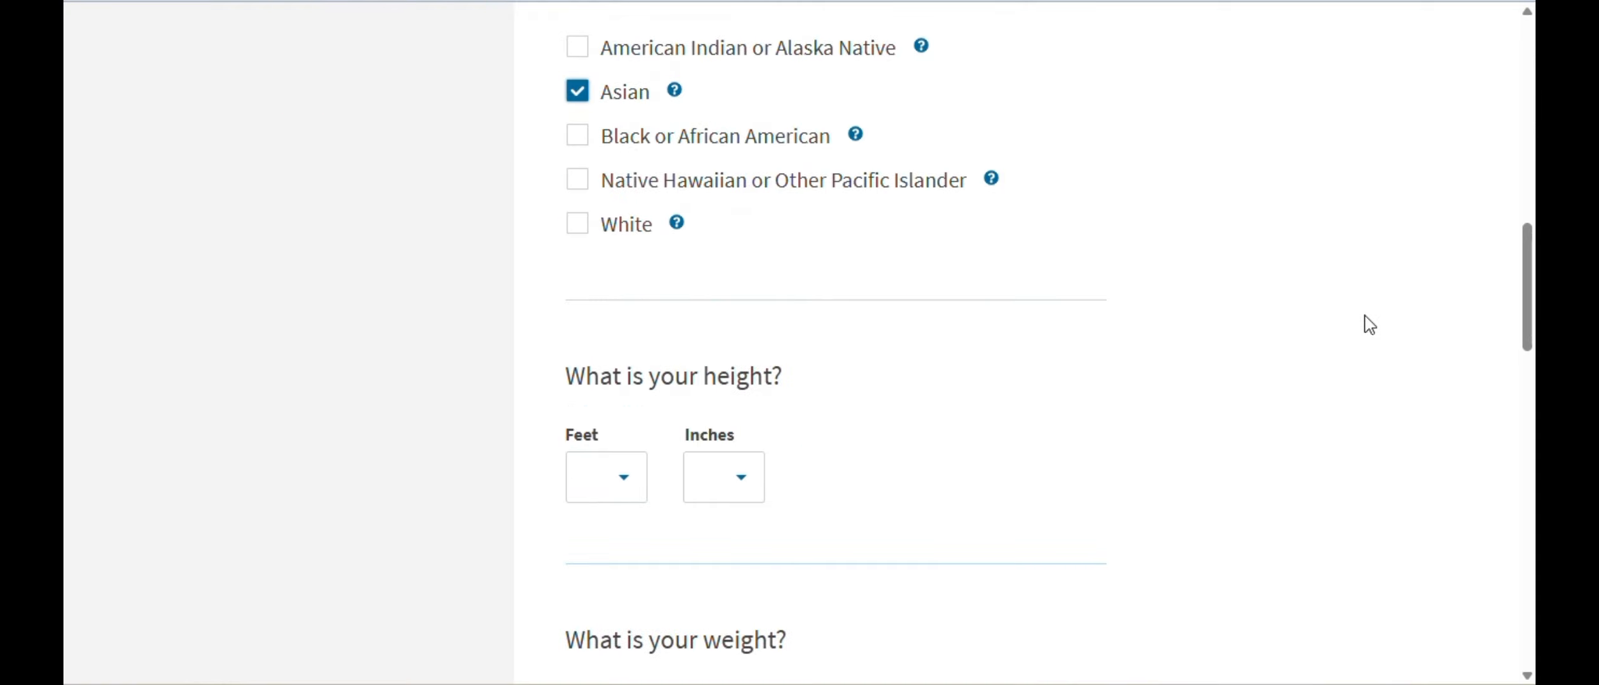
- Set height to 5 feet 6 inches and weight to 125 pounds
left_click(625, 486)
left_click(596, 429)
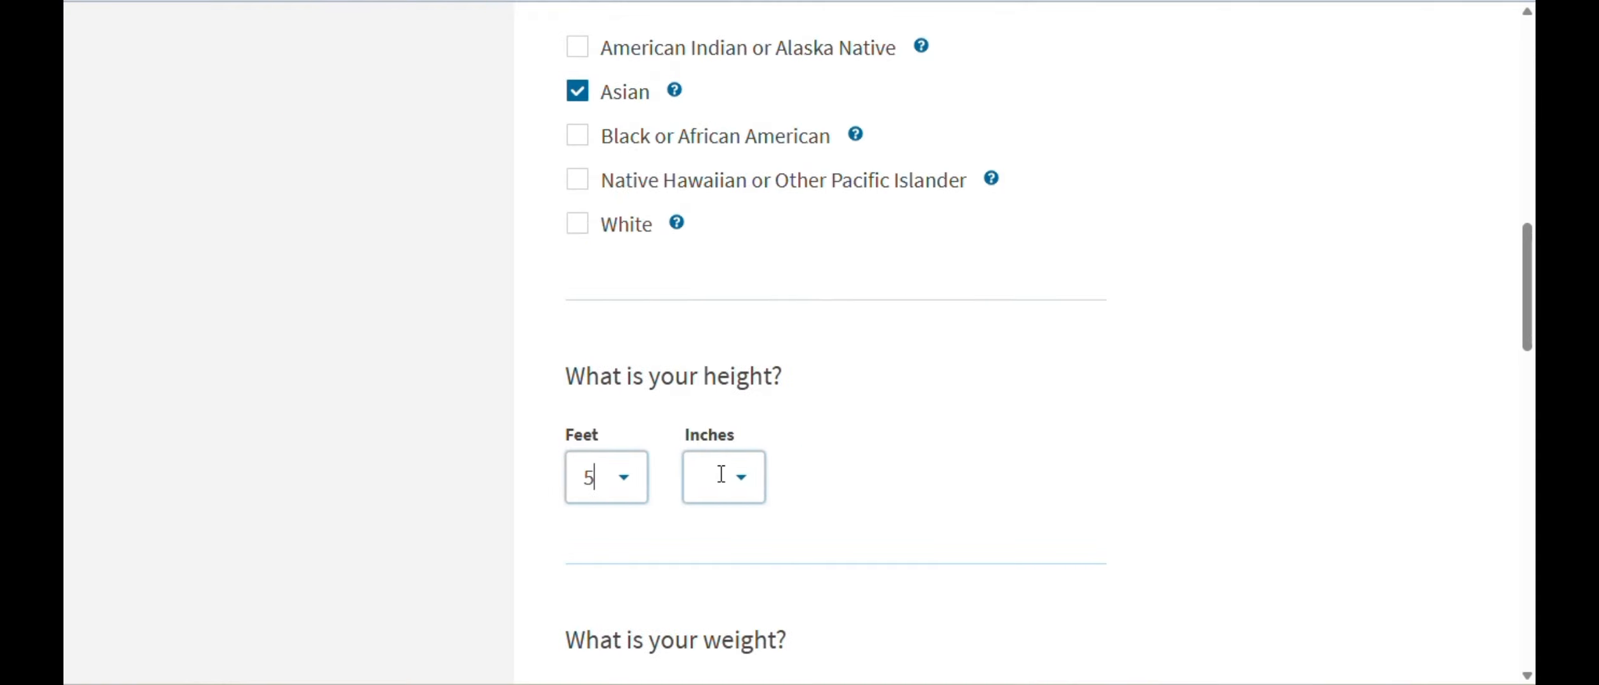
type("6")
key("BackSpace")
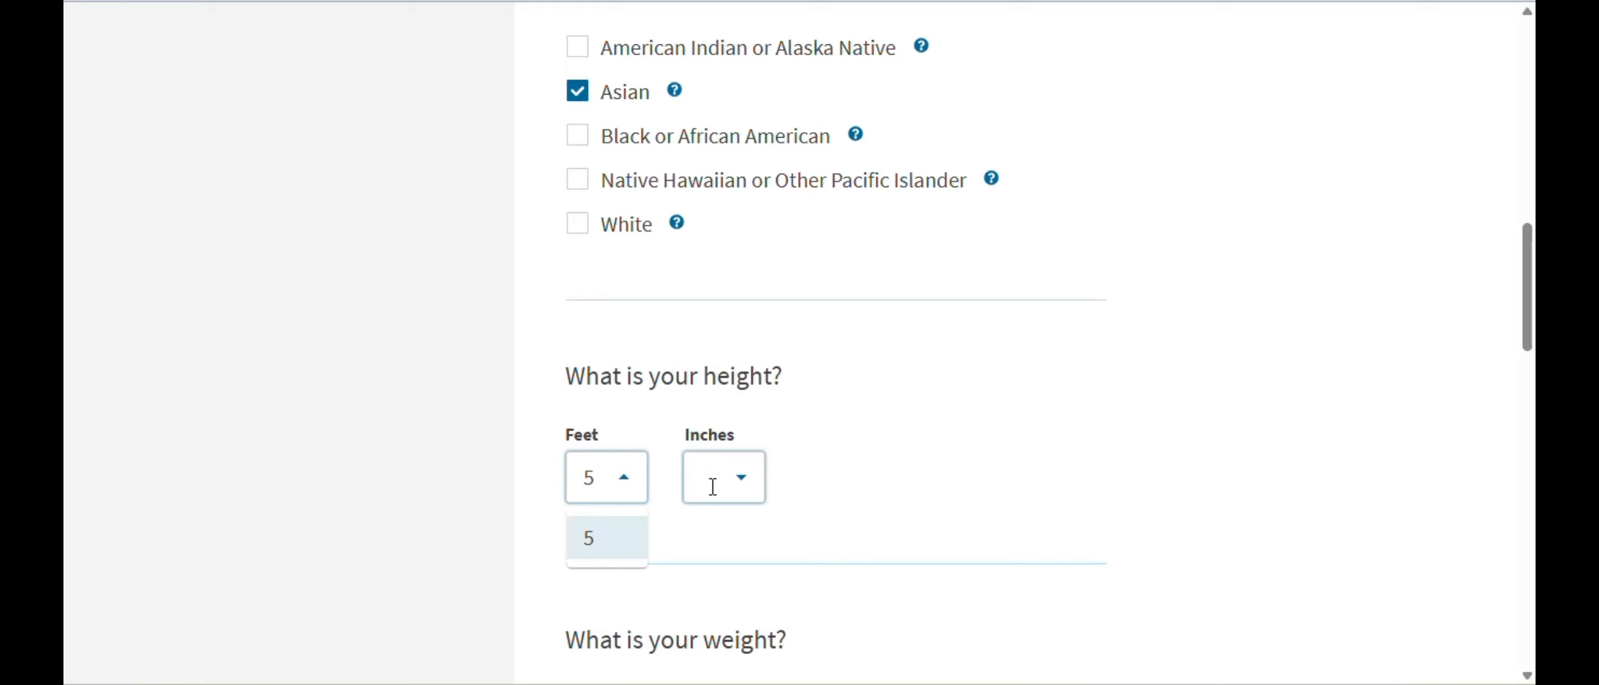
left_click(712, 486)
scroll(714, 421, "down", 2)
left_click(704, 362)
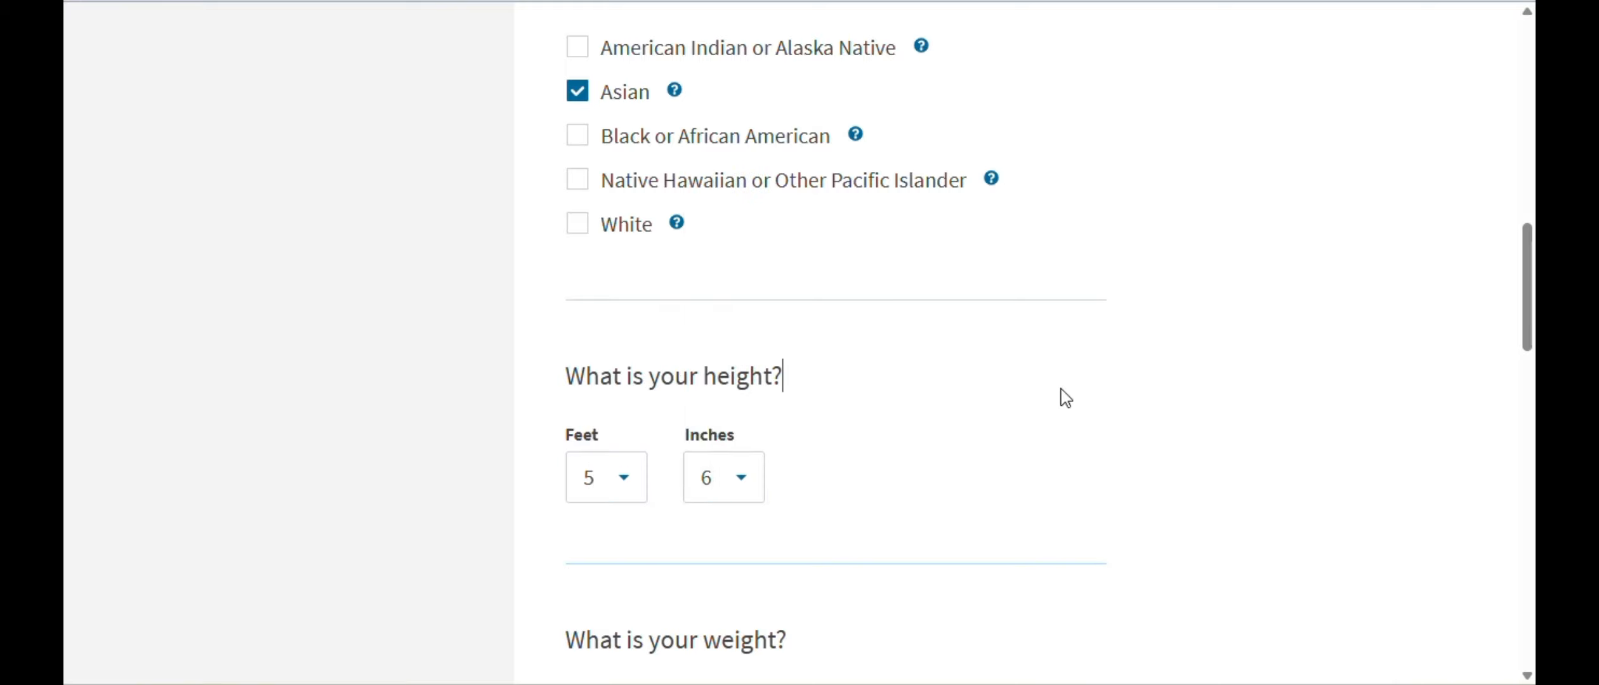
scroll(1079, 381, "down", 5)
left_click(603, 420)
type("1")
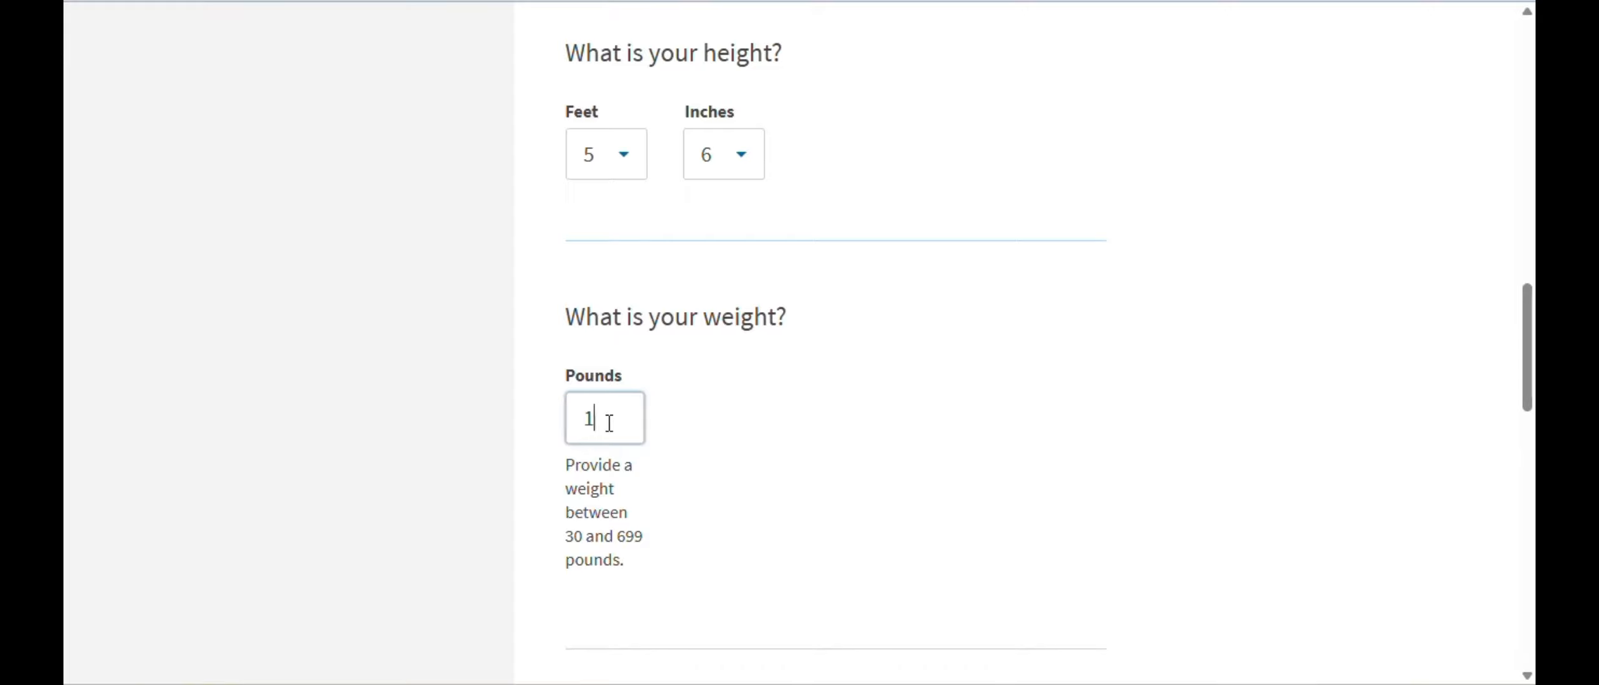
type("25")
- Choose Brown for eye and hair colour, then continue
scroll(1016, 318, "down", 5)
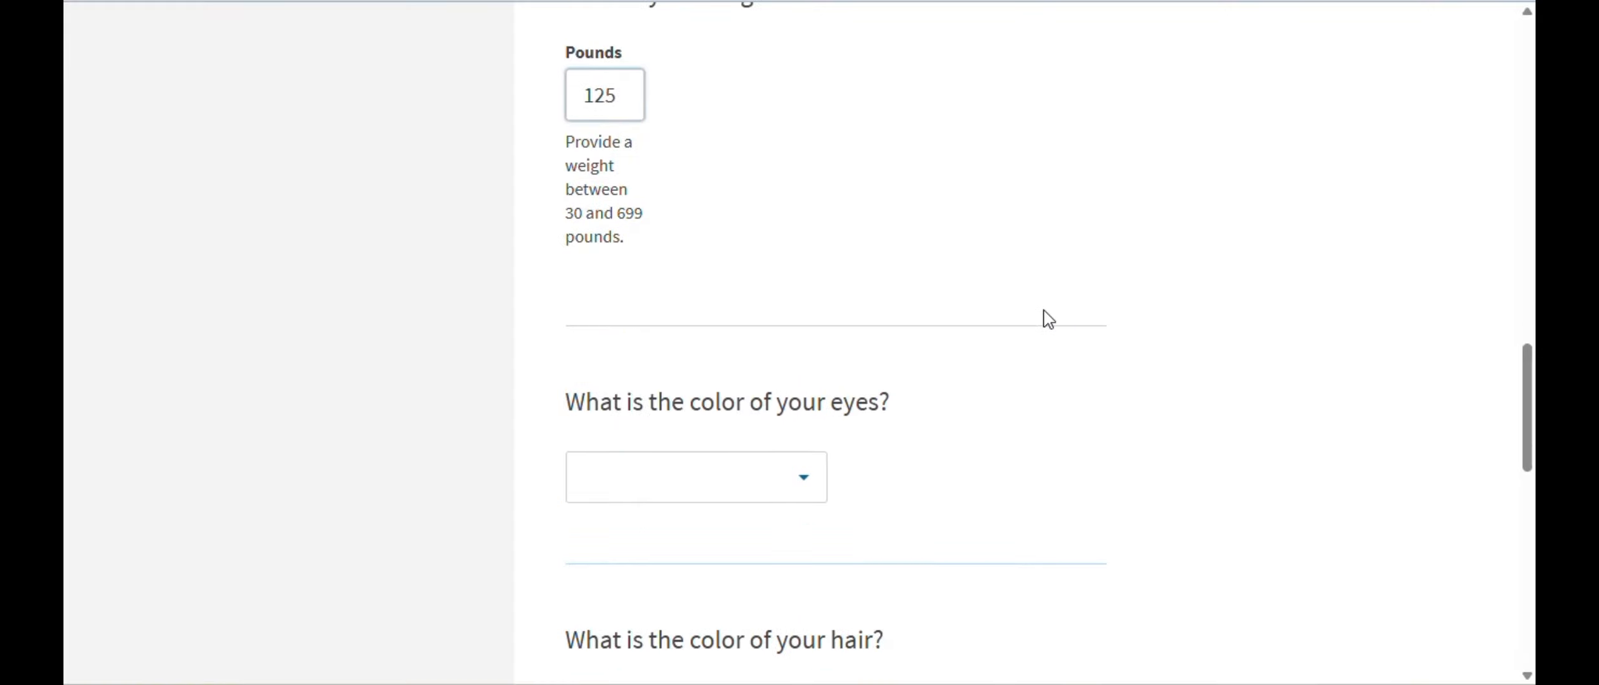
left_click(809, 484)
left_click(596, 332)
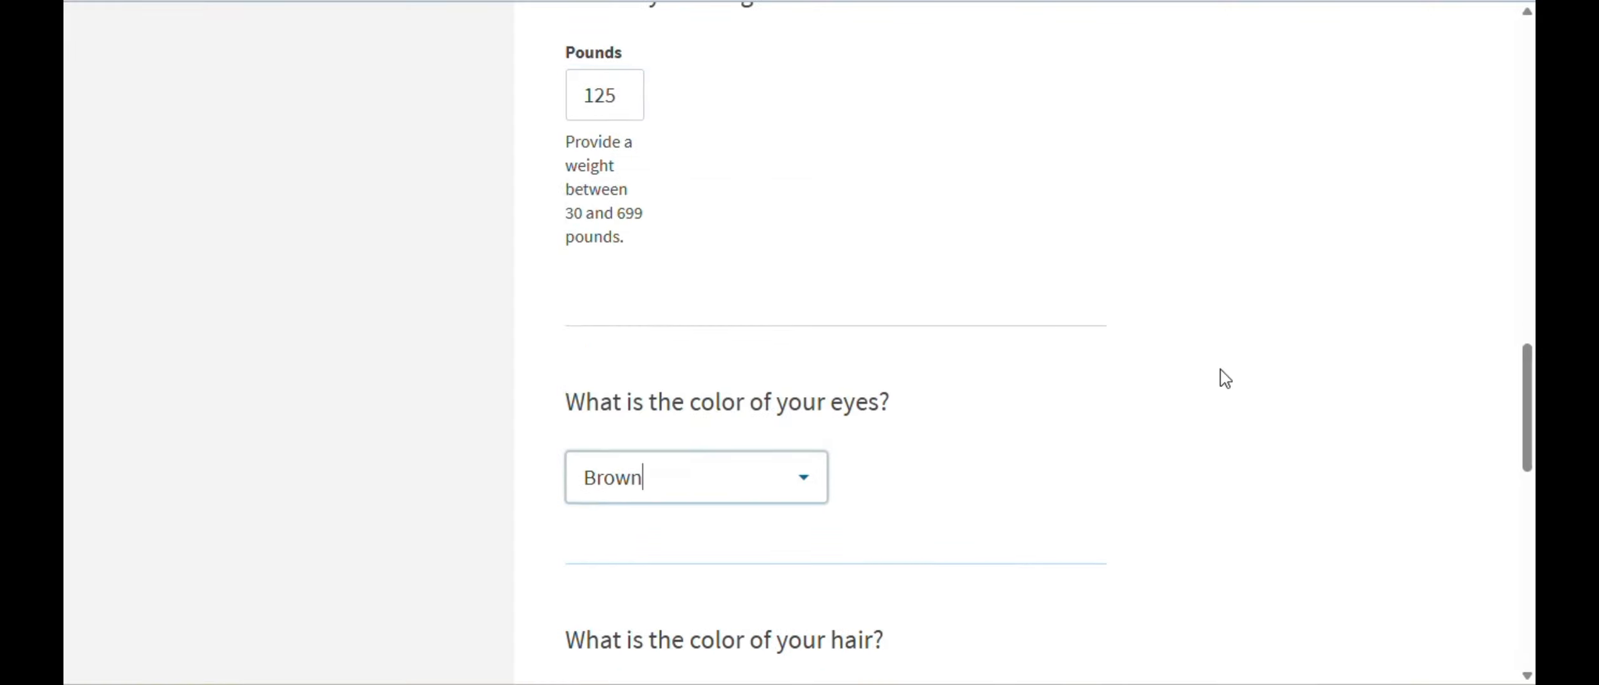
scroll(1188, 322, "down", 5)
left_click(803, 396)
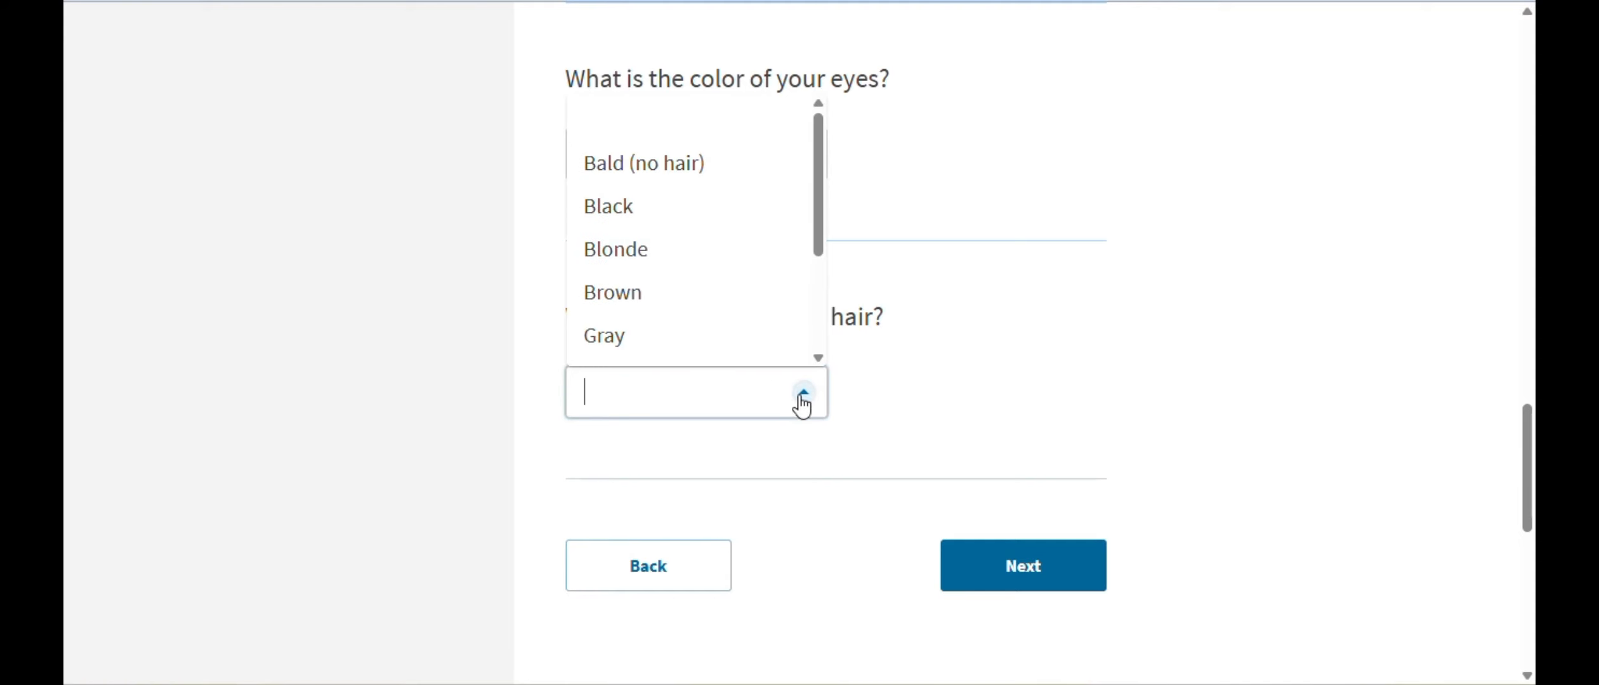
left_click(646, 304)
left_click(1063, 584)
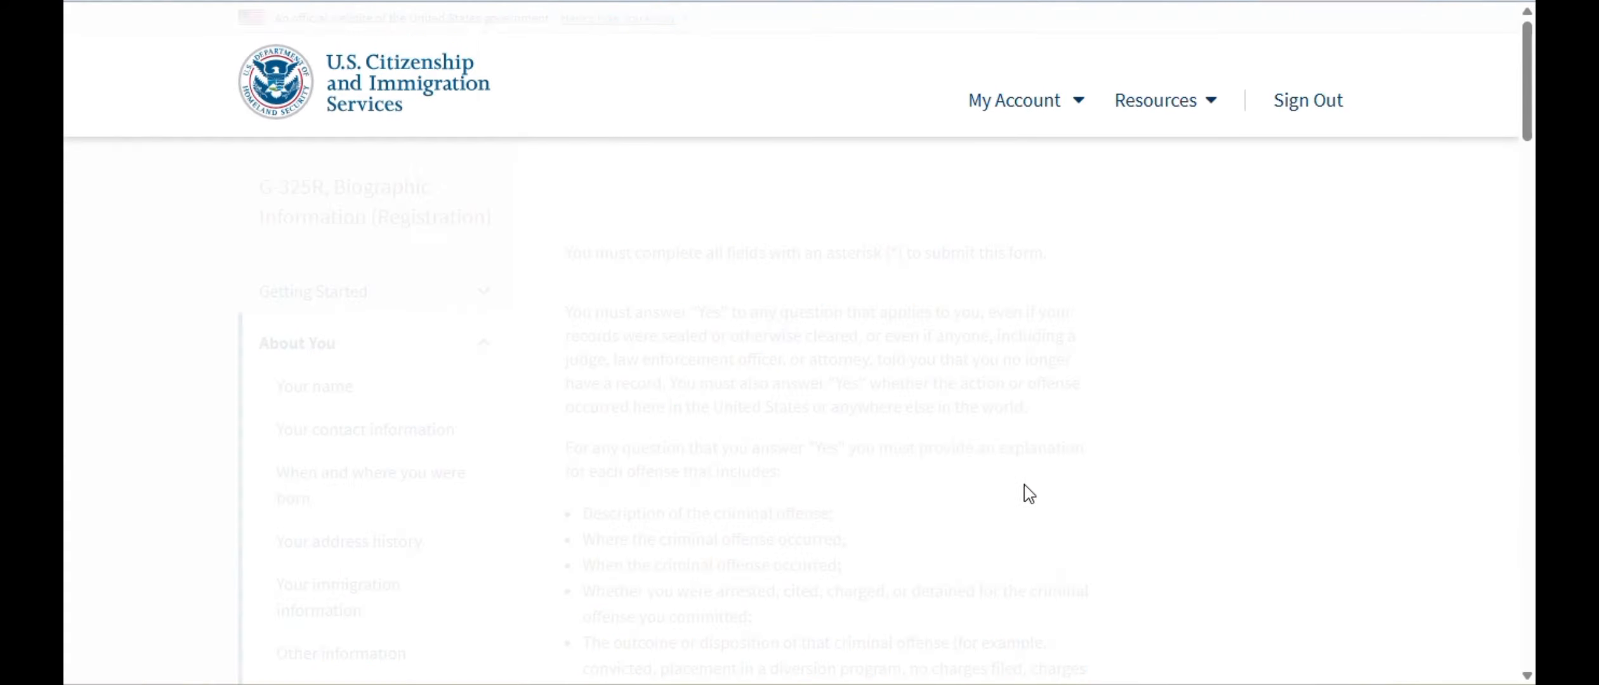
- Answer No to arrest, crime, guilty plea, punishment and controlled-substance questions, then continue
scroll(1115, 373, "down", 3)
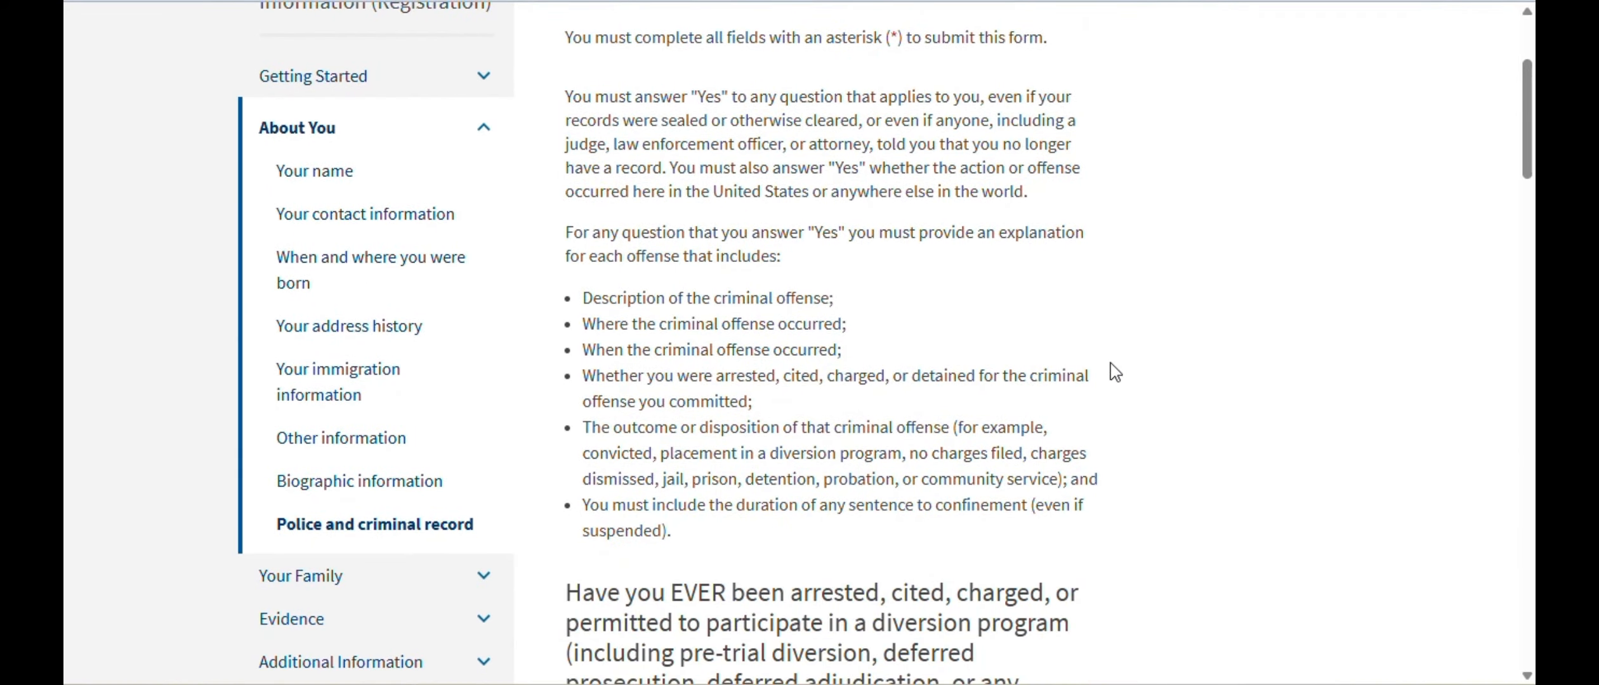
scroll(1115, 372, "down", 6)
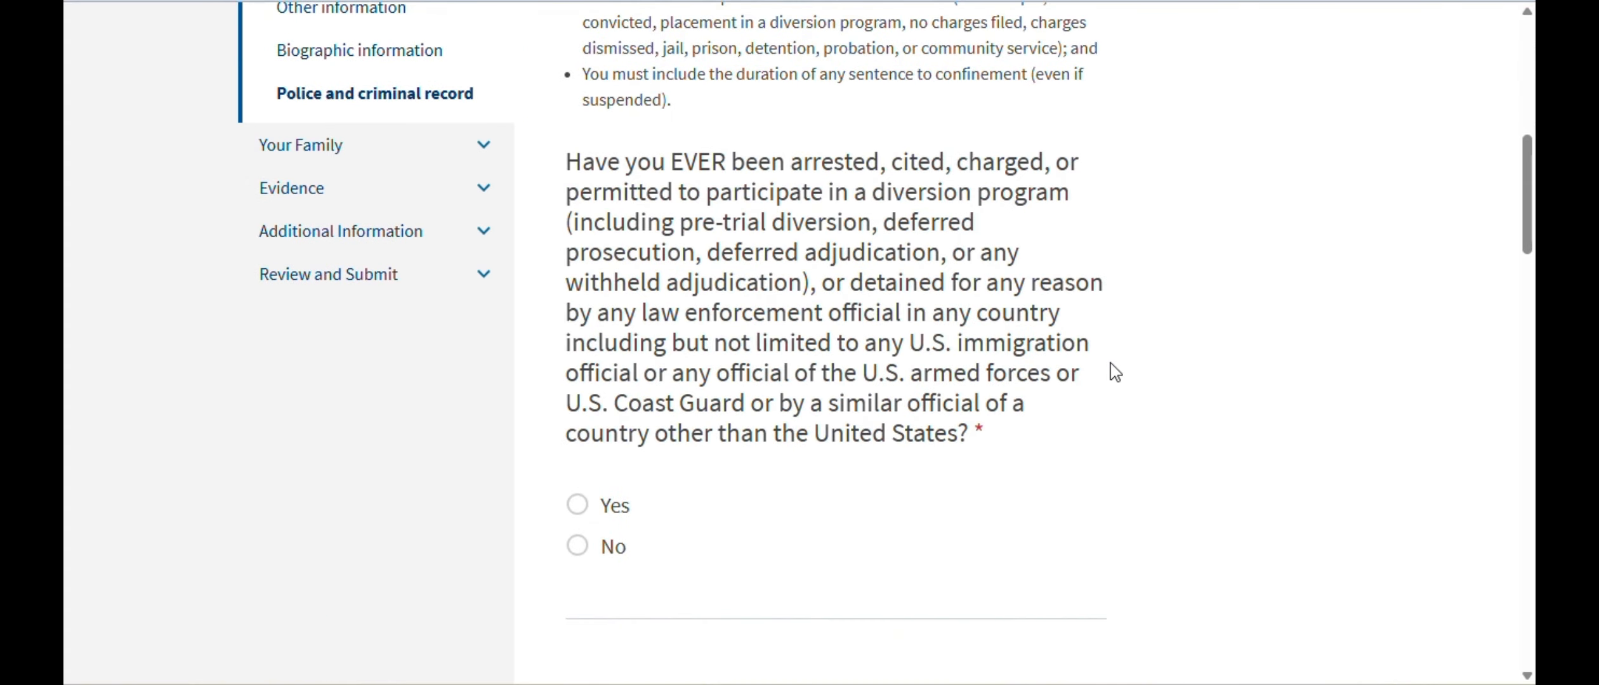
left_click(578, 548)
scroll(1230, 443, "down", 6)
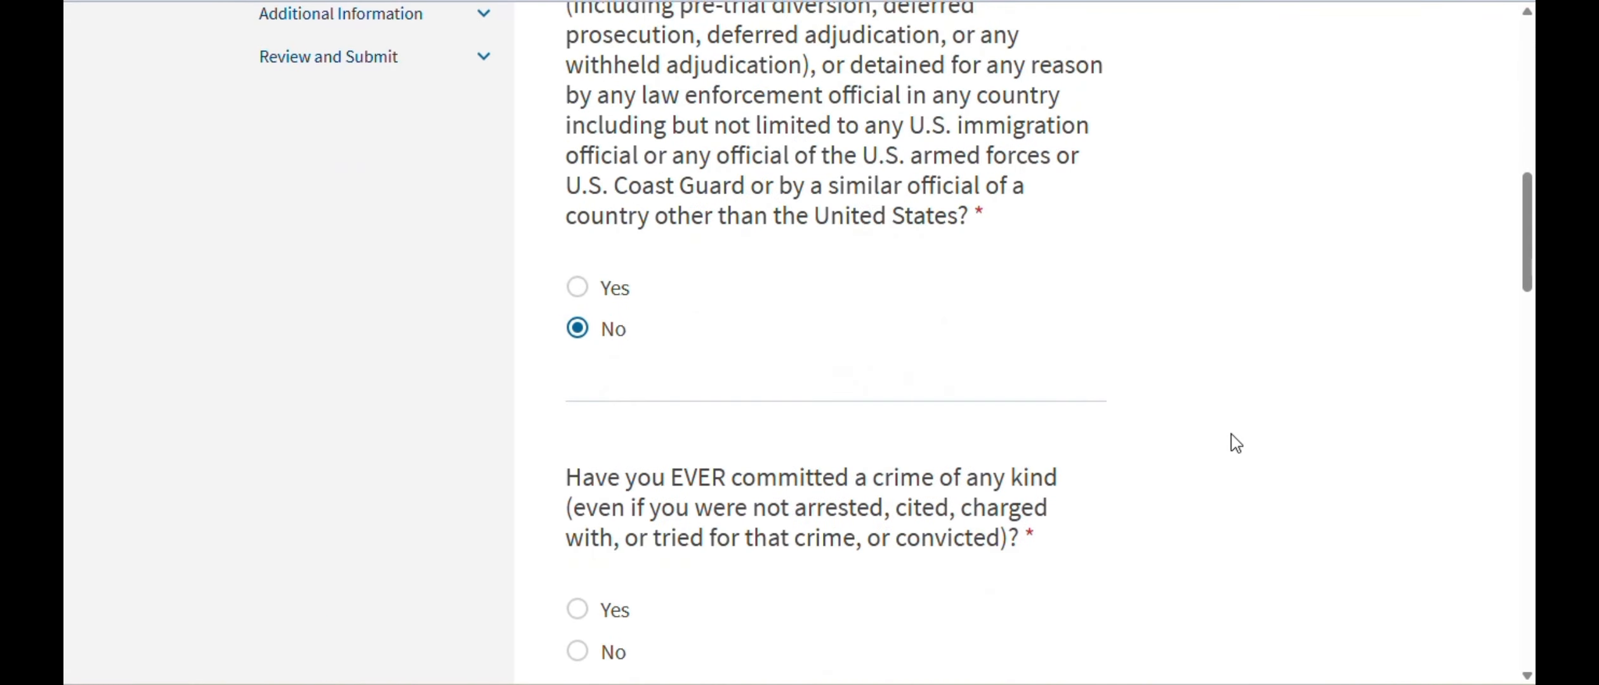
left_click(578, 438)
scroll(956, 396, "down", 3)
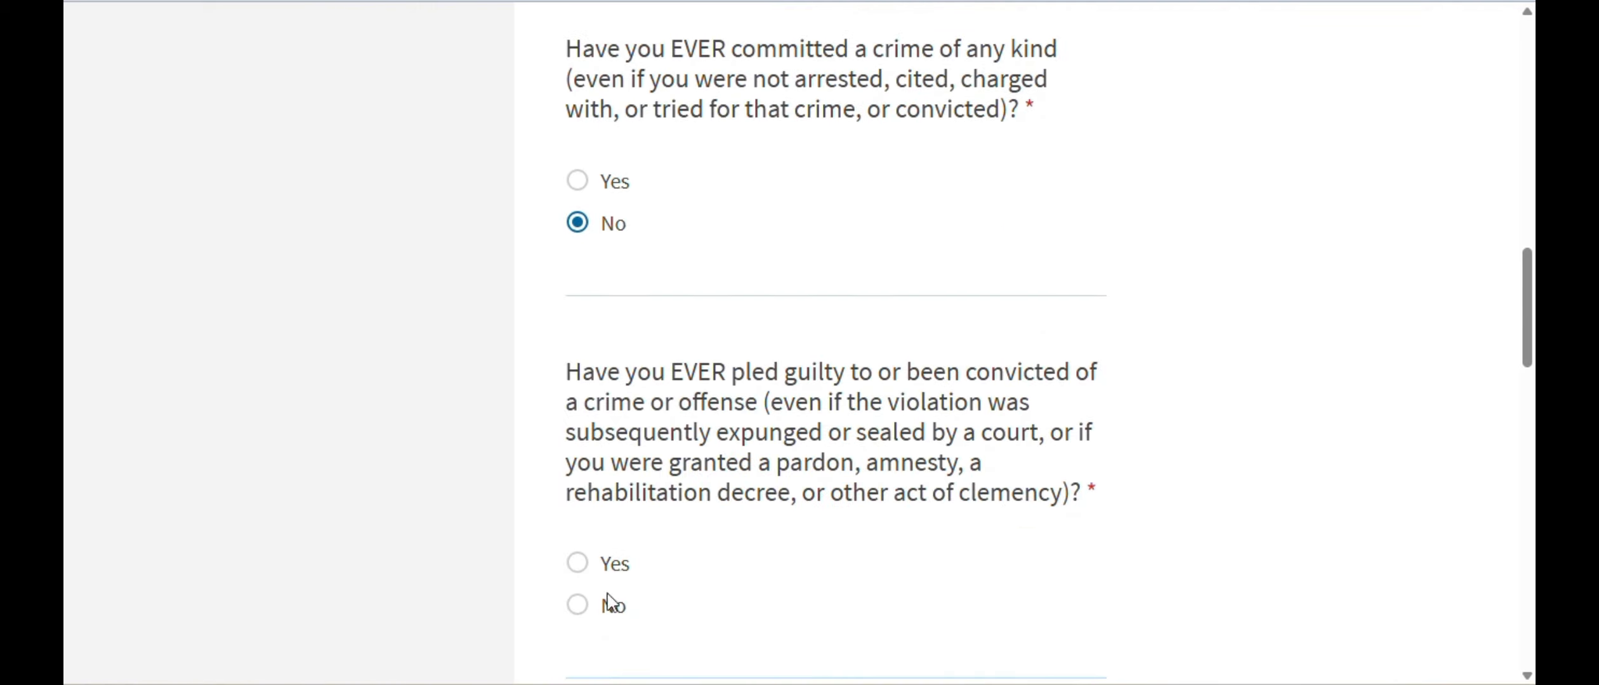
left_click(579, 605)
scroll(1117, 375, "down", 5)
scroll(825, 491, "down", 3)
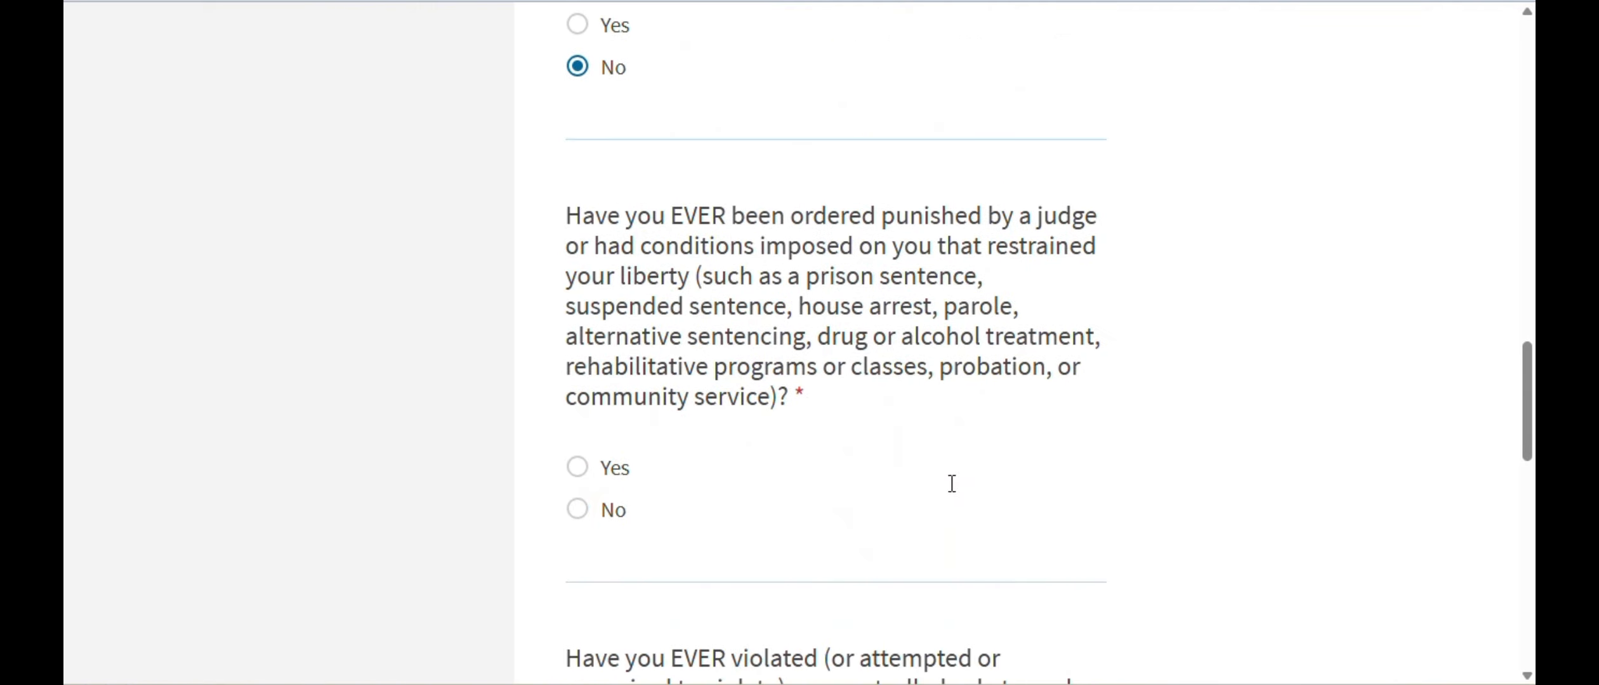
left_click(577, 504)
scroll(983, 446, "down", 5)
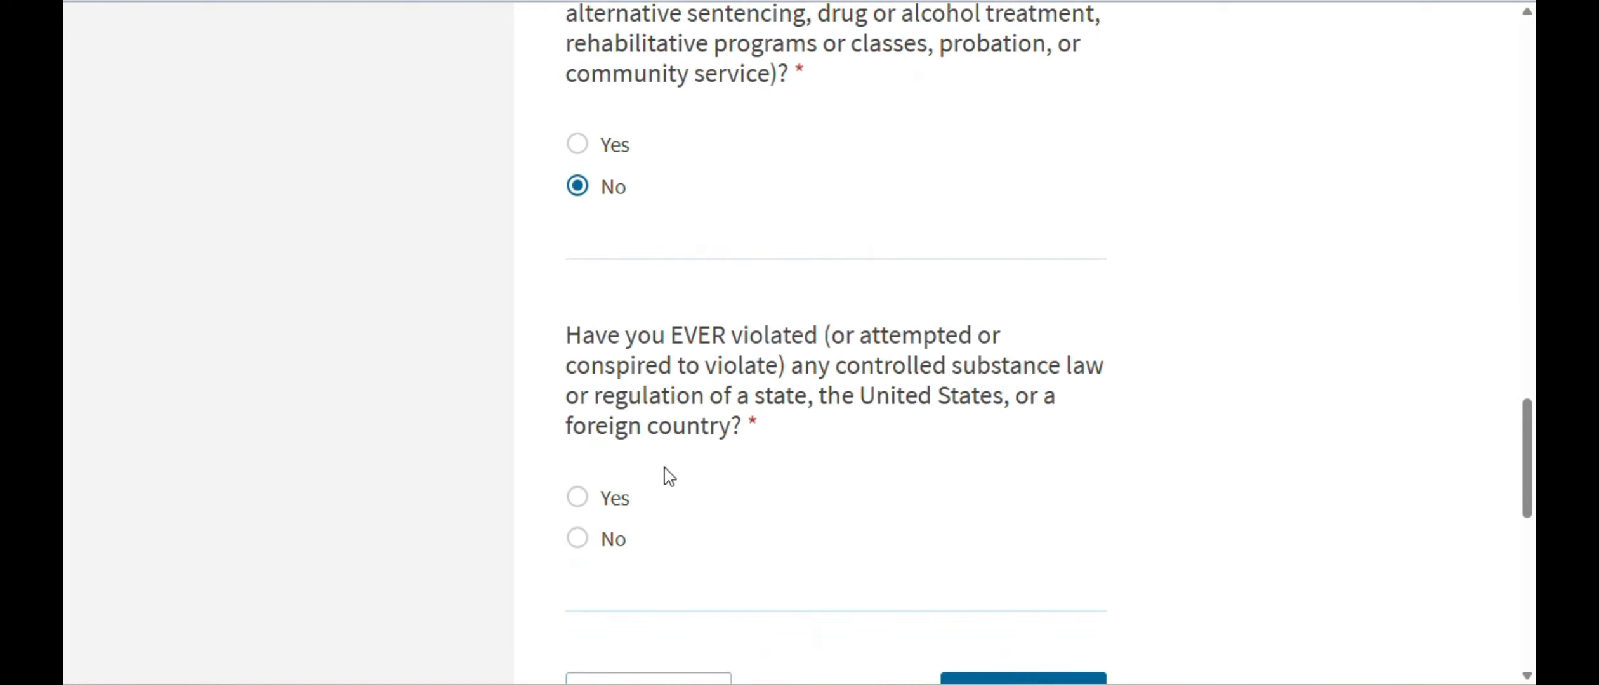
left_click(578, 539)
scroll(581, 546, "down", 3)
left_click(1010, 492)
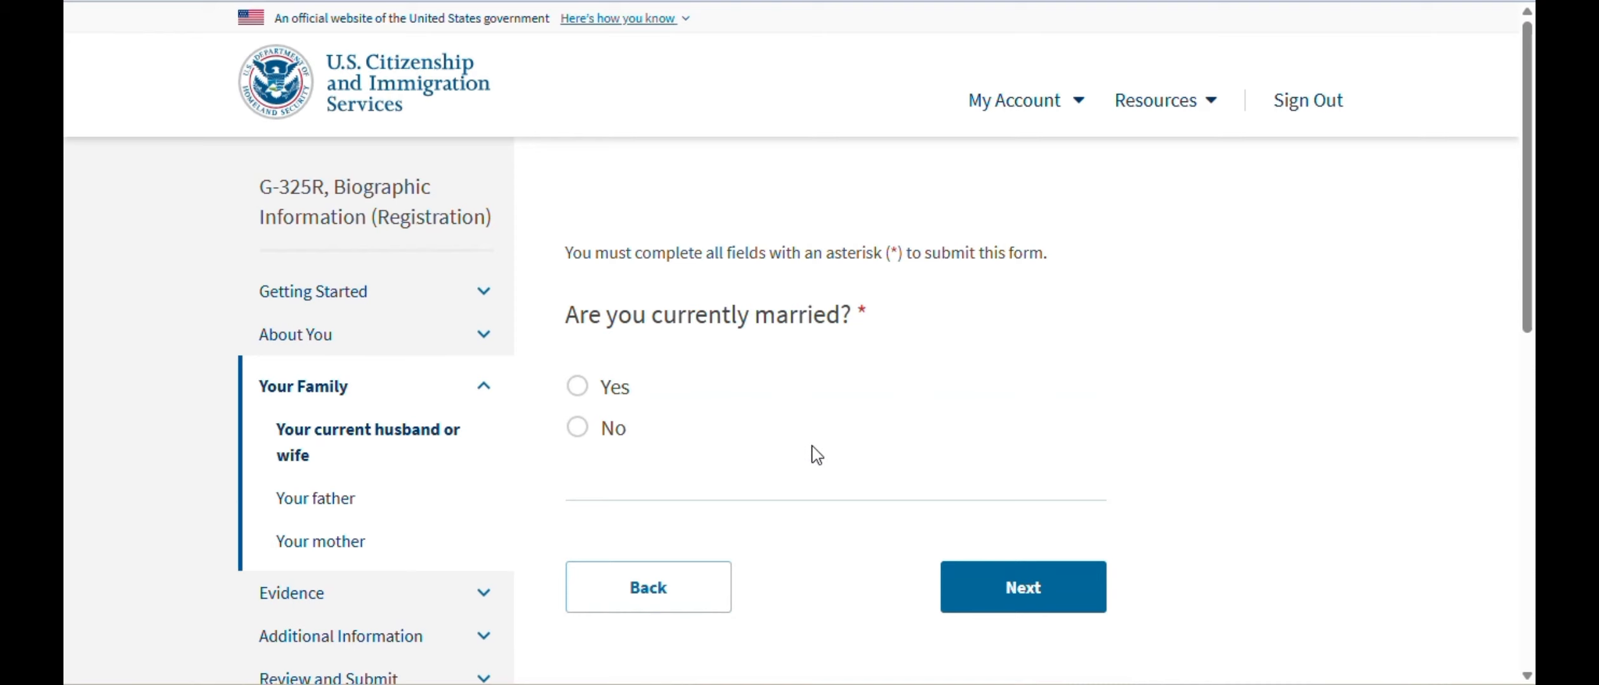
- Answer No to currently married, then enter the father's given and family names
left_click(578, 429)
left_click(1013, 606)
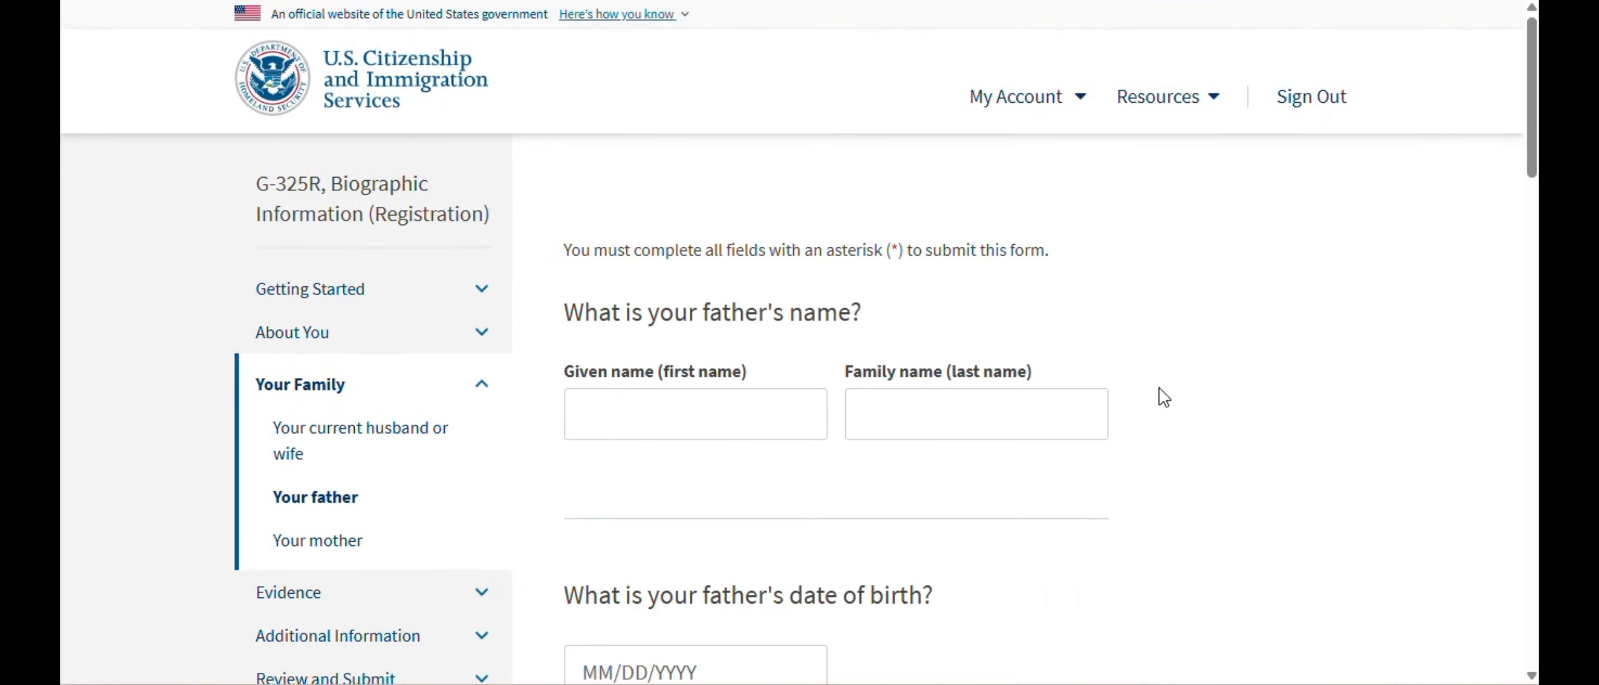
scroll(1161, 395, "down", 2)
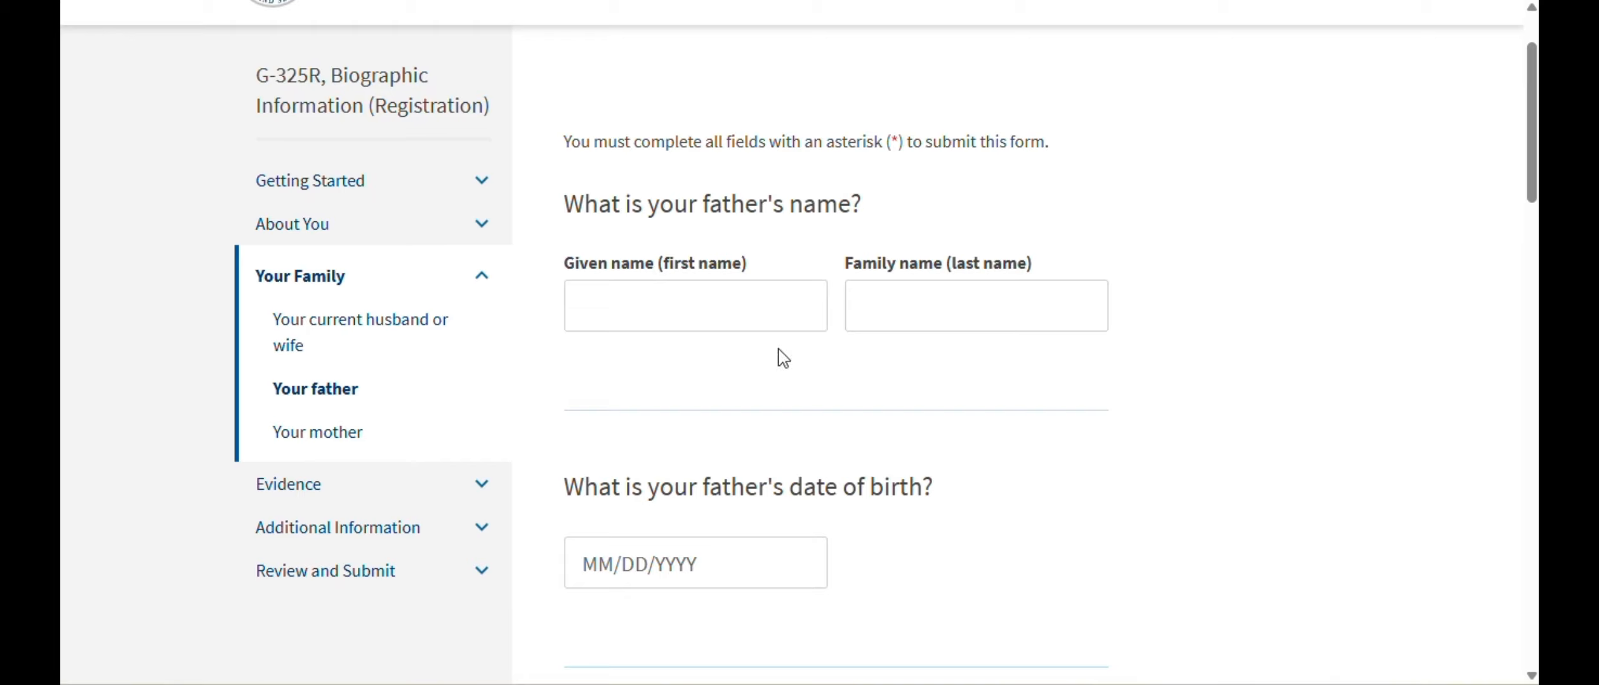
scroll(1124, 351, "down", 3)
scroll(1125, 350, "up", 3)
scroll(1032, 235, "down", 6)
scroll(1117, 370, "up", 6)
left_click(747, 295)
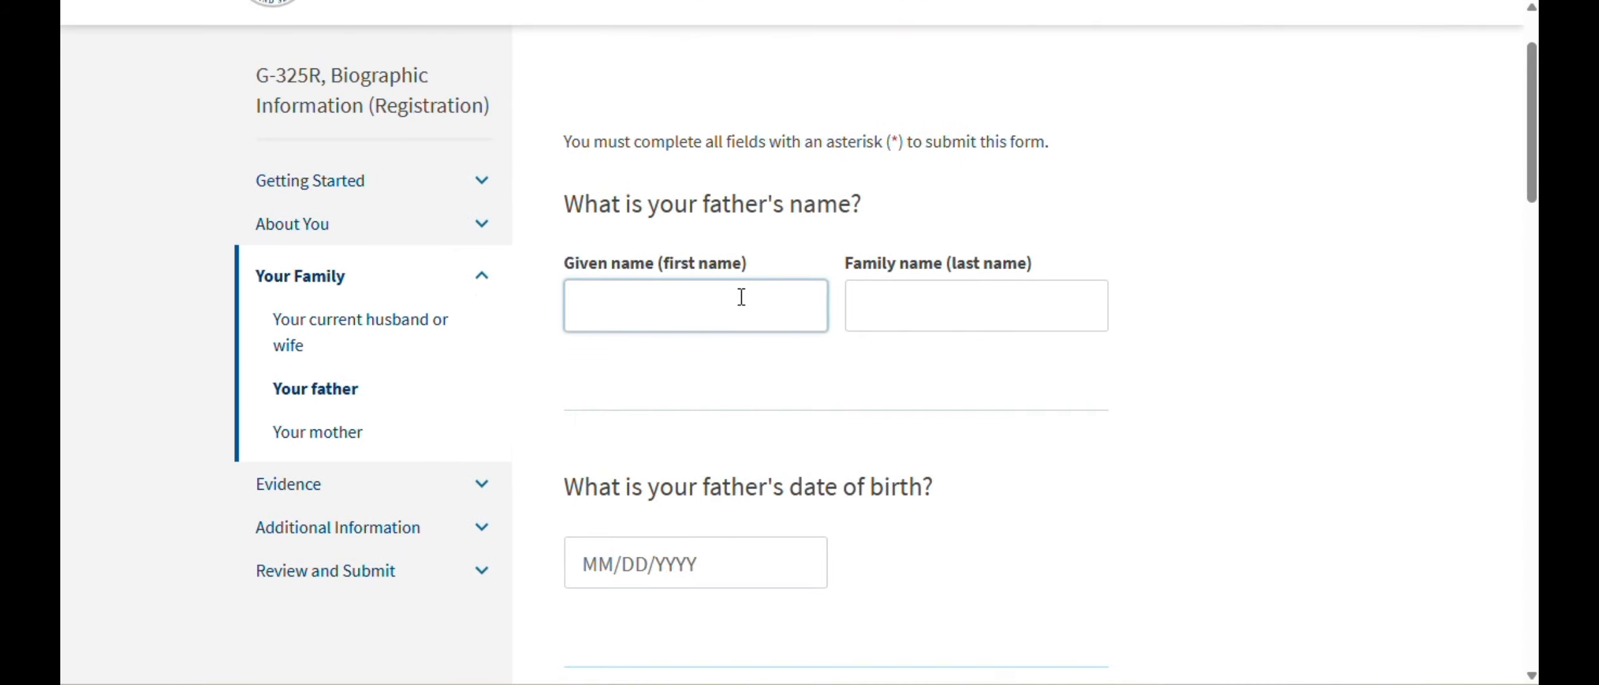
type("Mickey")
key("Tab")
type("M")
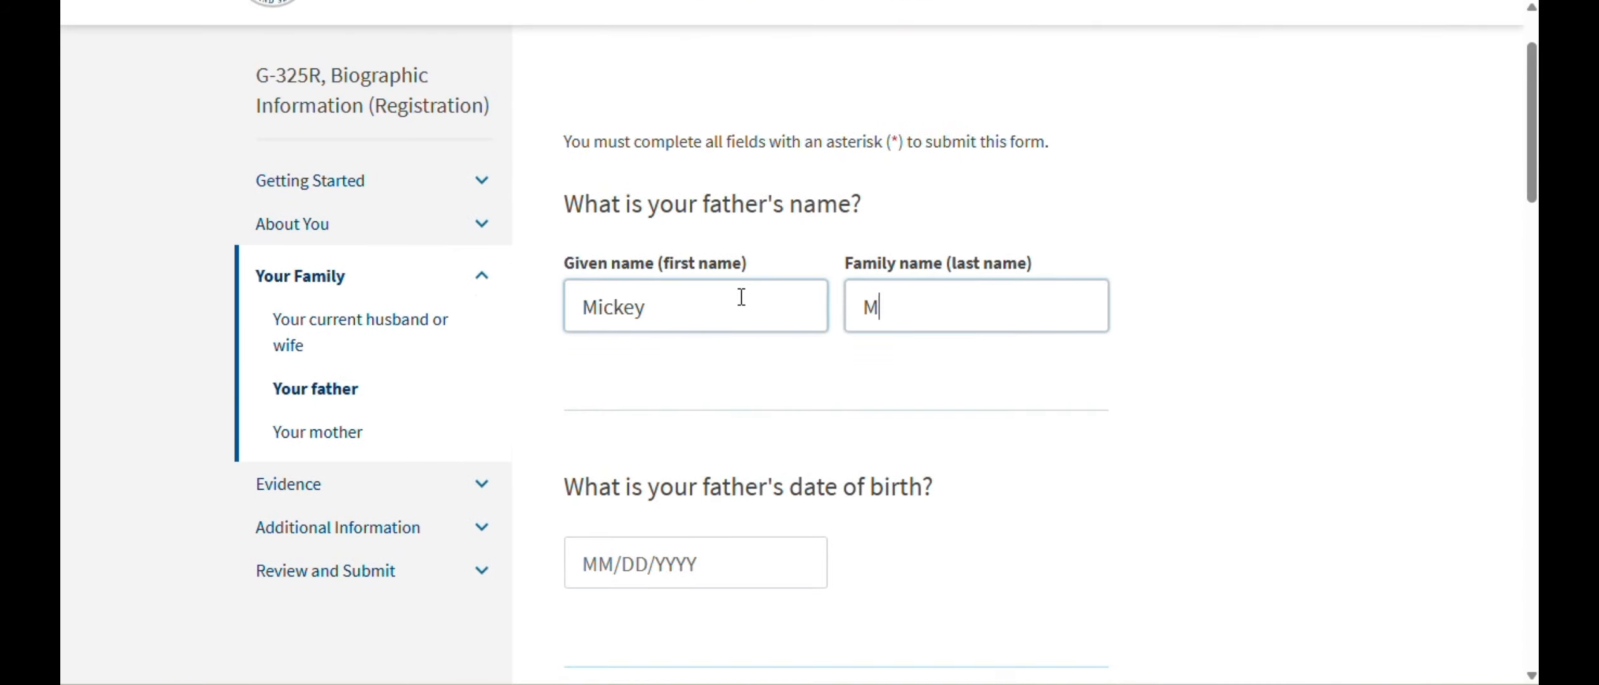
type("ouse")
scroll(664, 286, "down", 3)
left_click(690, 358)
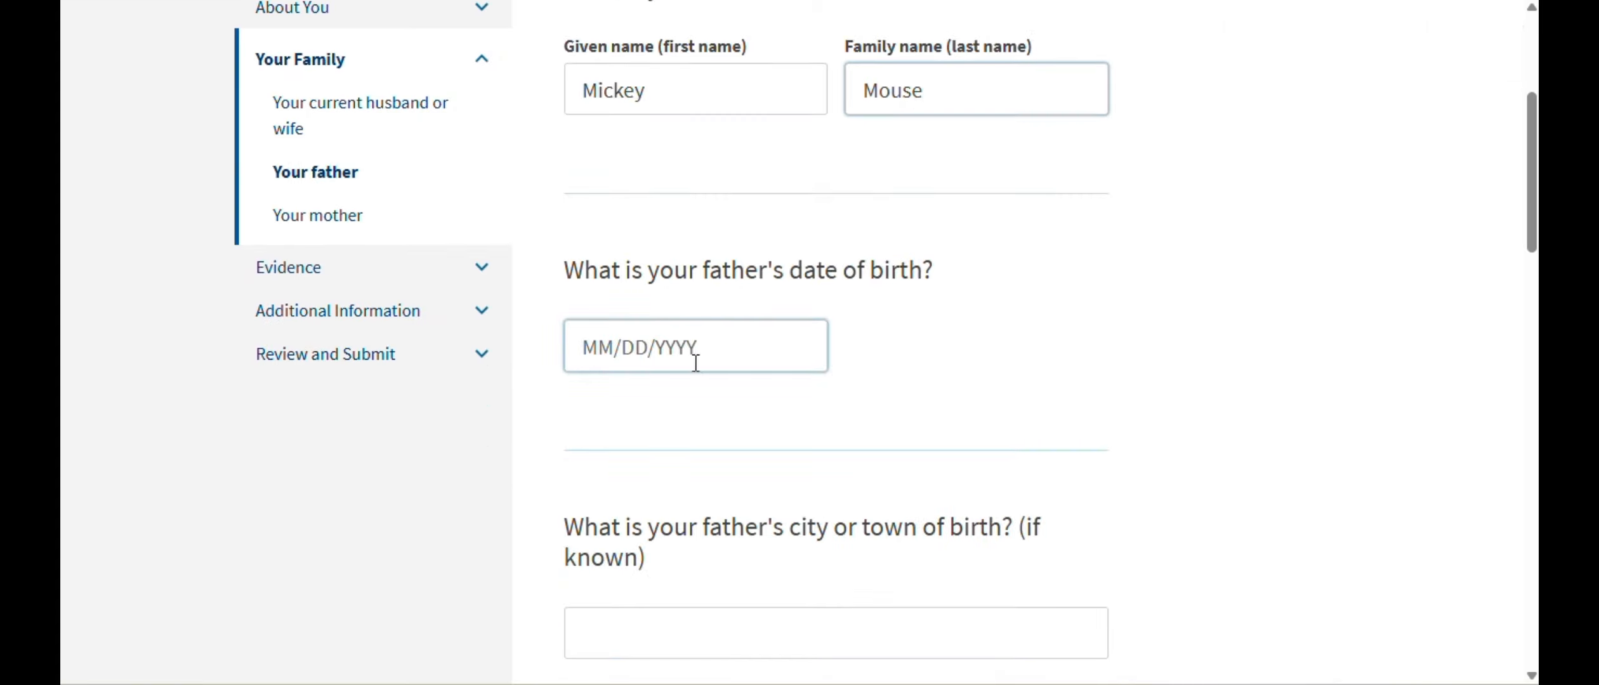
type("0")
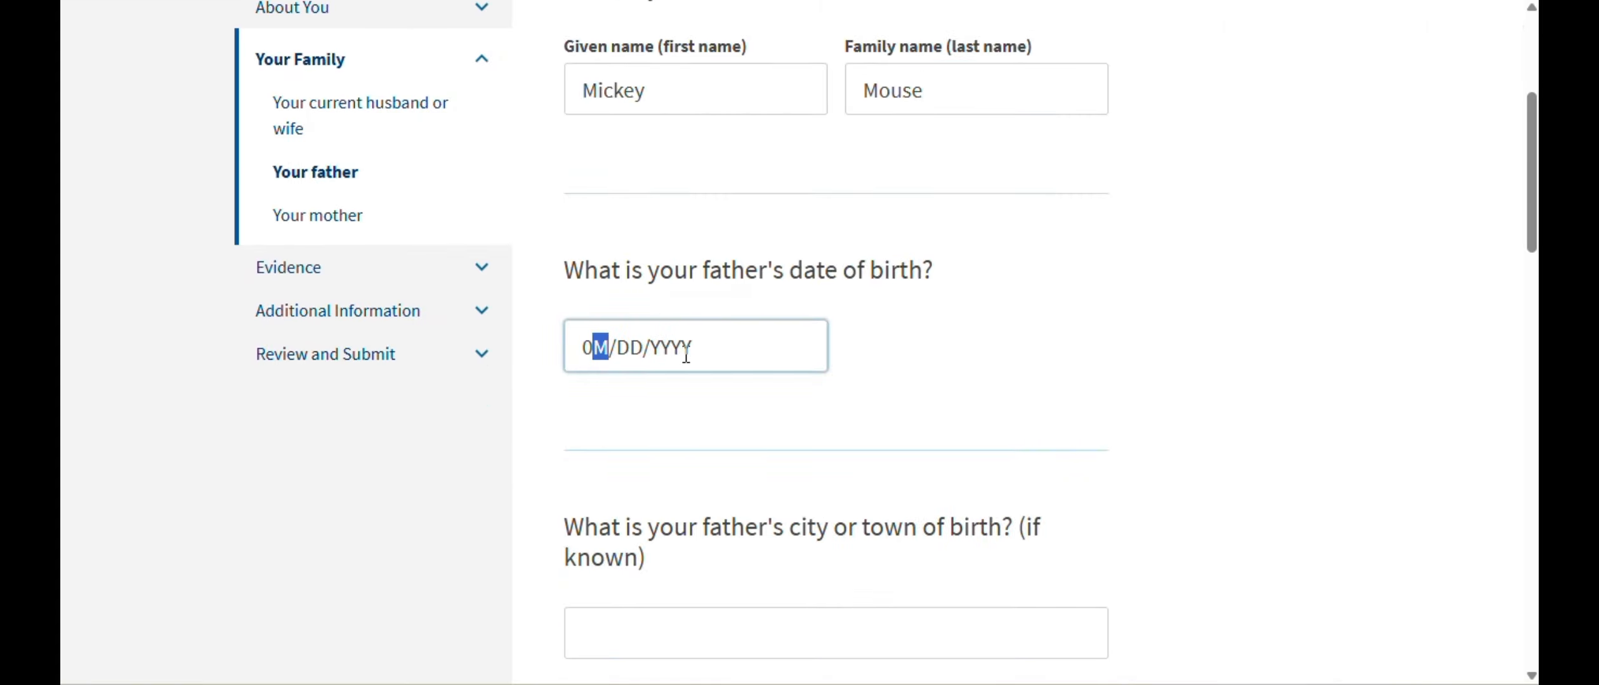
type("2/01/")
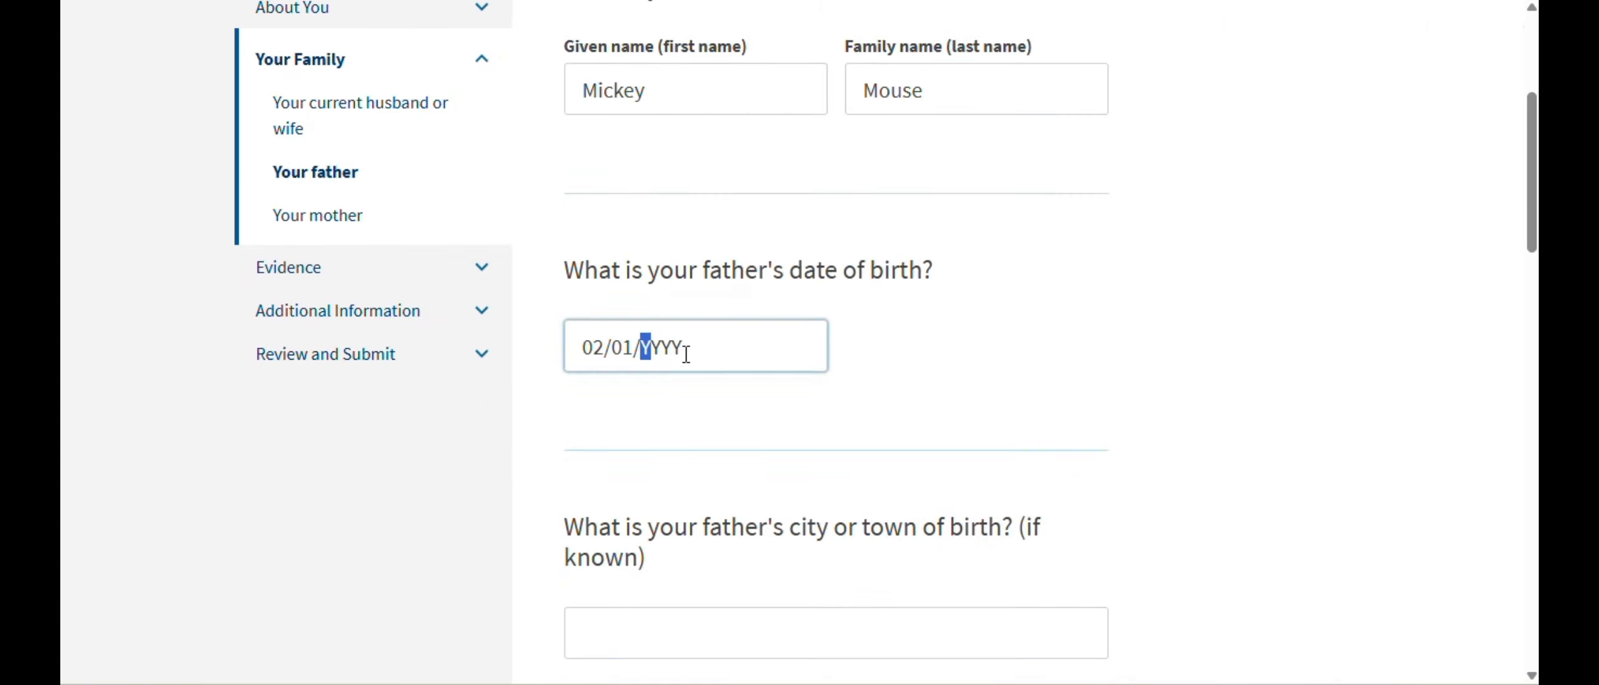
type("1965")
scroll(810, 325, "down", 3)
left_click(806, 410)
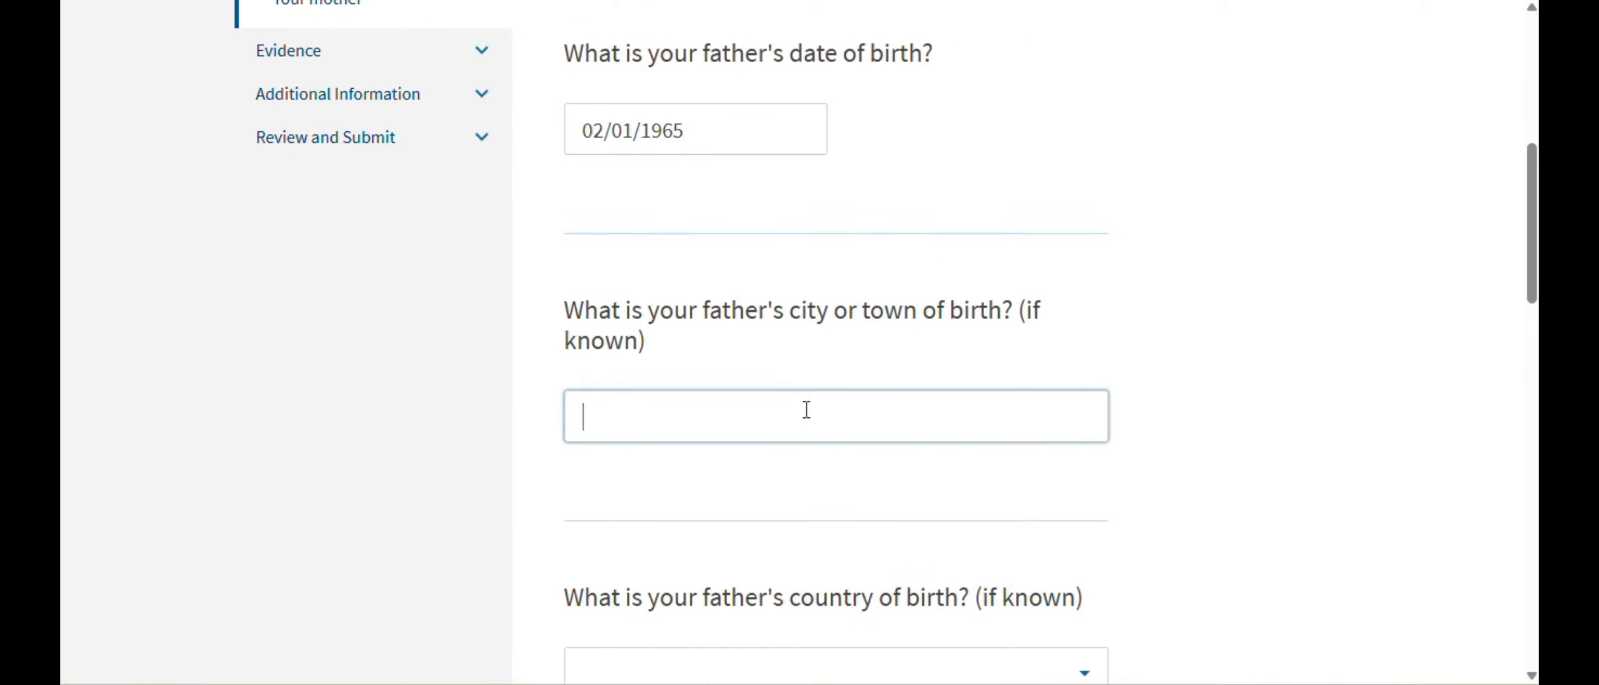
type("Delhi")
scroll(807, 410, "down", 3)
left_click(781, 470)
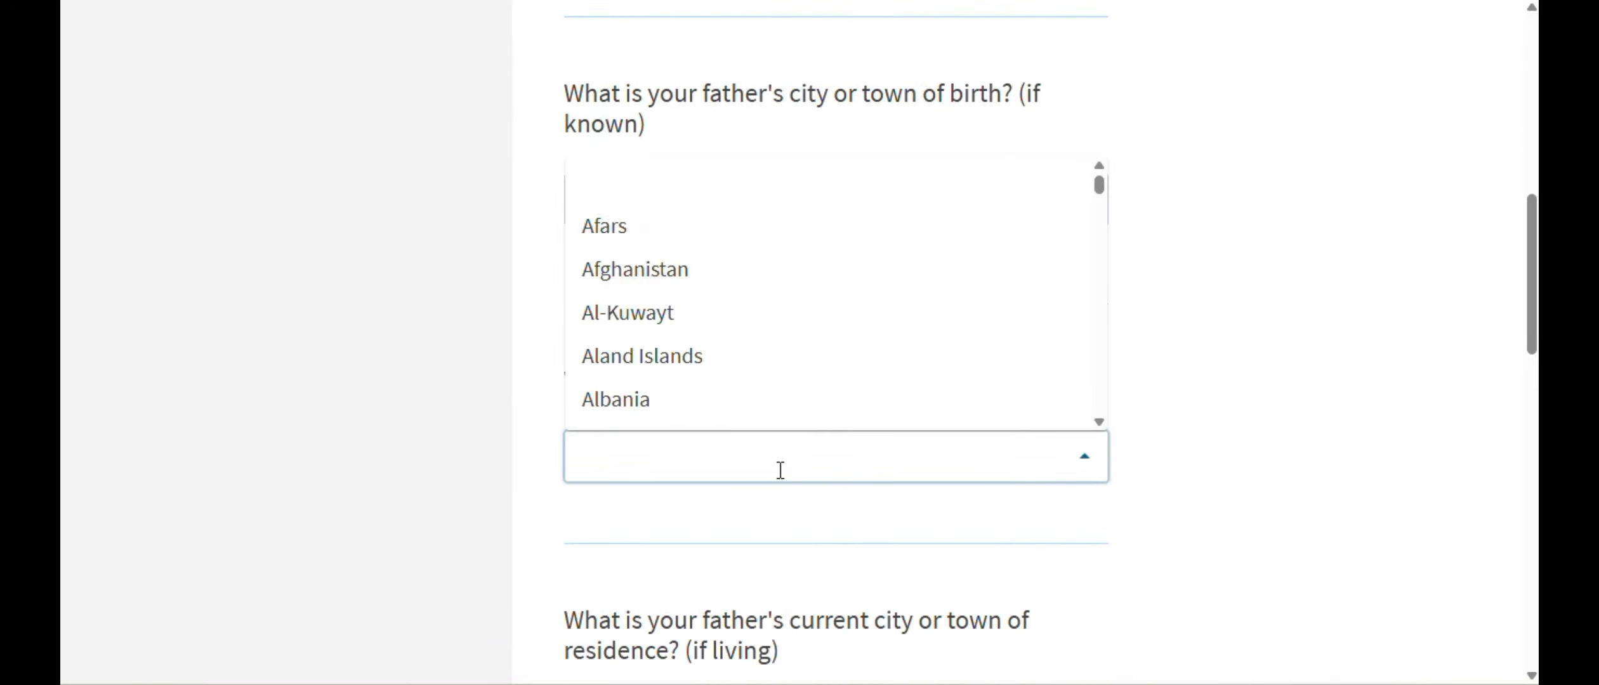
type("Indi")
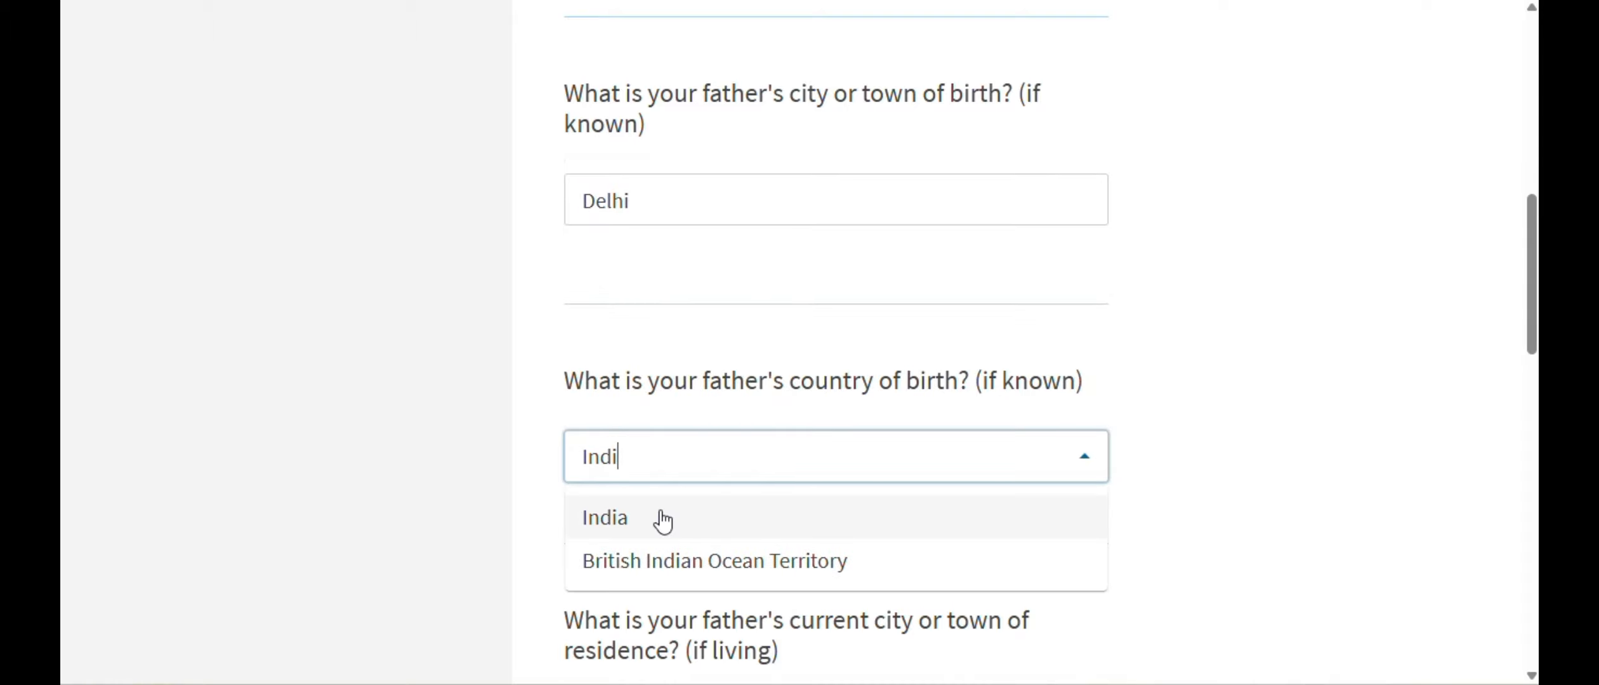
left_click(663, 521)
- Set the father's current residence to Delhi, India
scroll(760, 493, "down", 3)
left_click(825, 492)
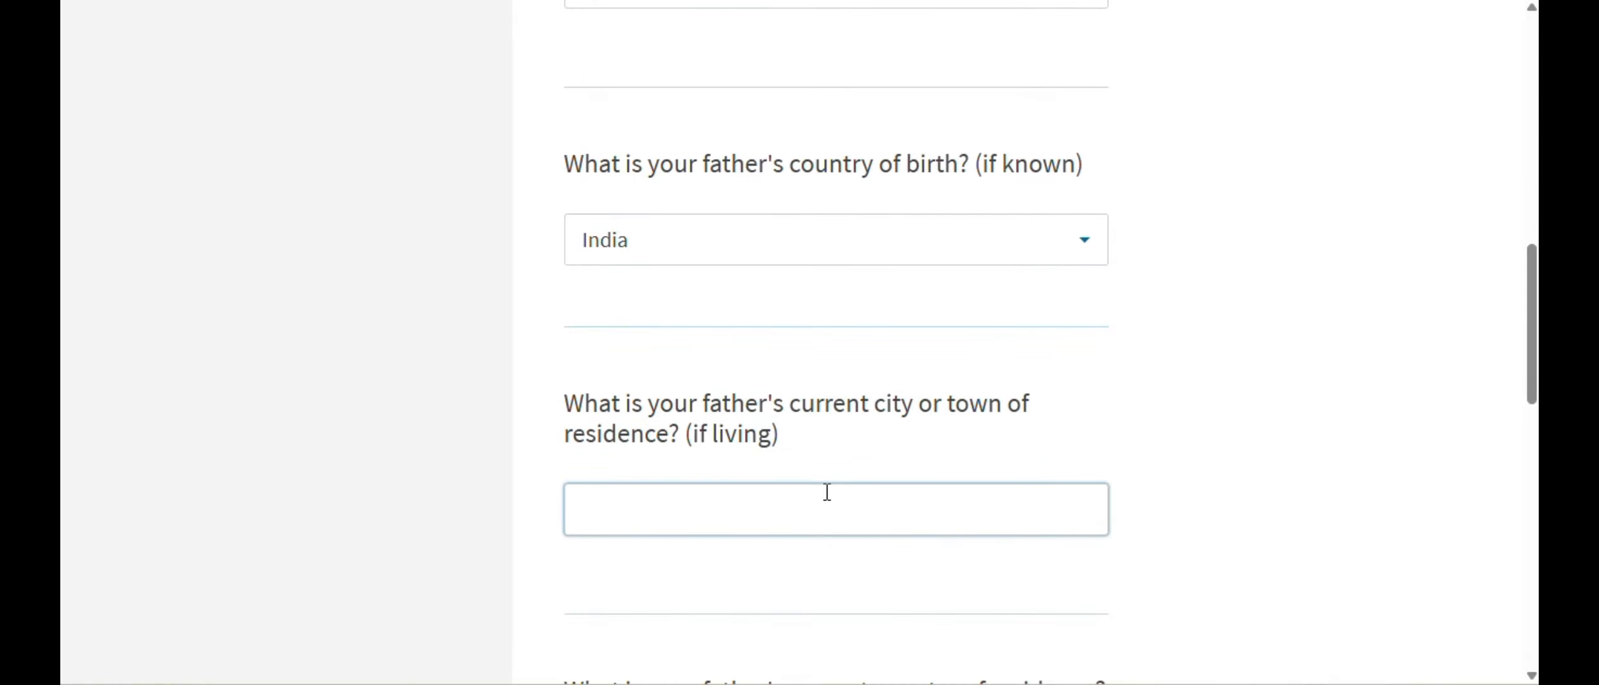
type("Delhi")
scroll(611, 525, "down", 5)
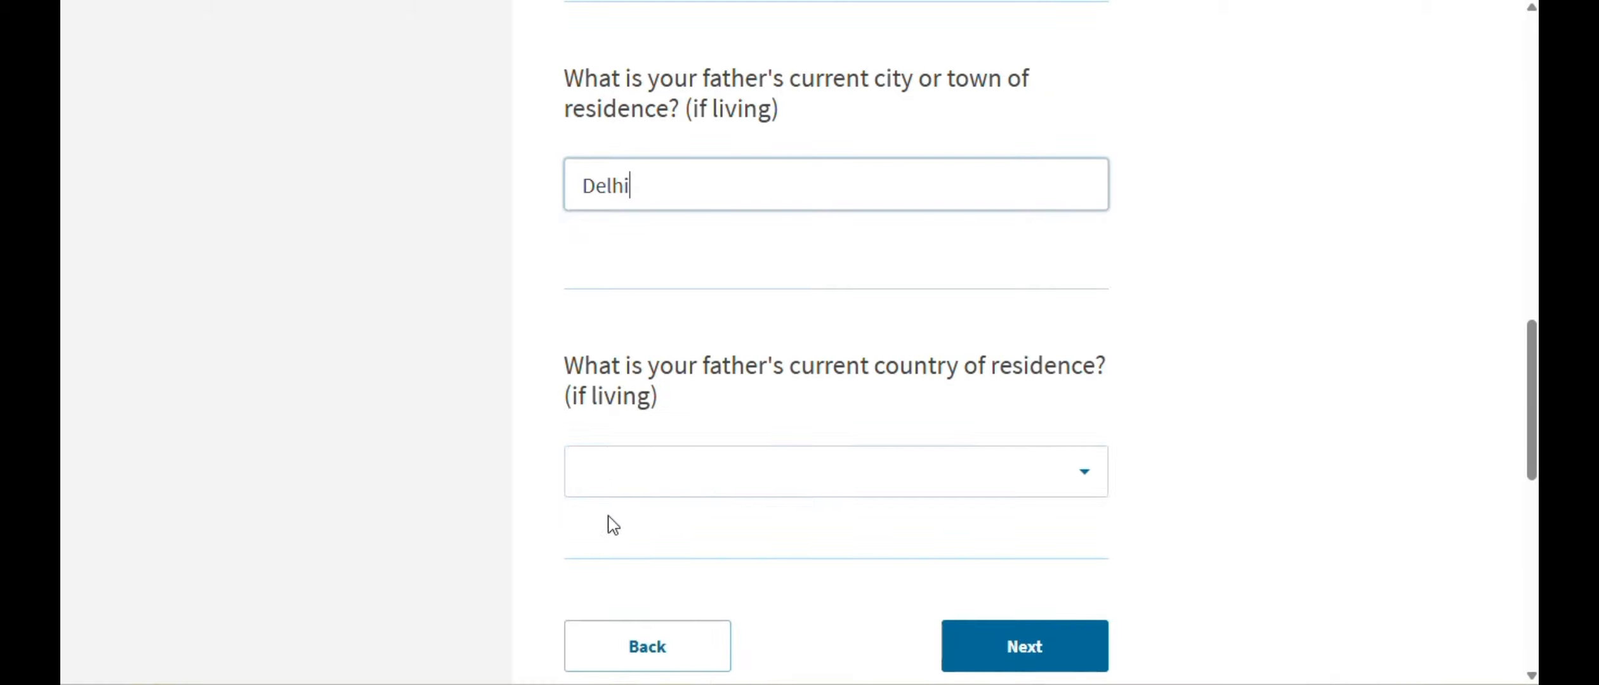
left_click(707, 479)
type("indi")
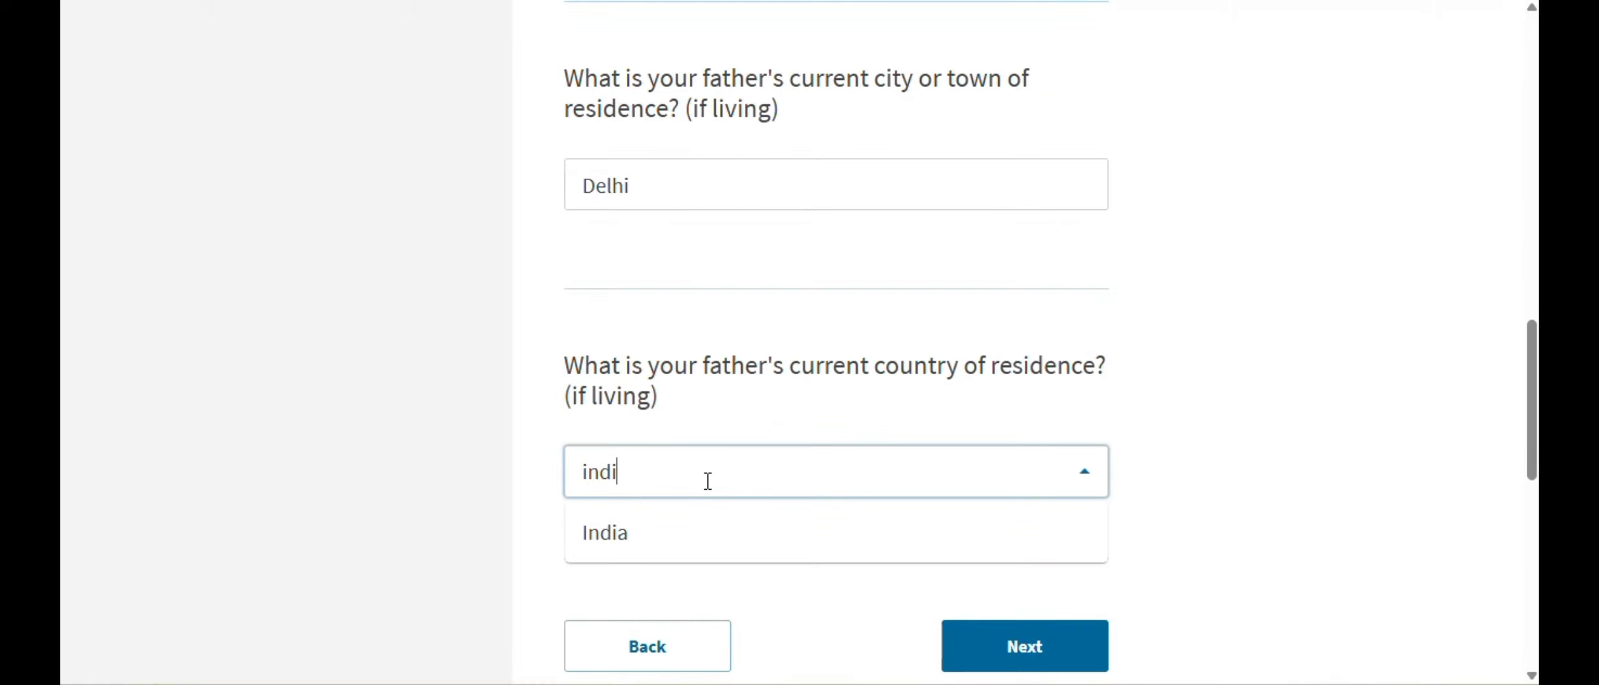
left_click(698, 539)
- Enter the mother's given and family names and birth date 03/01/1975
left_click(1046, 646)
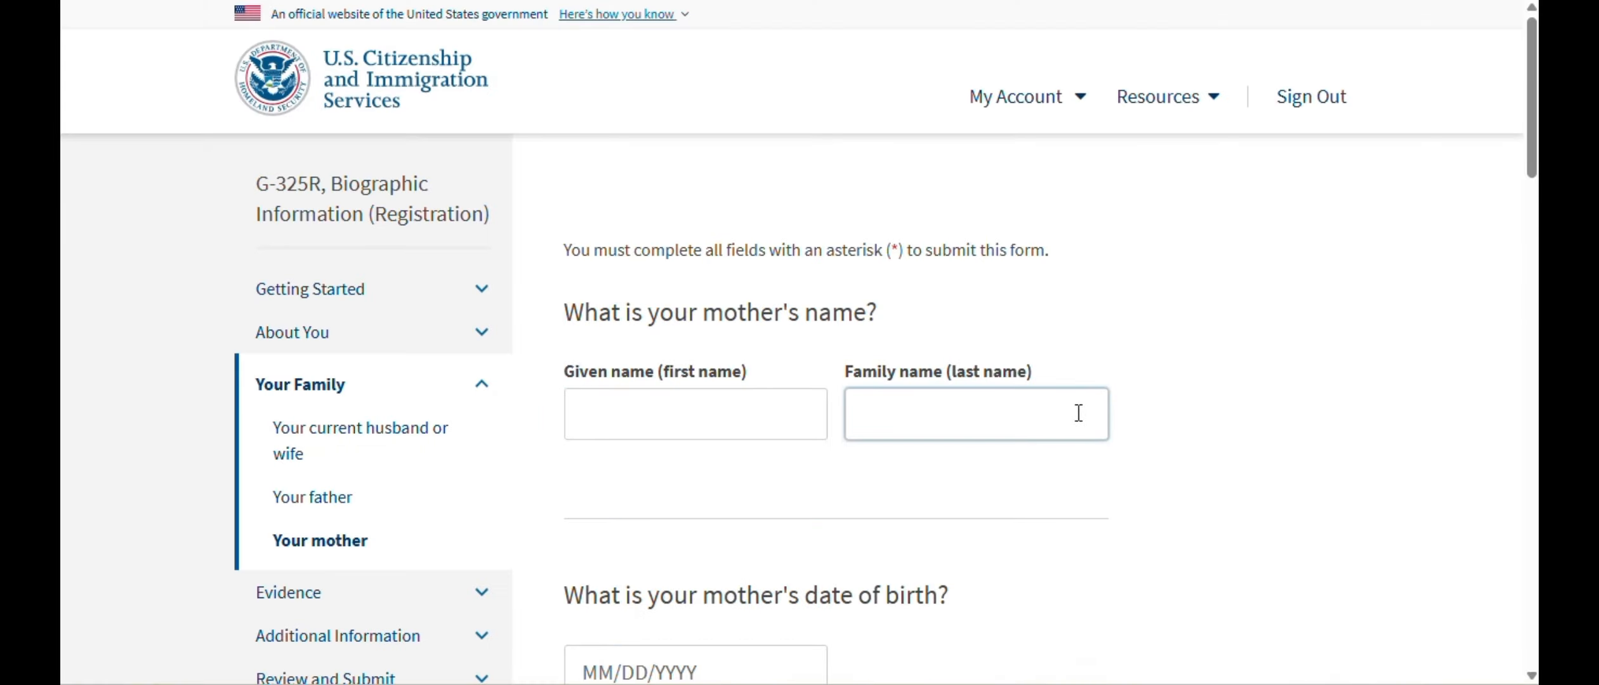
scroll(1012, 238, "down", 2)
left_click(750, 323)
type("Mini")
key("Tab")
type("Mouse")
scroll(705, 350, "down", 2)
left_click(703, 470)
type("03/01/")
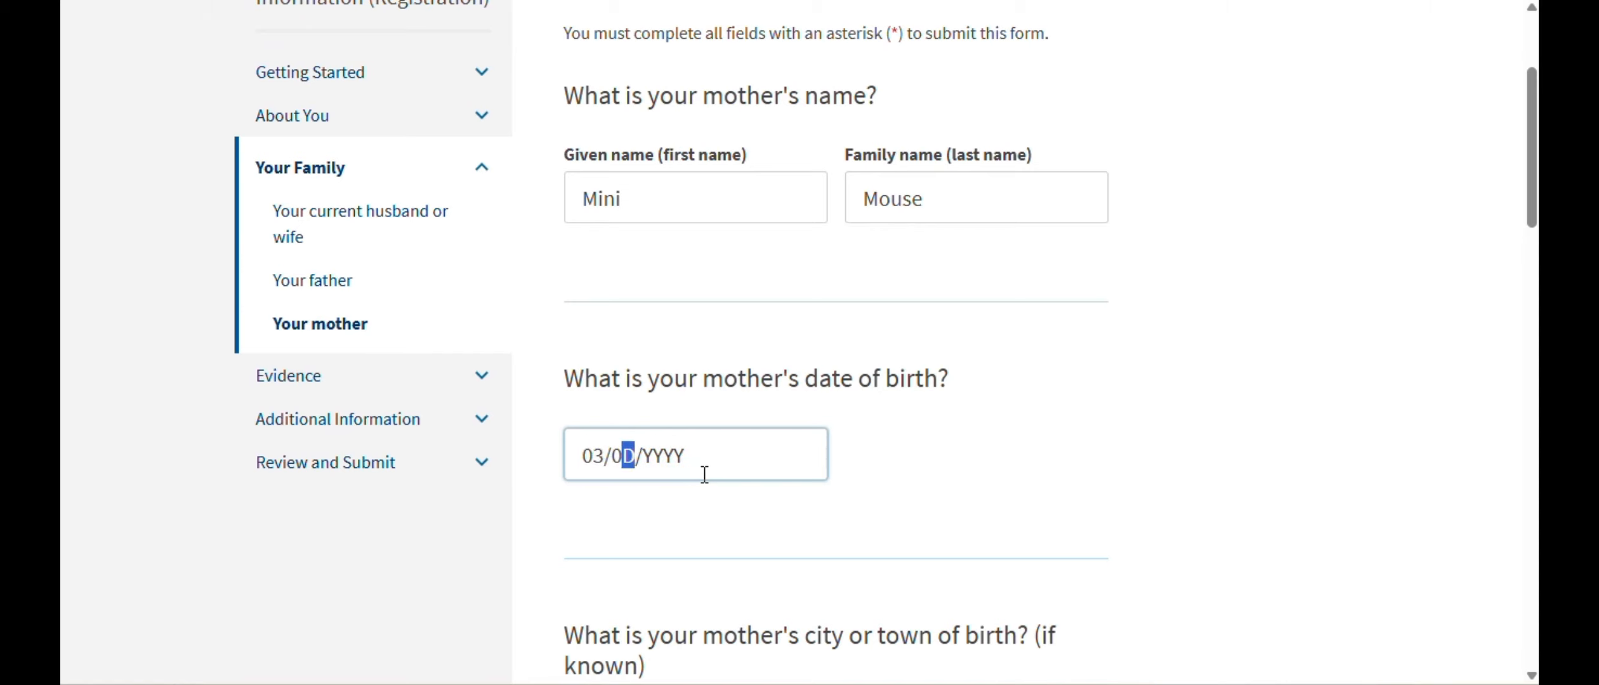
type("1975")
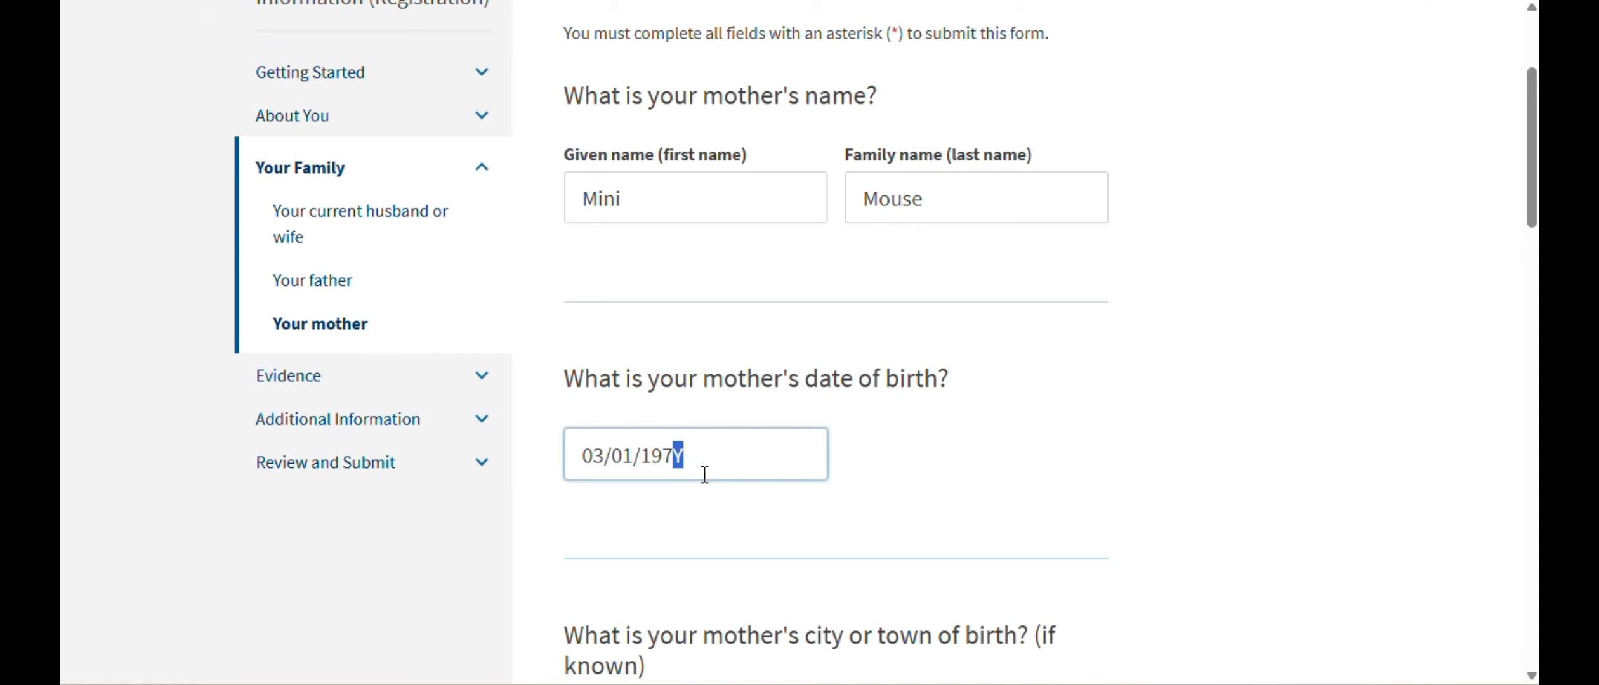
- Set the mother's birthplace to Delhi, India
scroll(799, 375, "down", 5)
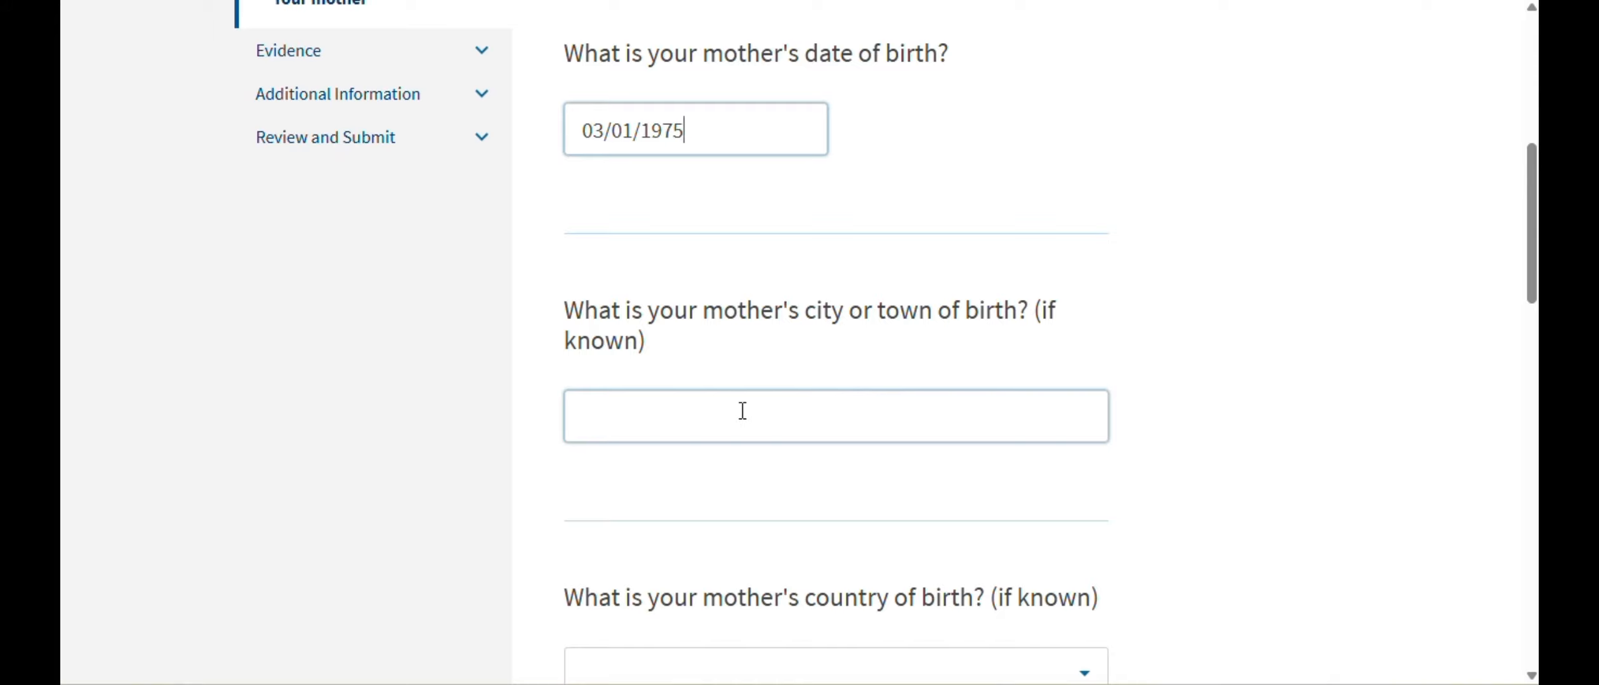
left_click(743, 410)
type("Delhi")
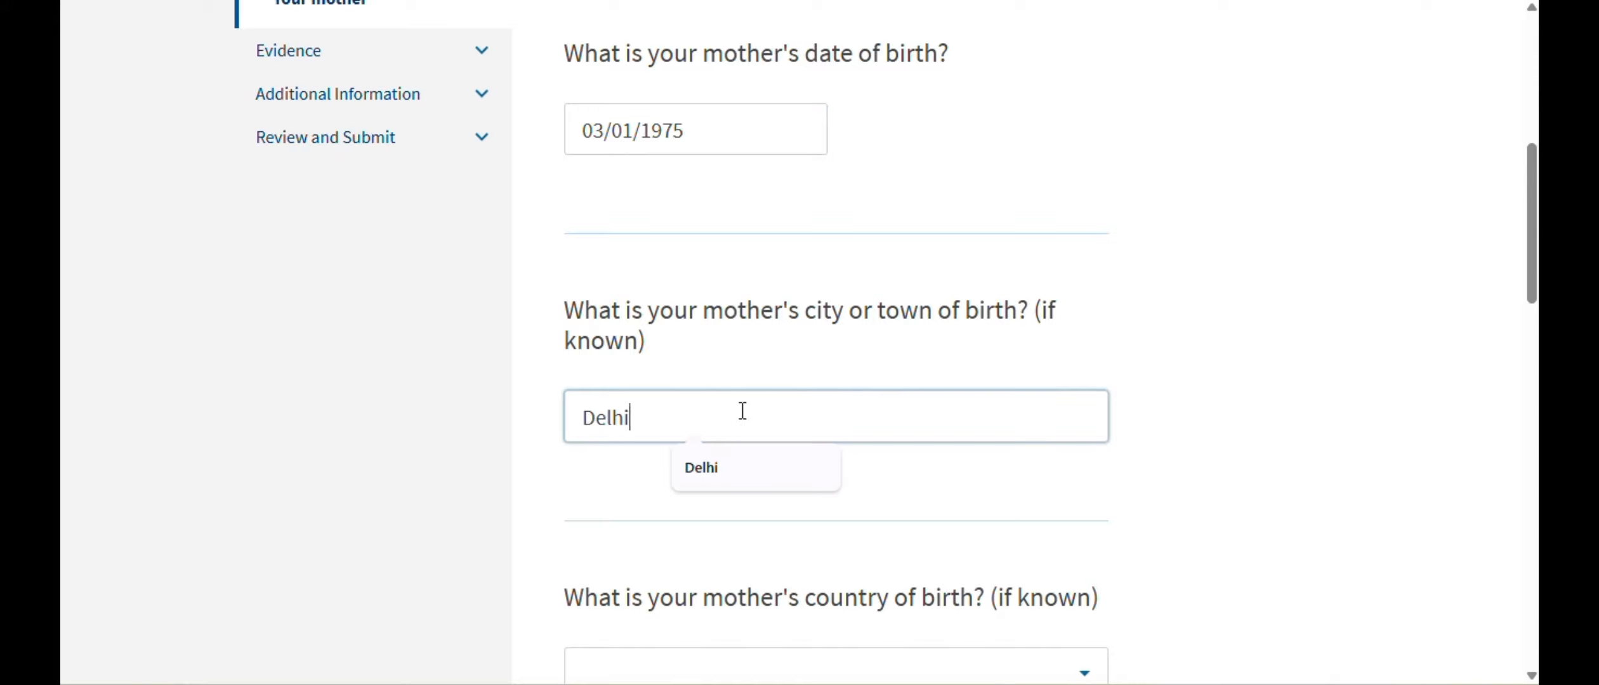
scroll(752, 438, "down", 3)
left_click(760, 464)
type("indi")
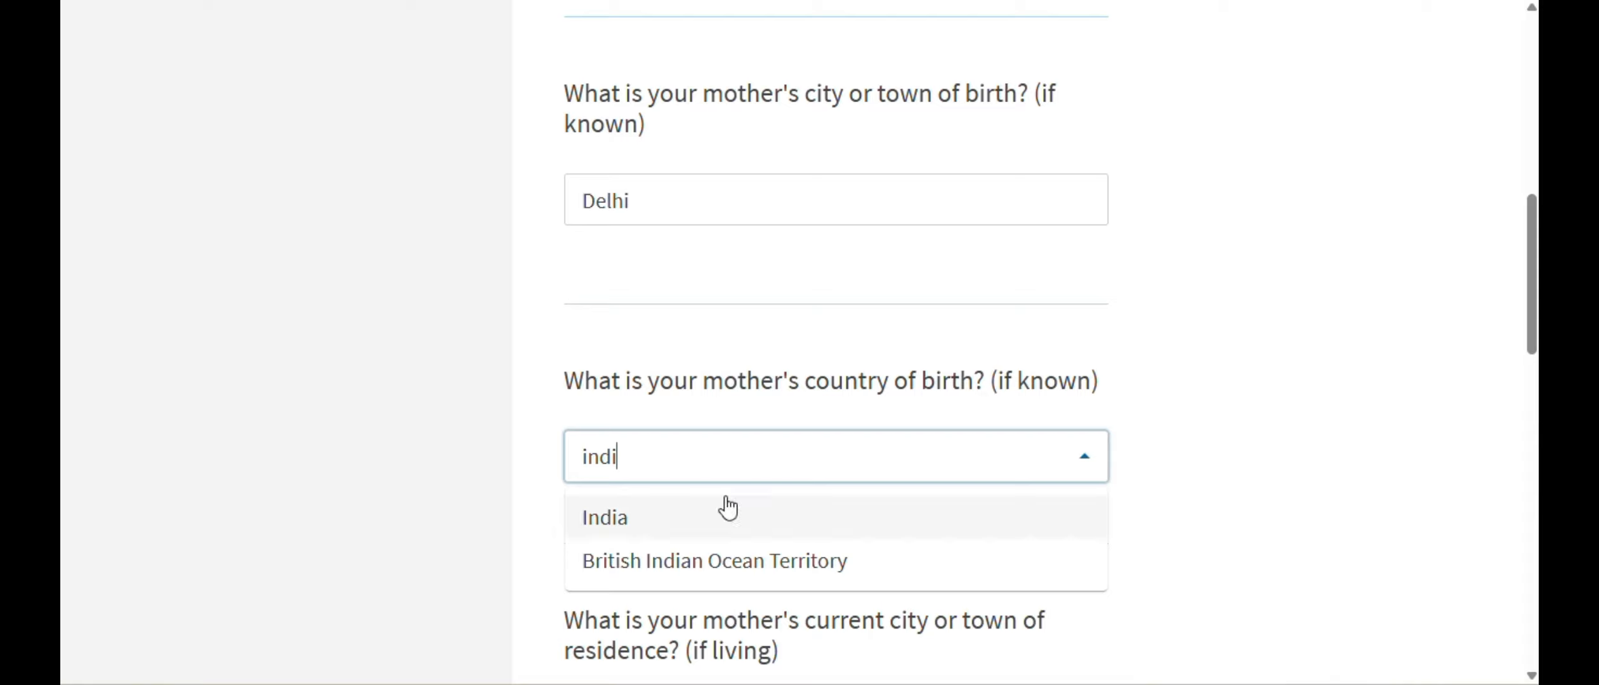
left_click(736, 502)
- Set the mother's current residence to Delhi, India and continue
scroll(741, 495, "down", 5)
left_click(799, 381)
type("Delhi")
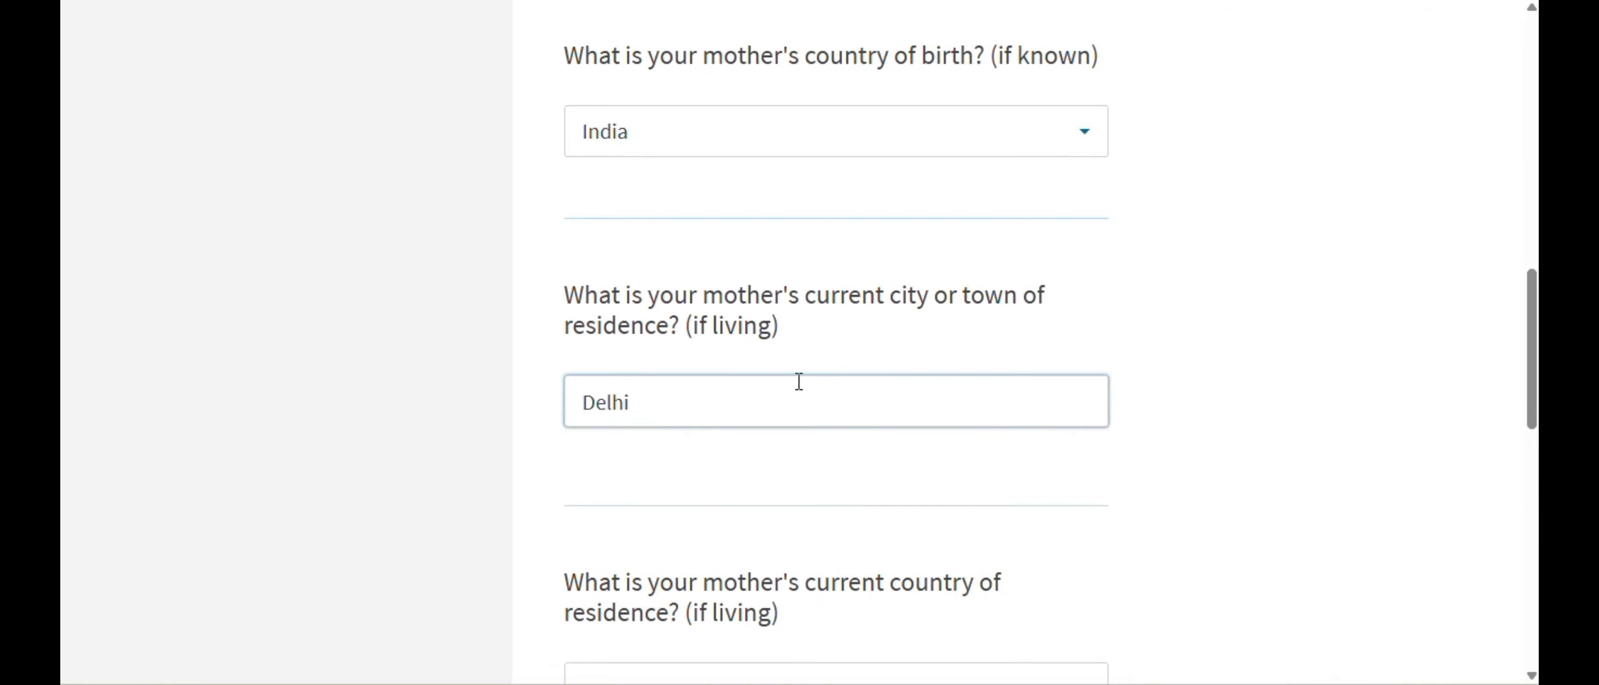
scroll(799, 381, "down", 5)
left_click(782, 347)
type("indi")
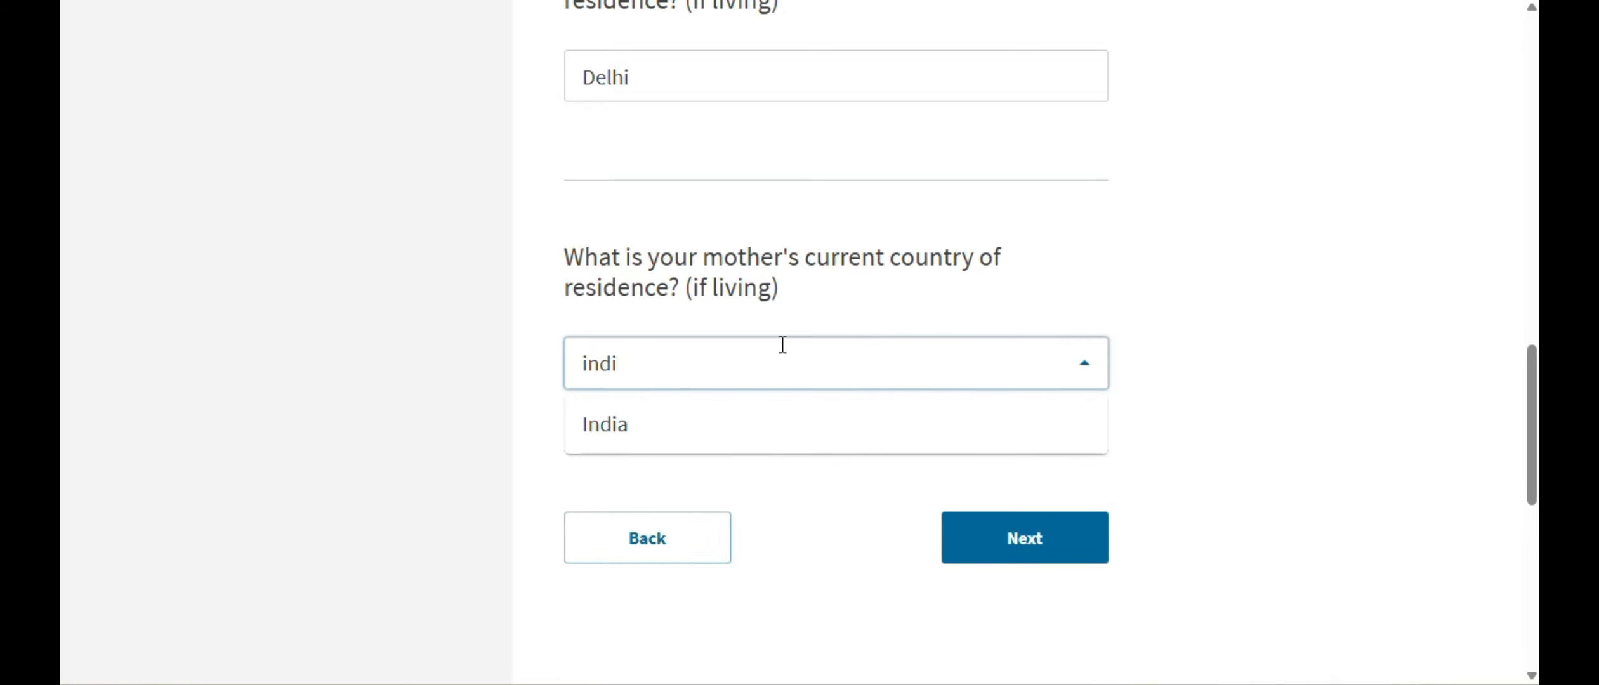
left_click(668, 444)
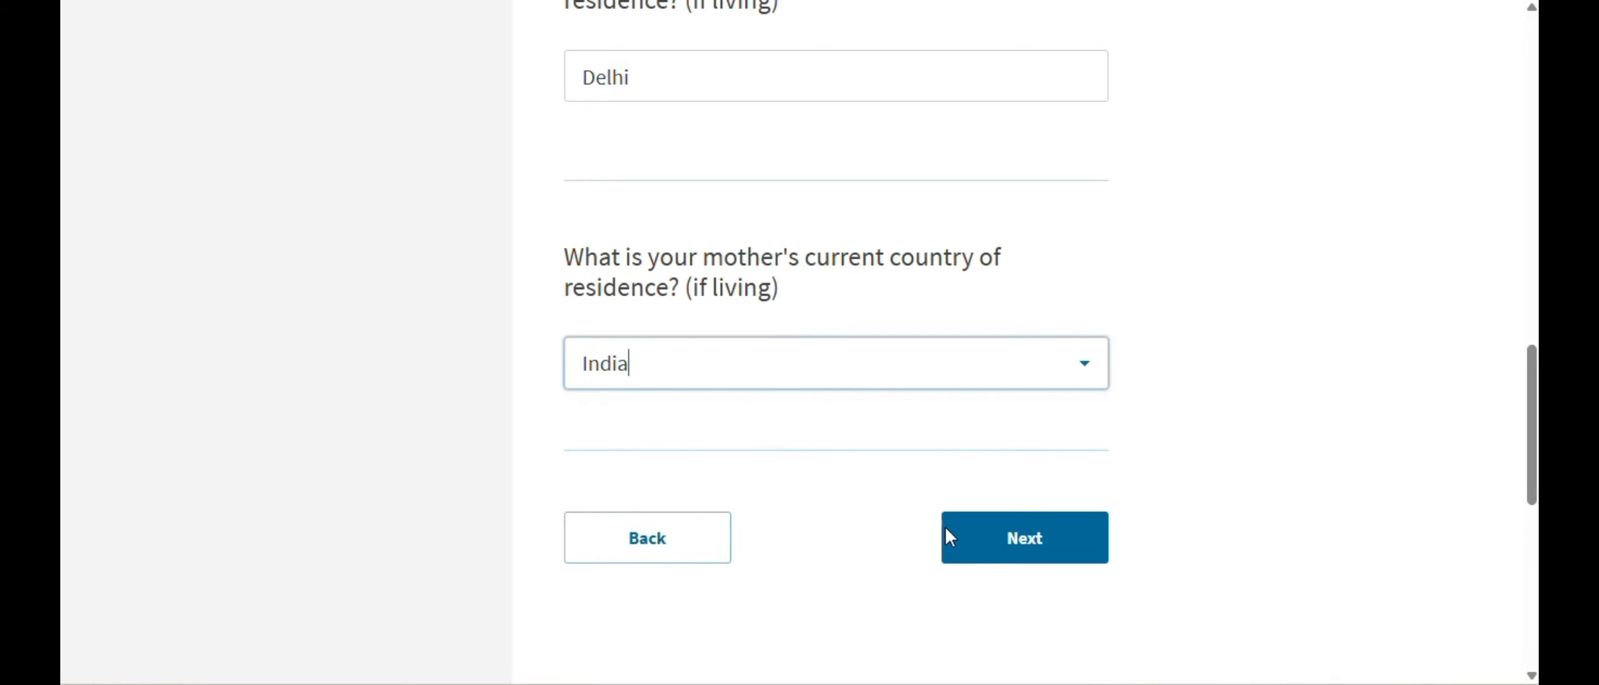
left_click(1004, 537)
- Continue without uploading evidence, past the missing-evidence warning, and leave Additional Information blank
scroll(1079, 355, "down", 5)
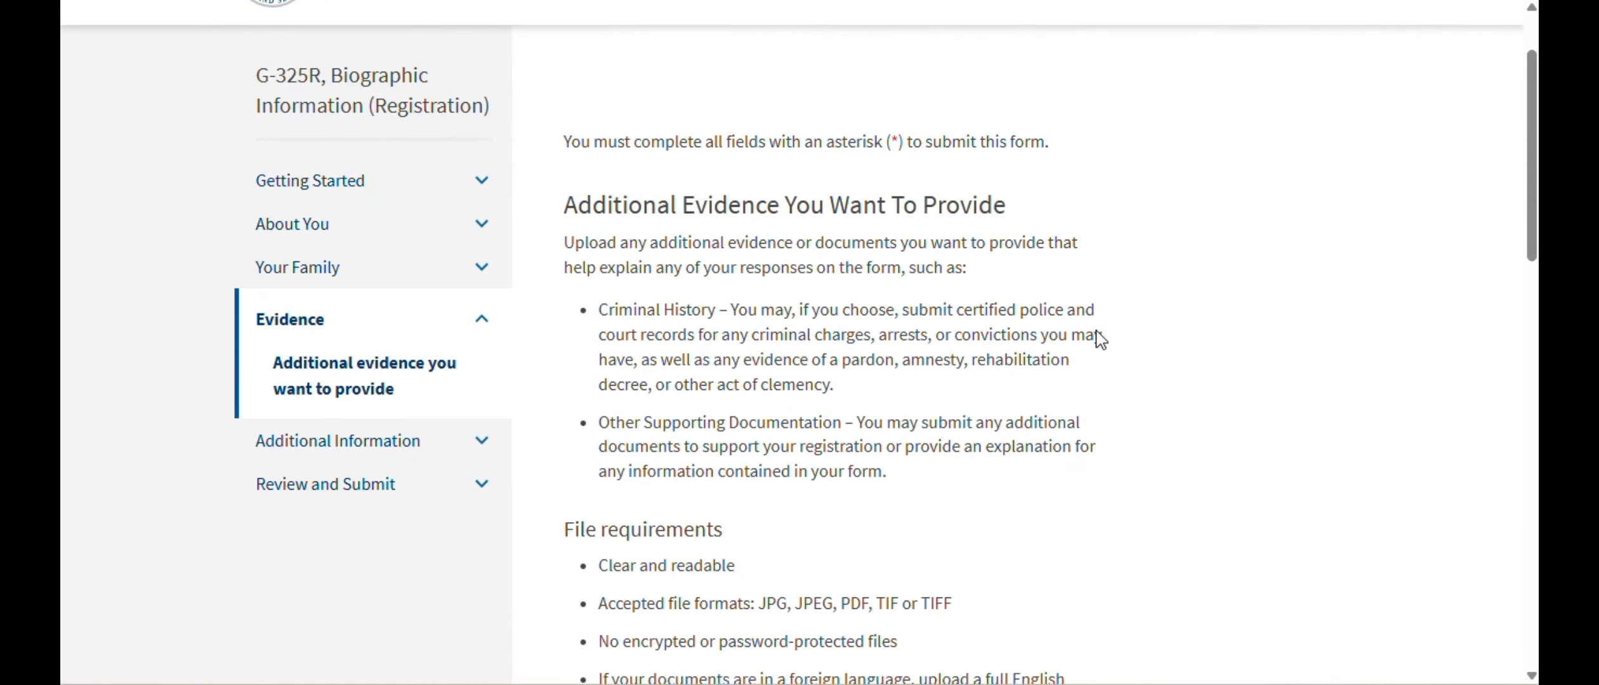
scroll(874, 371, "up", 4)
scroll(1158, 346, "down", 3)
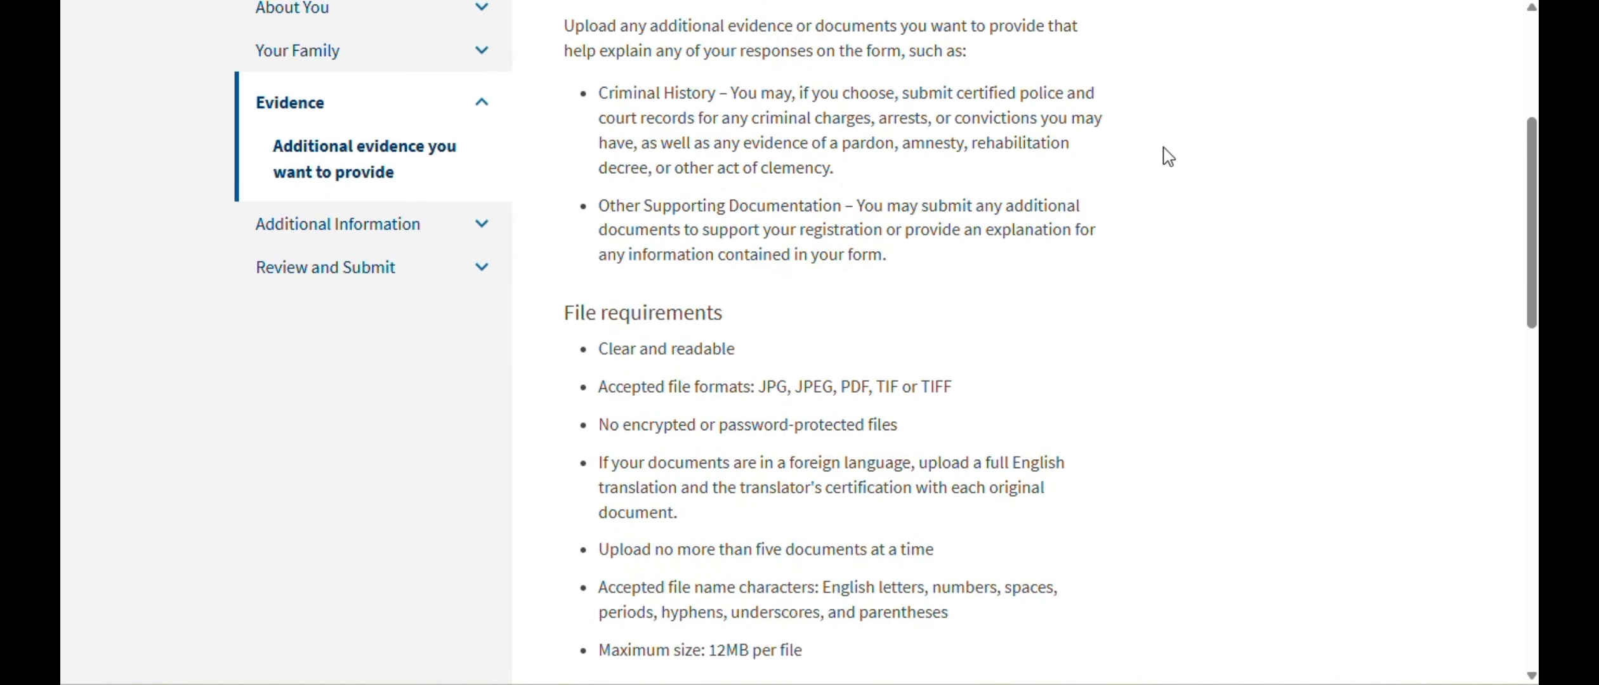
scroll(1168, 156, "down", 5)
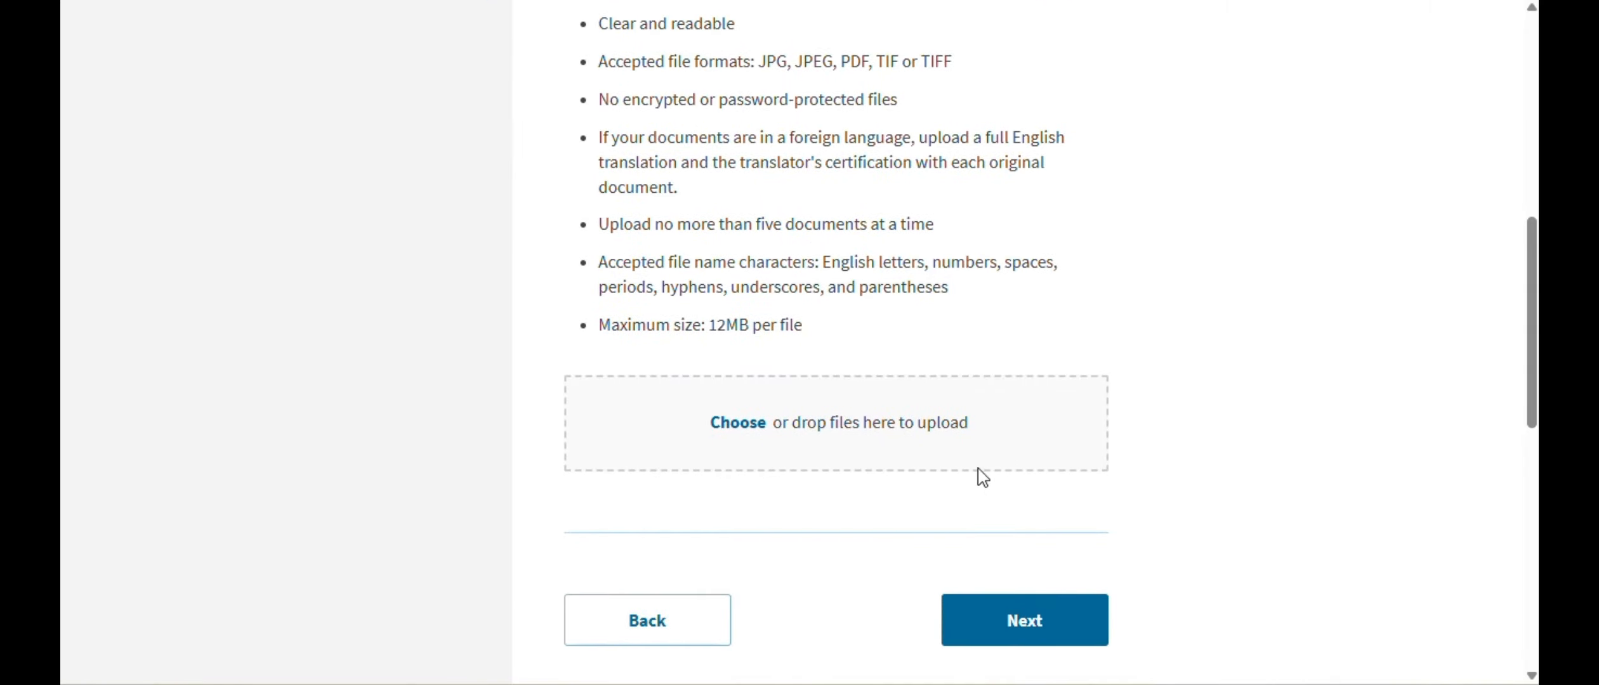
left_click(1031, 647)
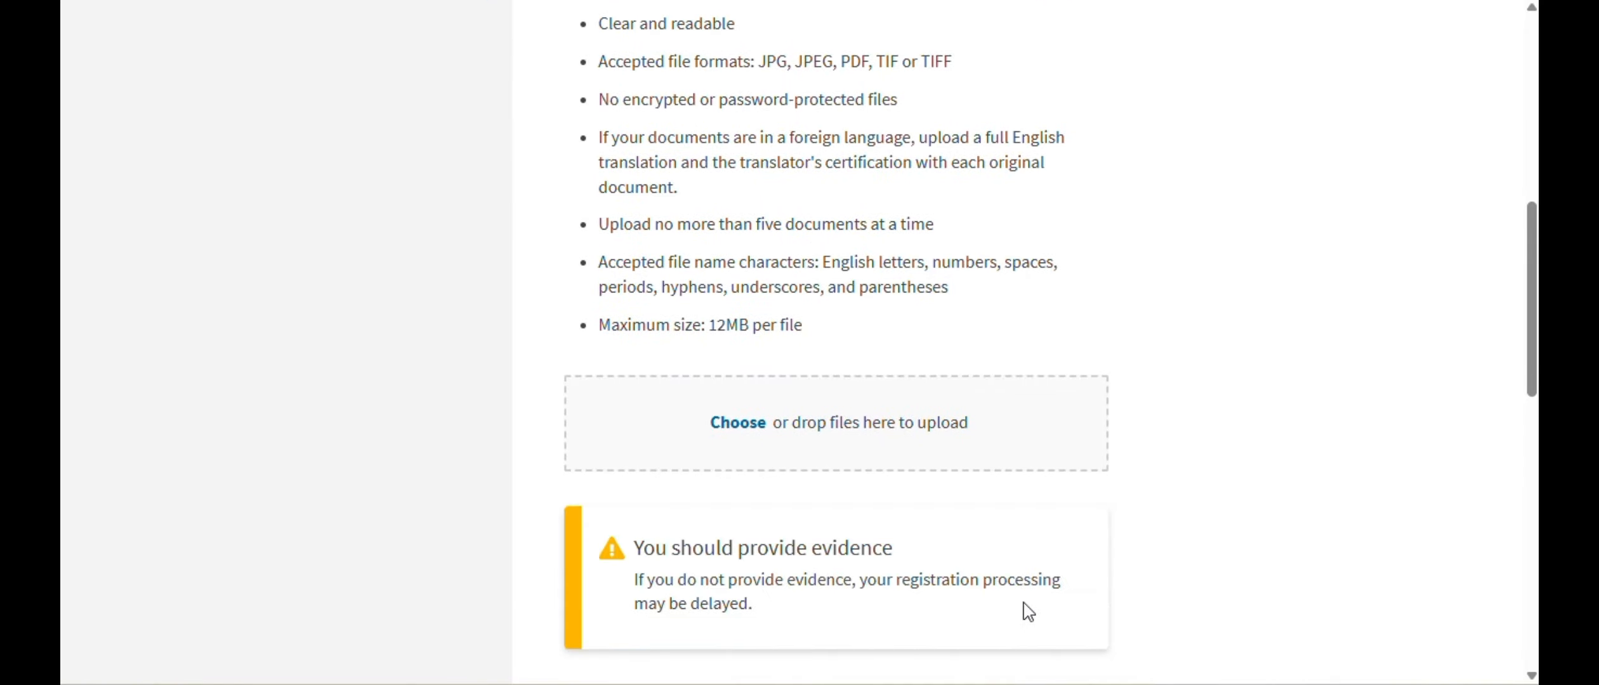
scroll(1153, 453, "down", 5)
left_click(1058, 484)
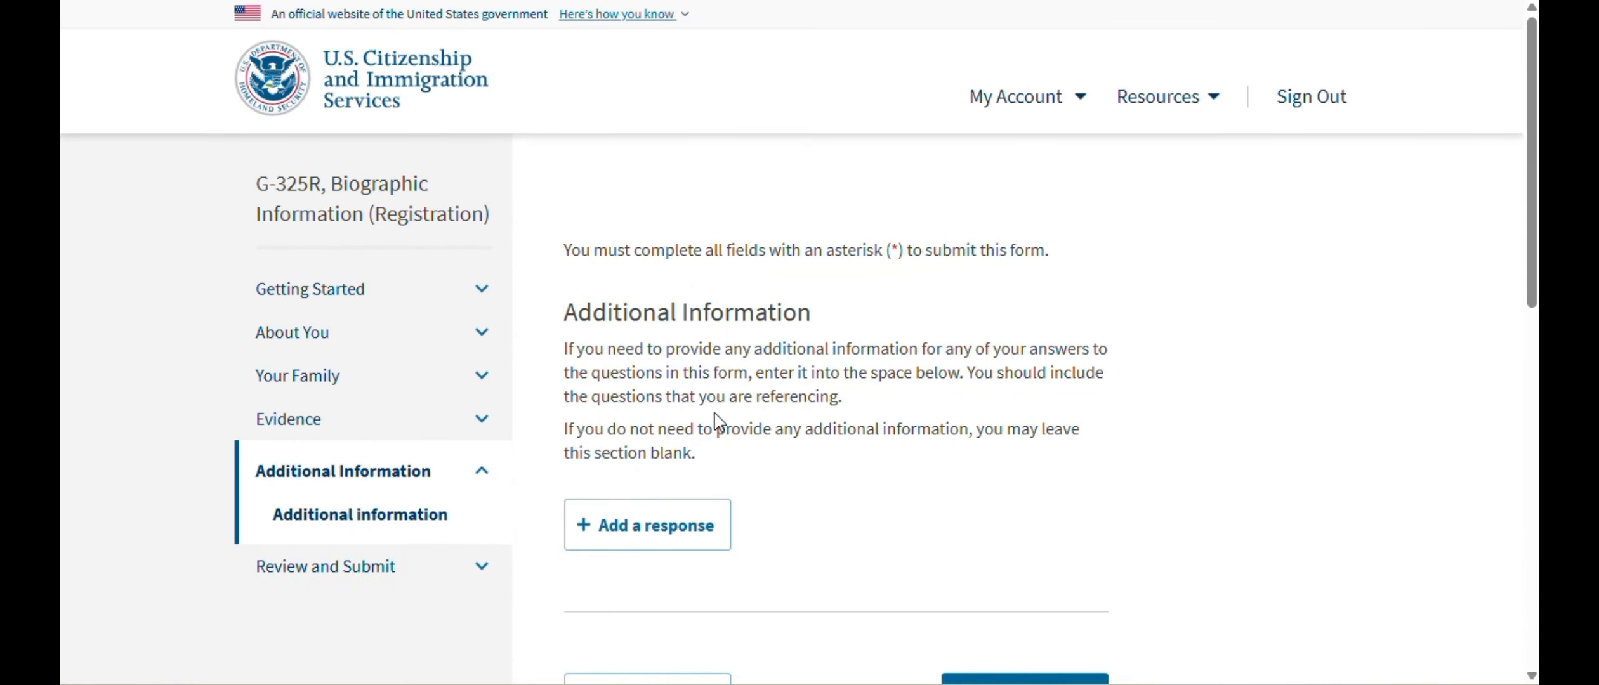
scroll(1001, 468, "down", 4)
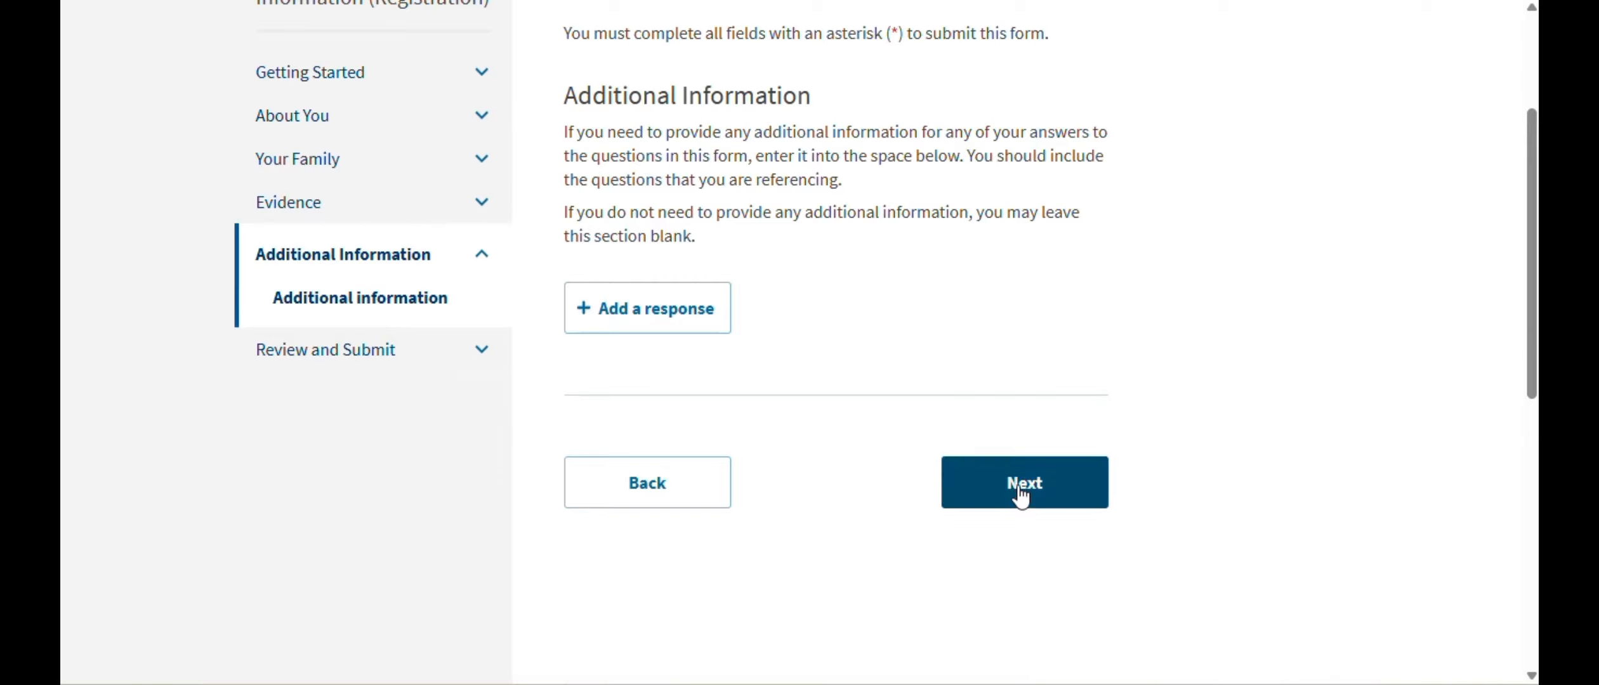
left_click(1021, 492)
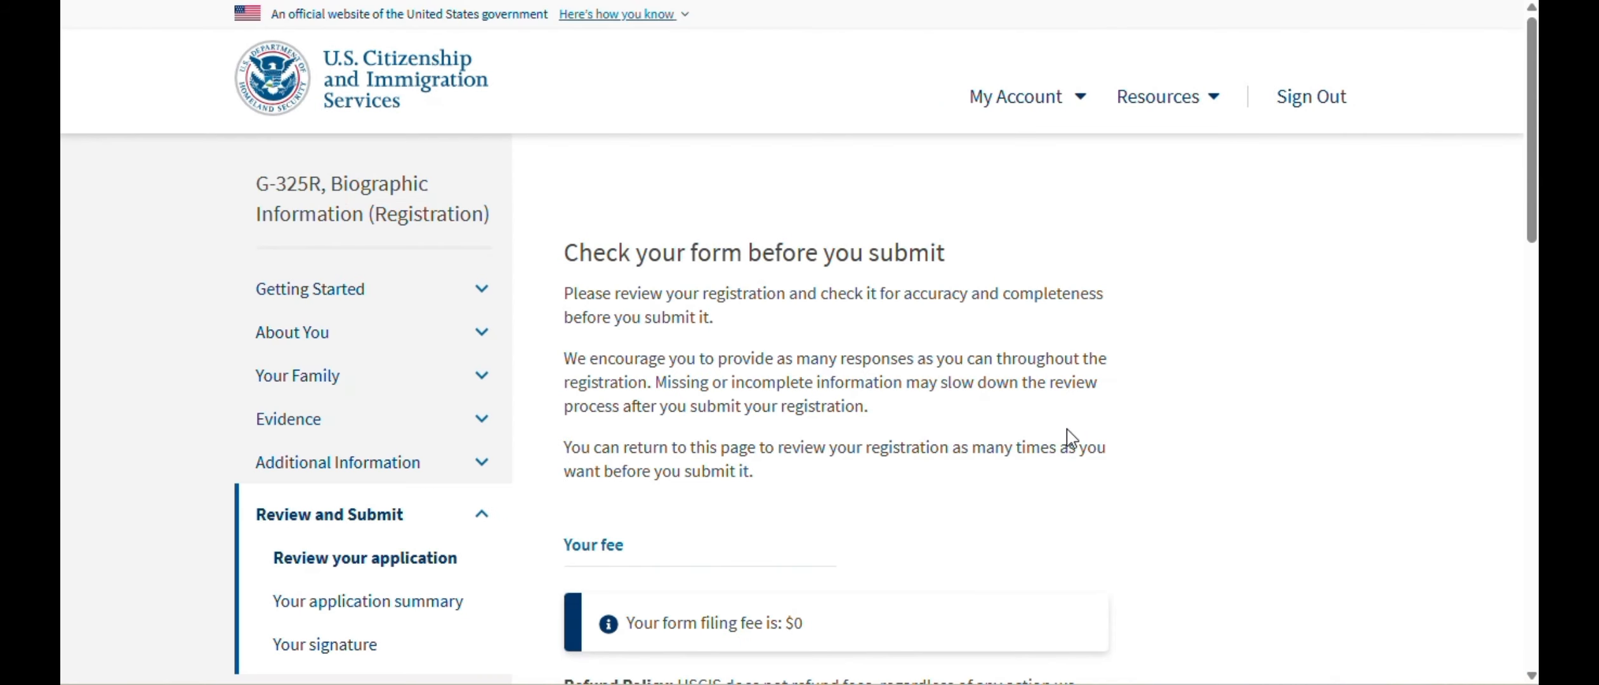
- Confirm the review page shows no alerts or warnings and proceed to the G-325R application summary
scroll(1089, 381, "down", 3)
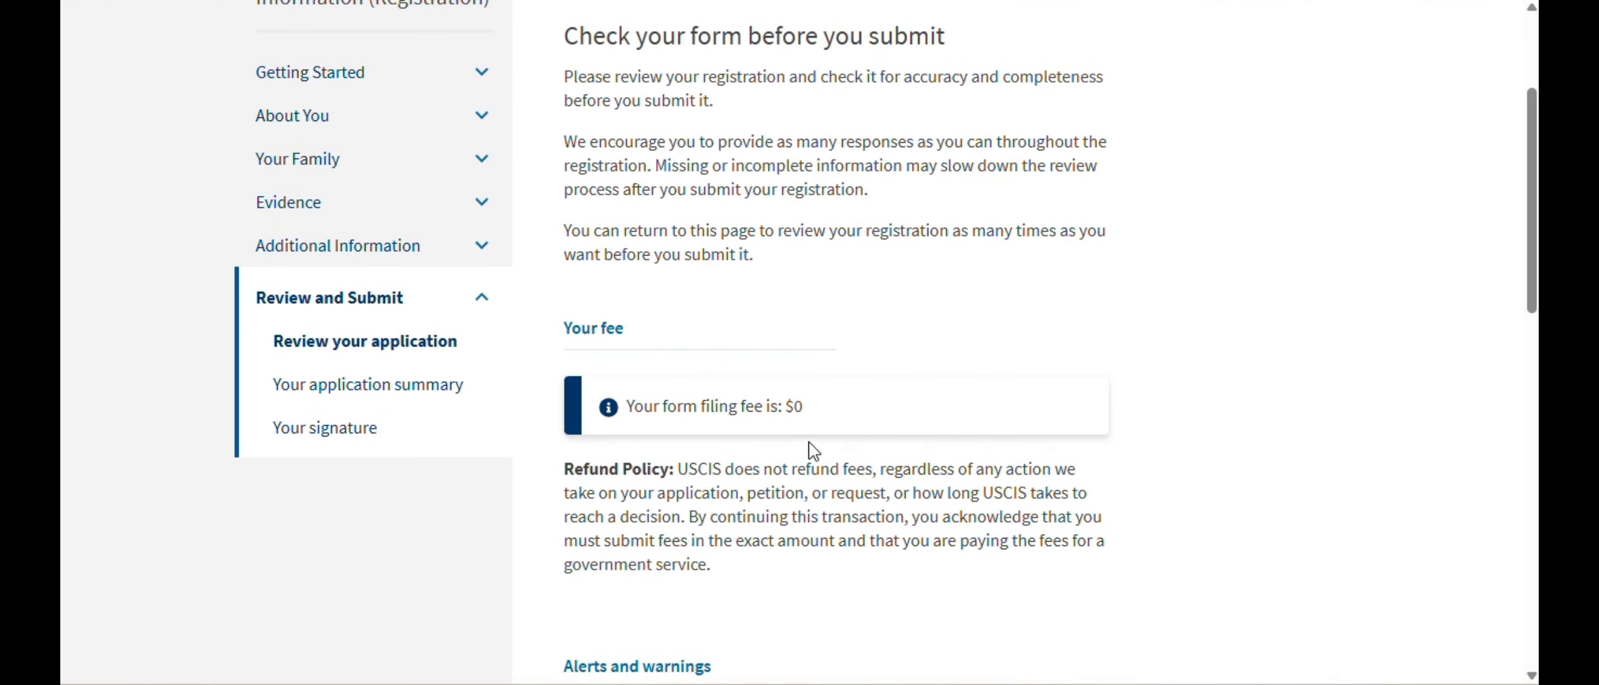
scroll(814, 449, "down", 2)
scroll(1228, 339, "down", 5)
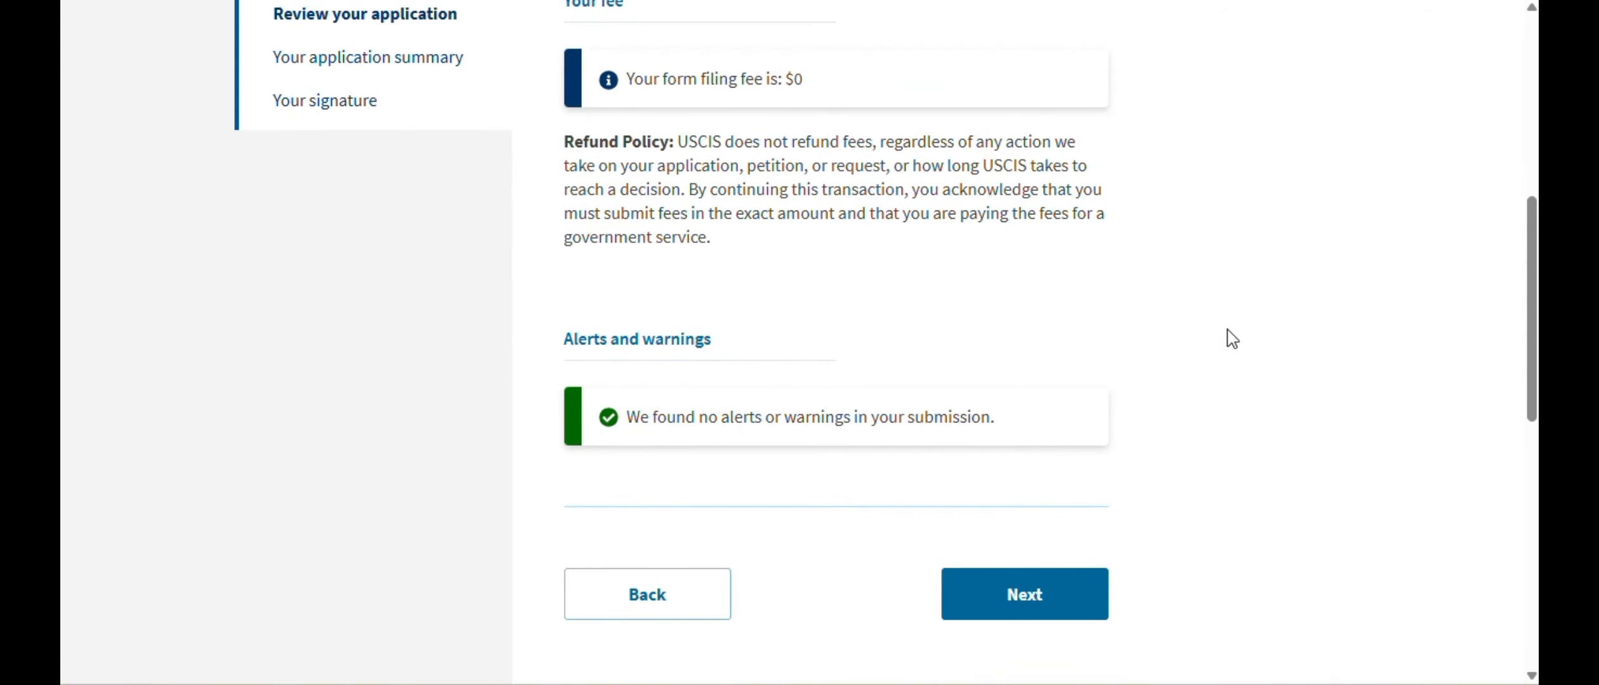
left_click(1045, 501)
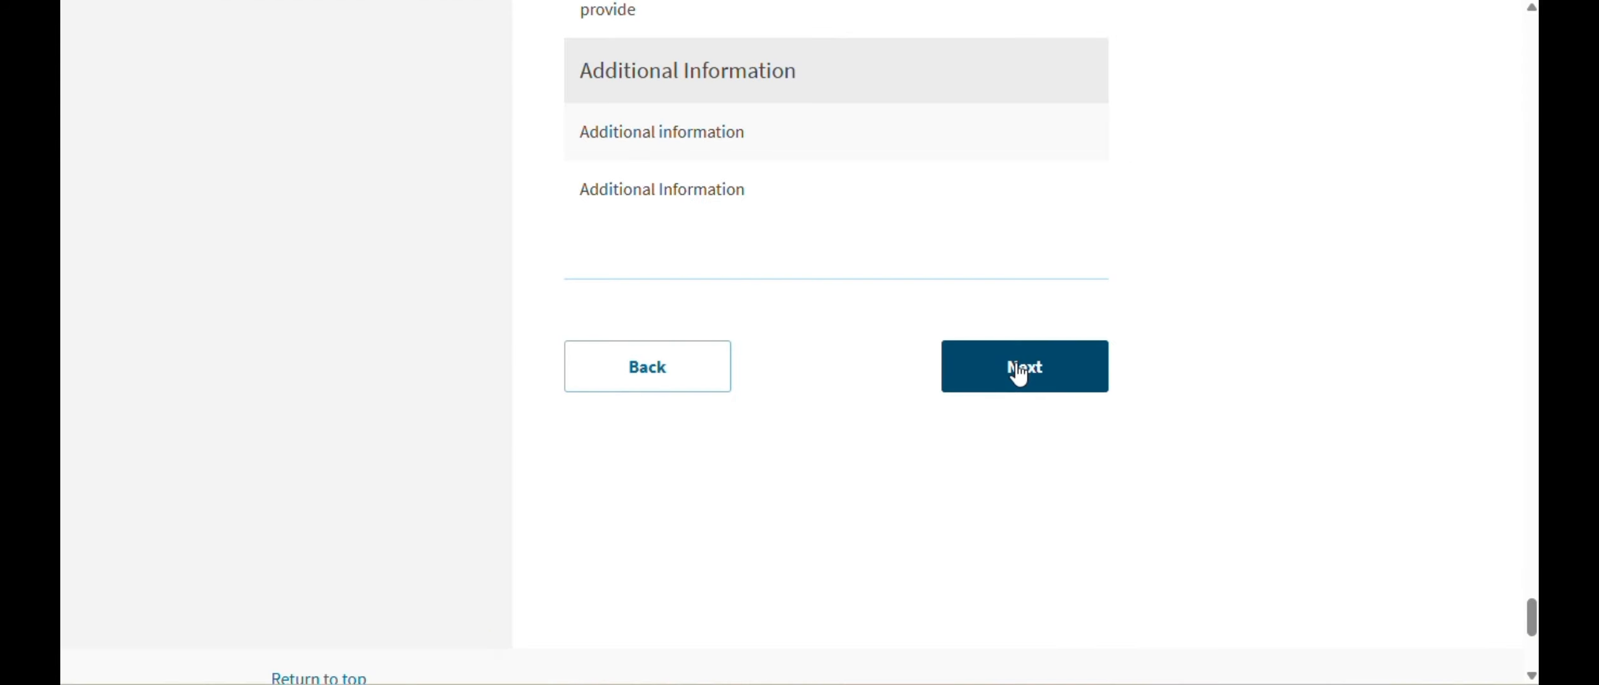
- Move past the application summary and agree to the registrant's statement
left_click(1020, 371)
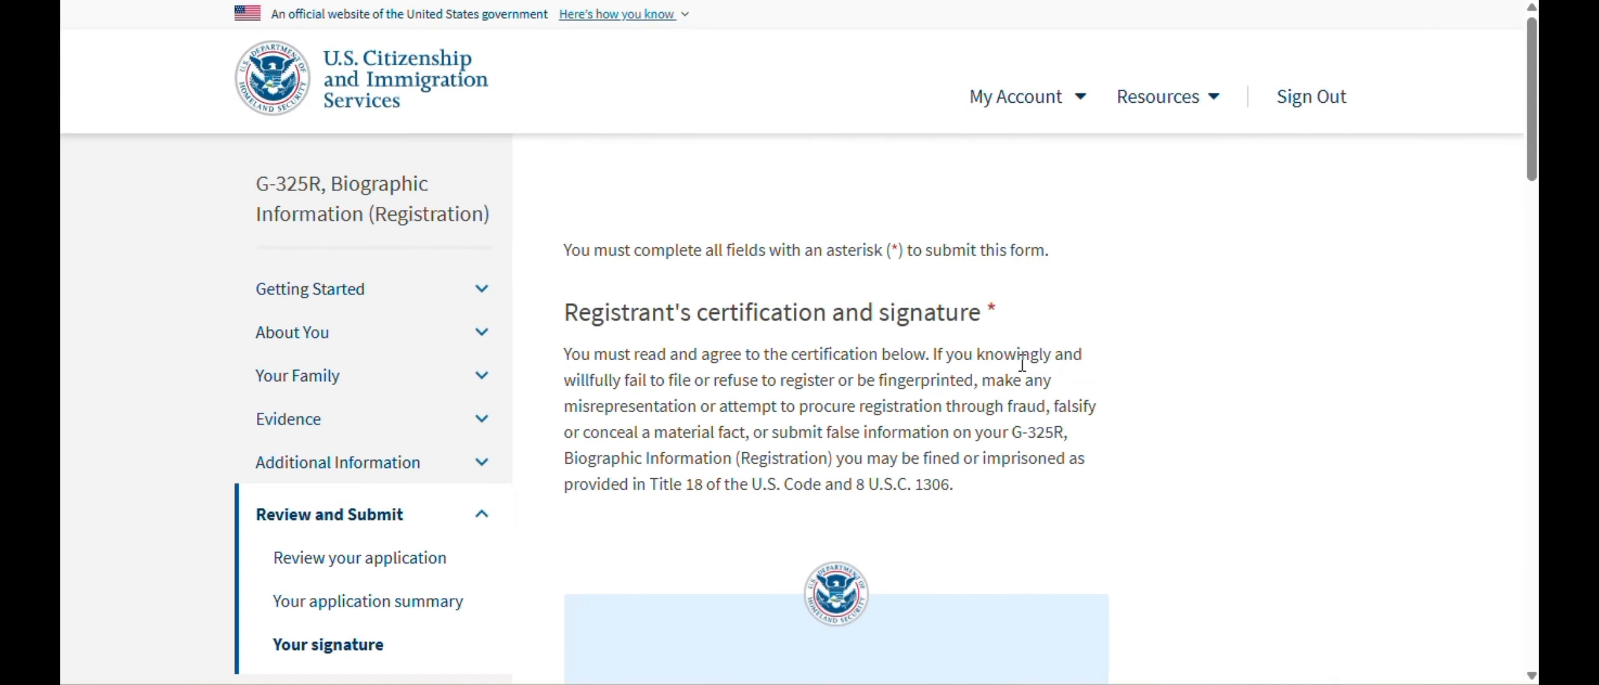
scroll(1061, 366, "down", 10)
scroll(1067, 375, "down", 5)
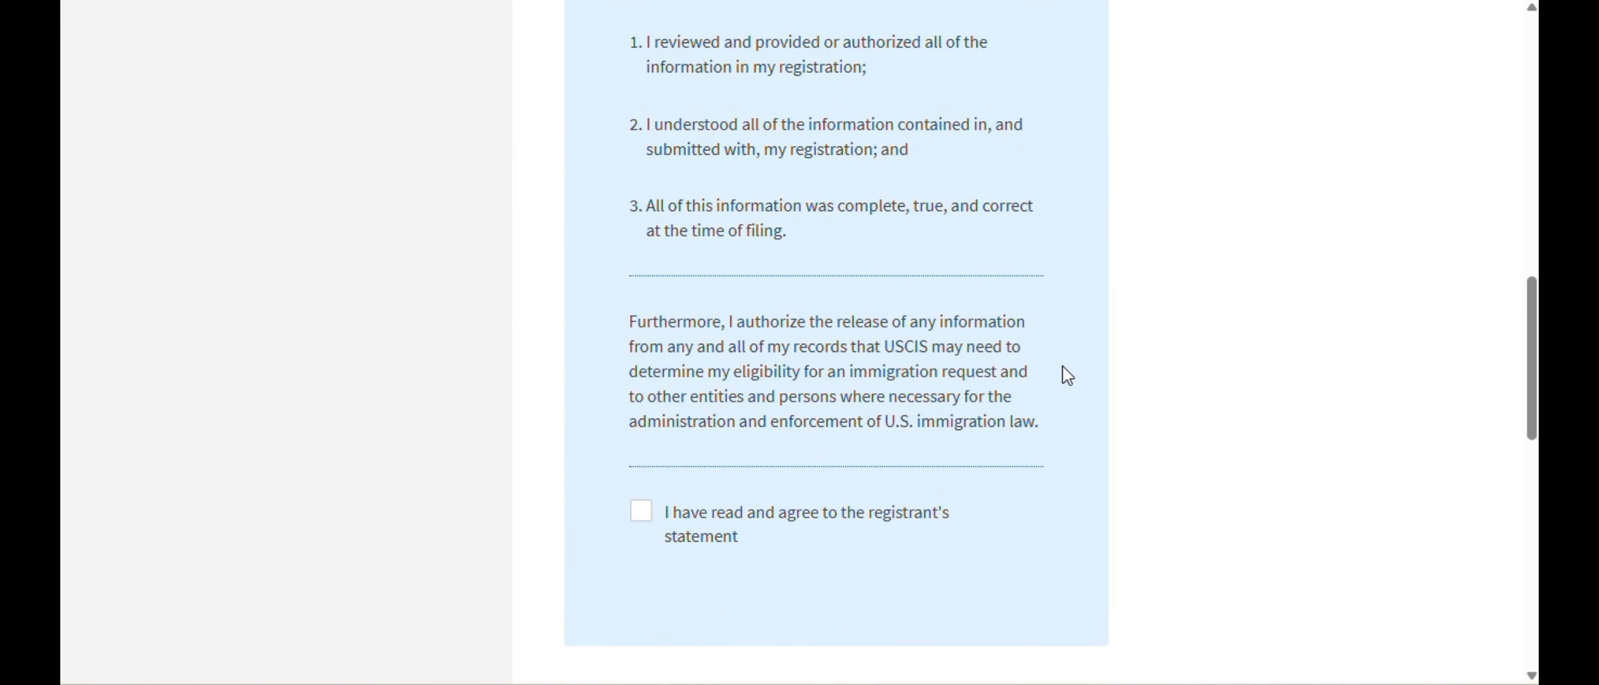
left_click(642, 513)
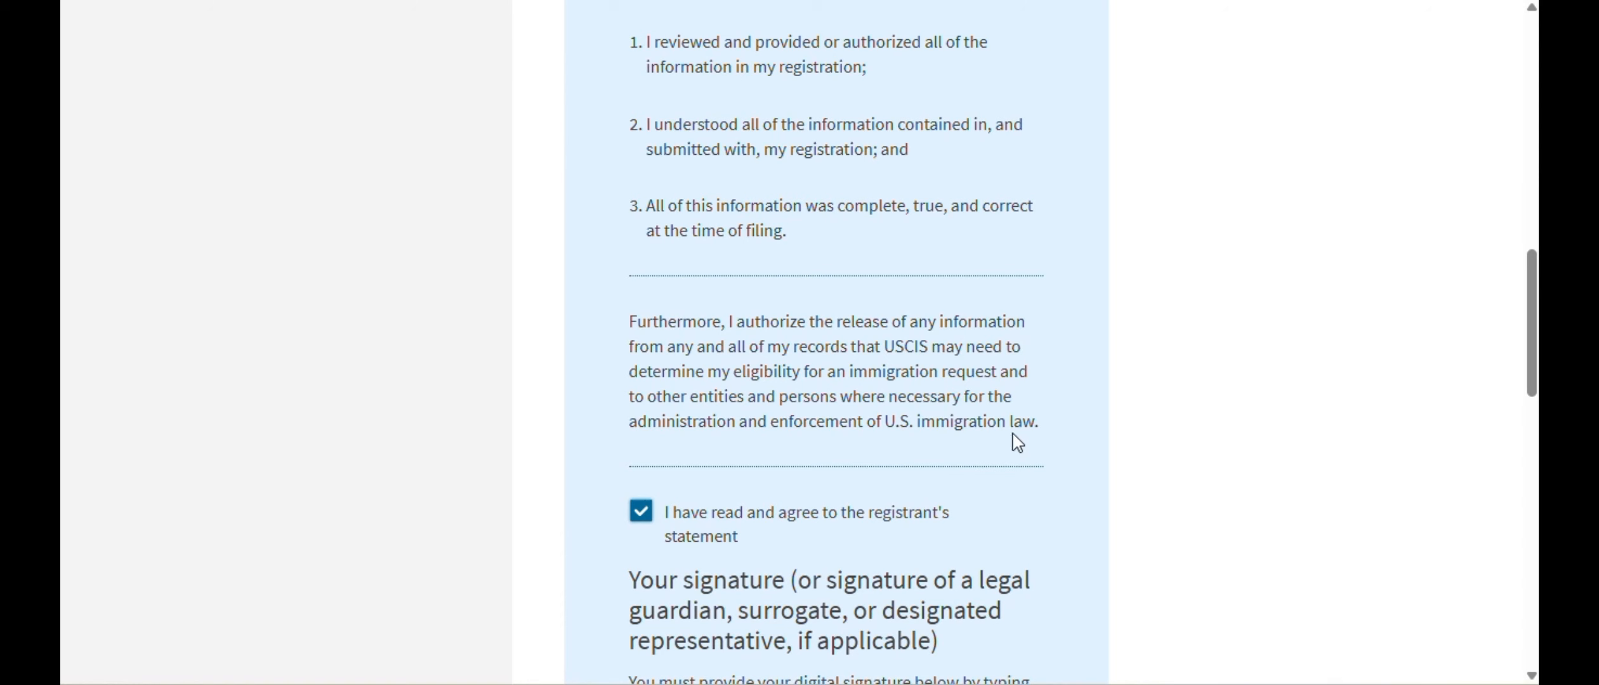
- Sign with the registrant's full legal name, correcting the typo, to reach the Submit G-325R page
scroll(1017, 439, "down", 5)
left_click(835, 506)
type("S")
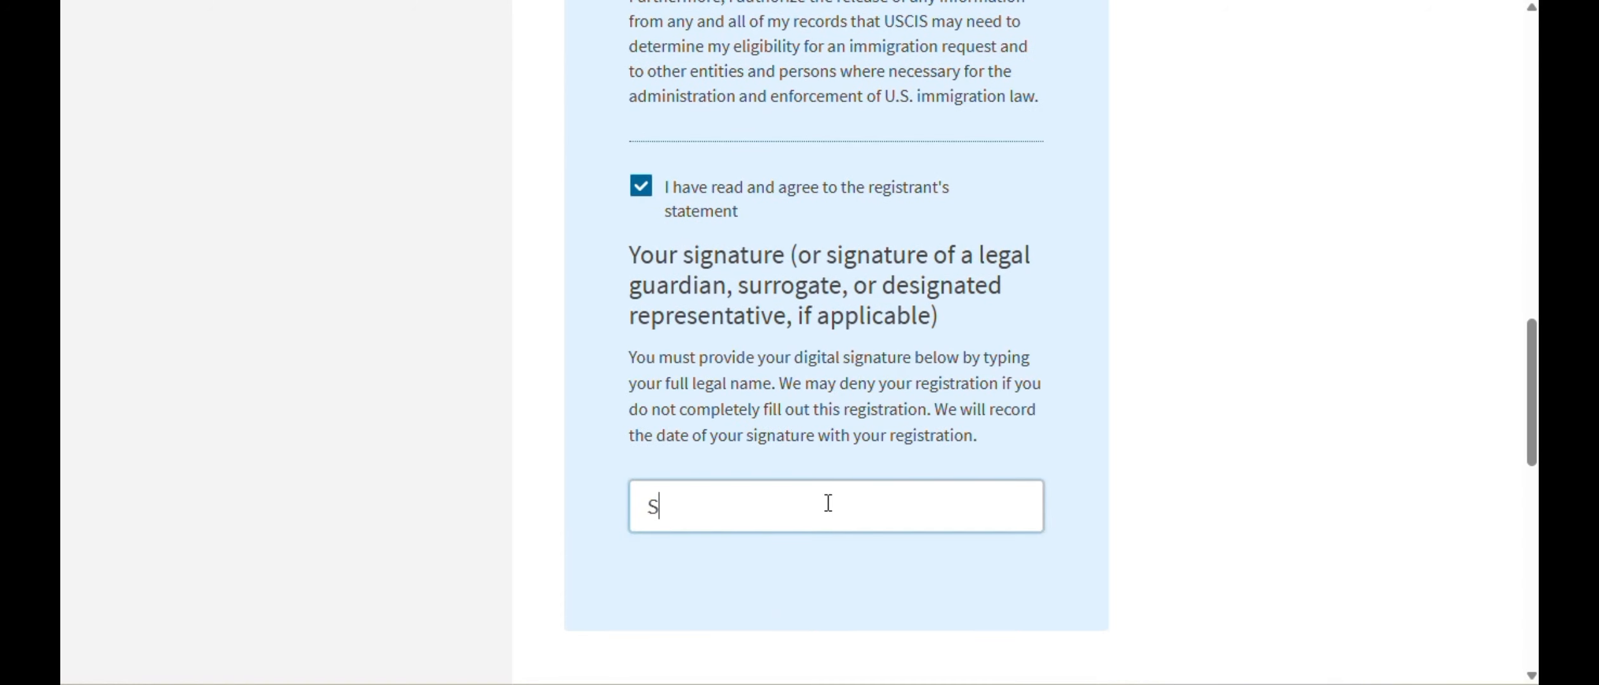
type("cc")
key("BackSpace")
type("ooby Doo")
scroll(828, 503, "down", 3)
left_click(1028, 571)
scroll(1078, 442, "down", 3)
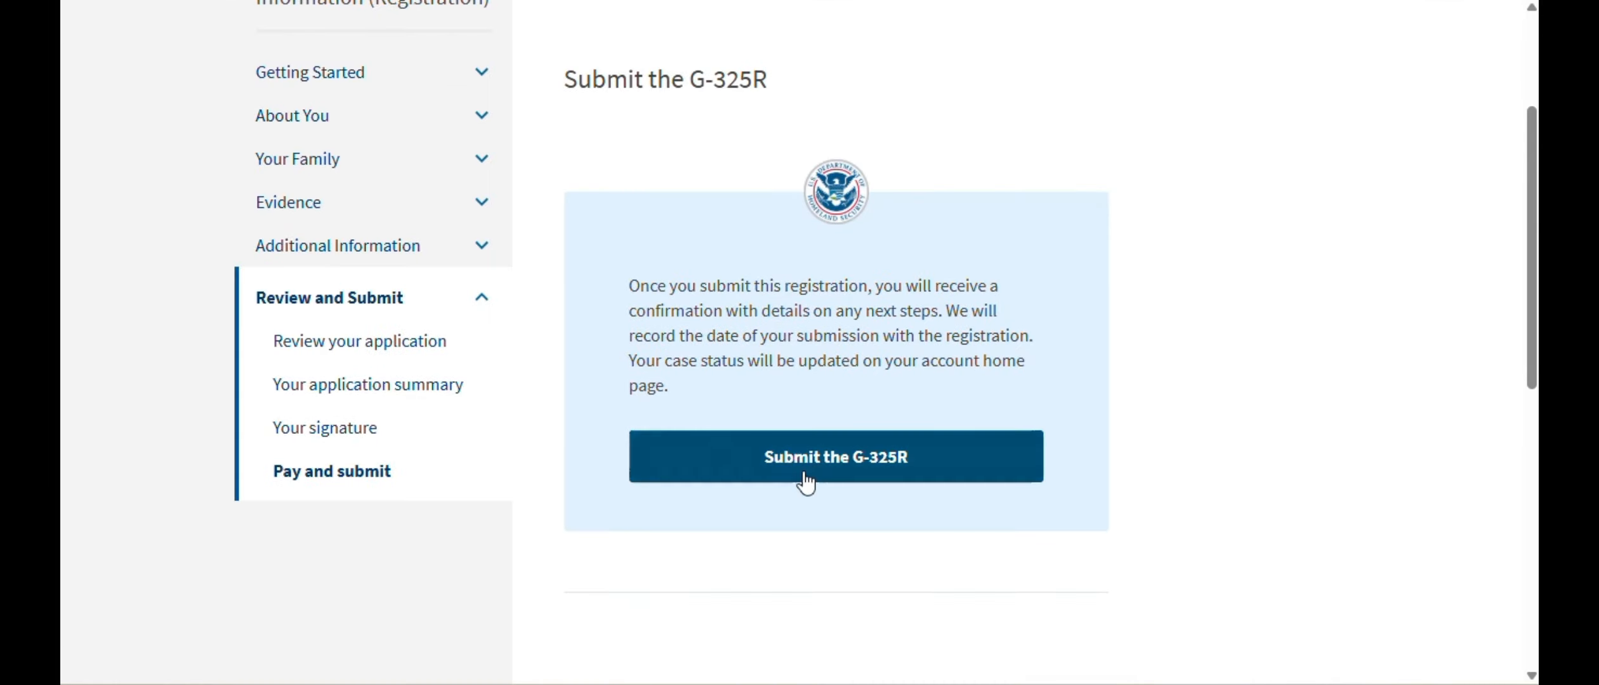